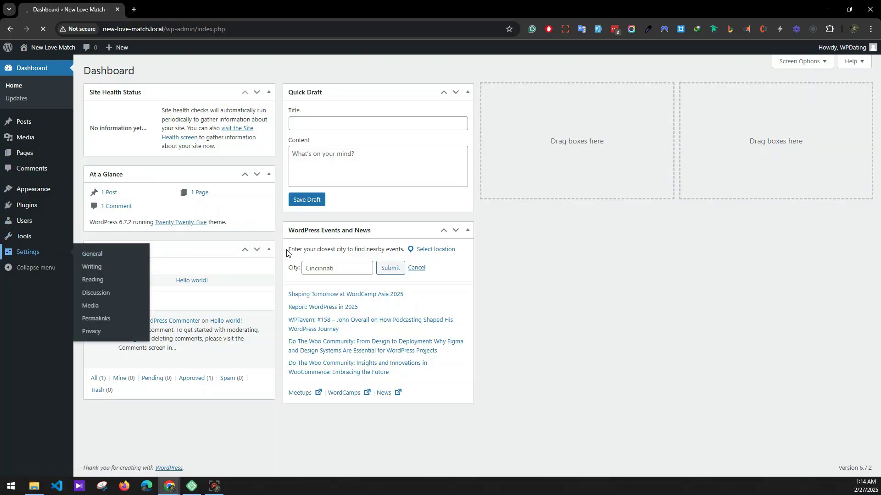
# - Allow anyone to register and save the general settings
pyautogui.scroll(-2, 172, 242)
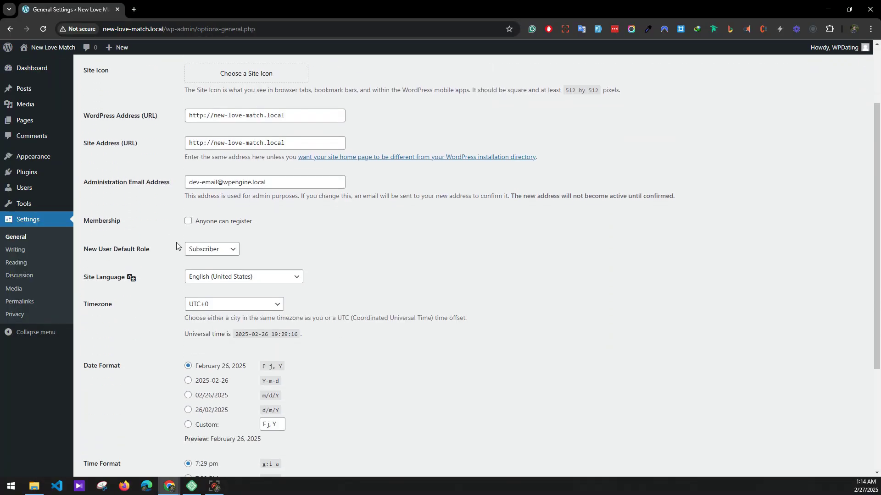
pyautogui.scroll(-3, 152, 274)
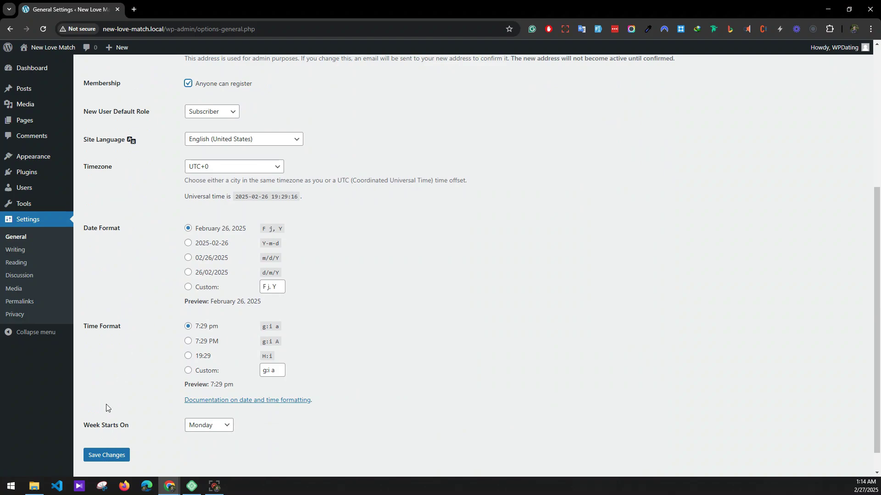
pyautogui.click(110, 455)
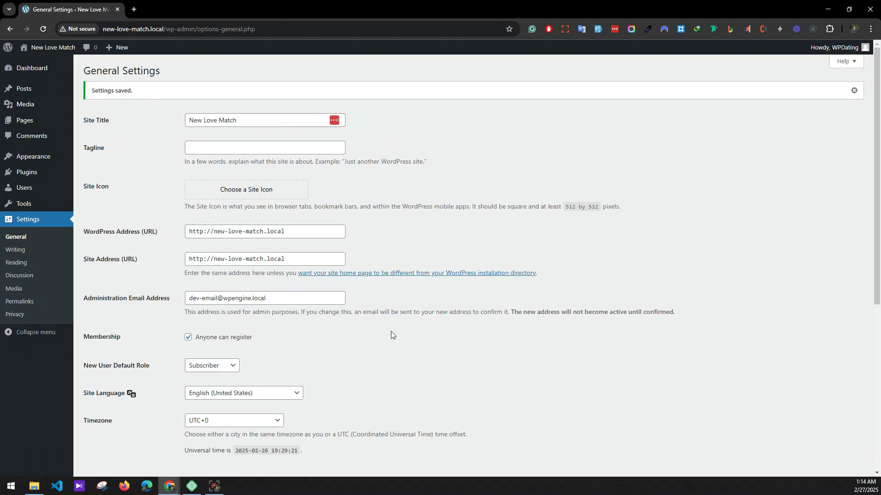
# - Switch the permalink structure to Day and name and save it
pyautogui.click(20, 302)
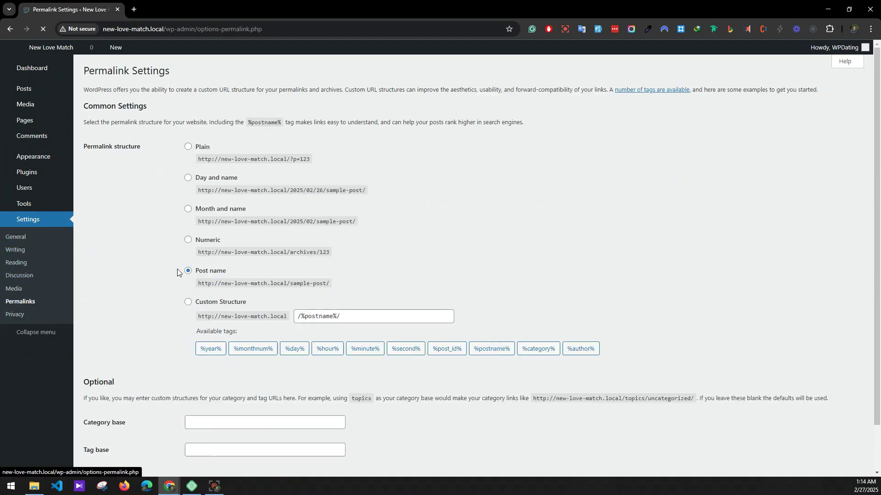
pyautogui.click(188, 177)
pyautogui.scroll(-1, 122, 277)
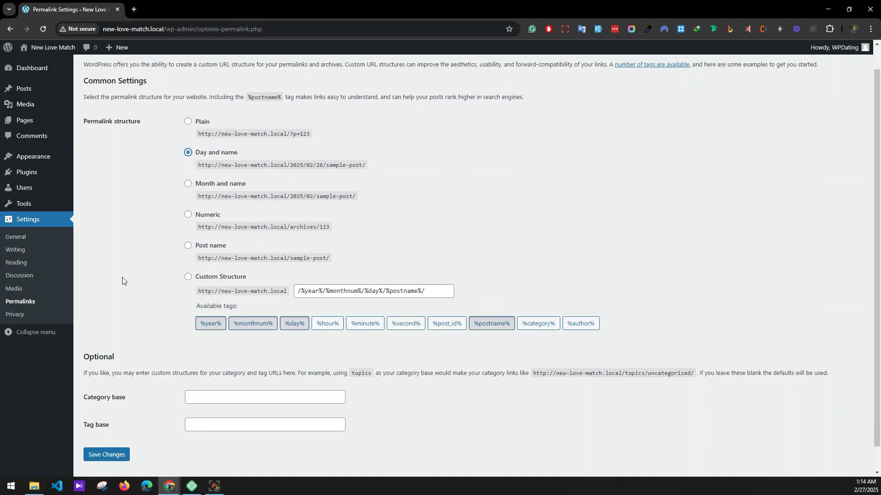
pyautogui.click(111, 429)
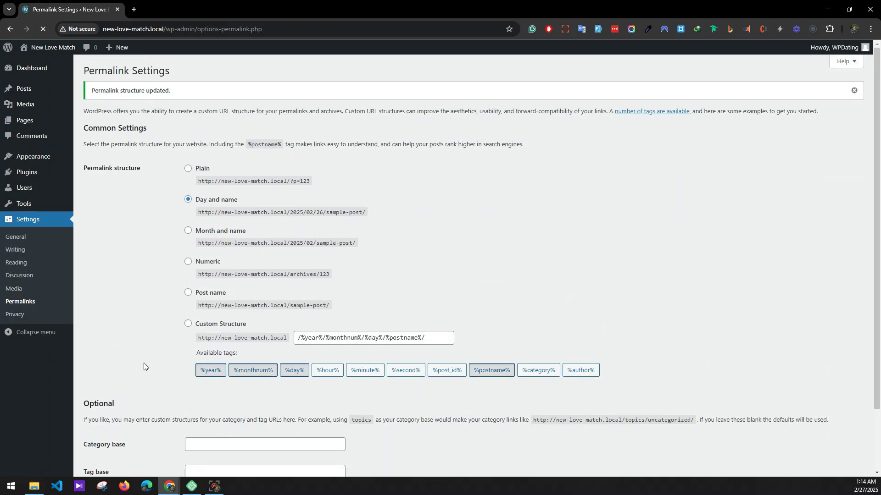
# - Upload wpdatingmainplugin.zip from the plugins and themes folder and activate WP Dating
pyautogui.moveTo(41, 178)
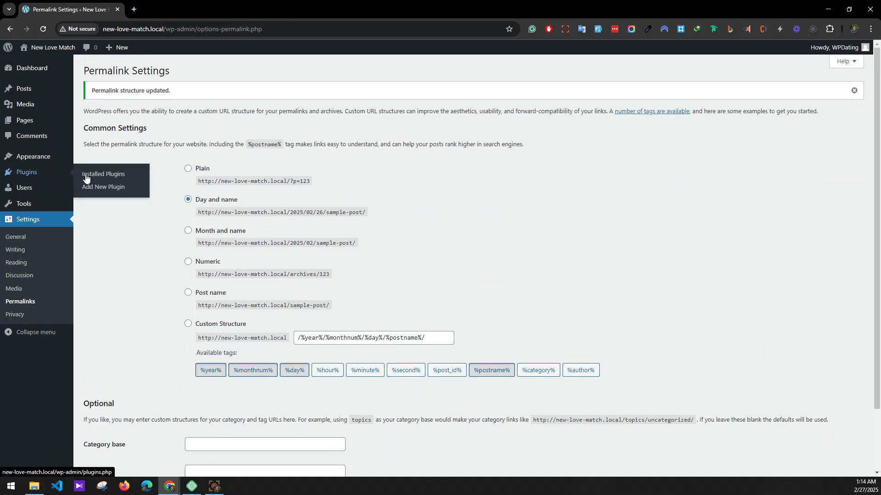
pyautogui.click(89, 178)
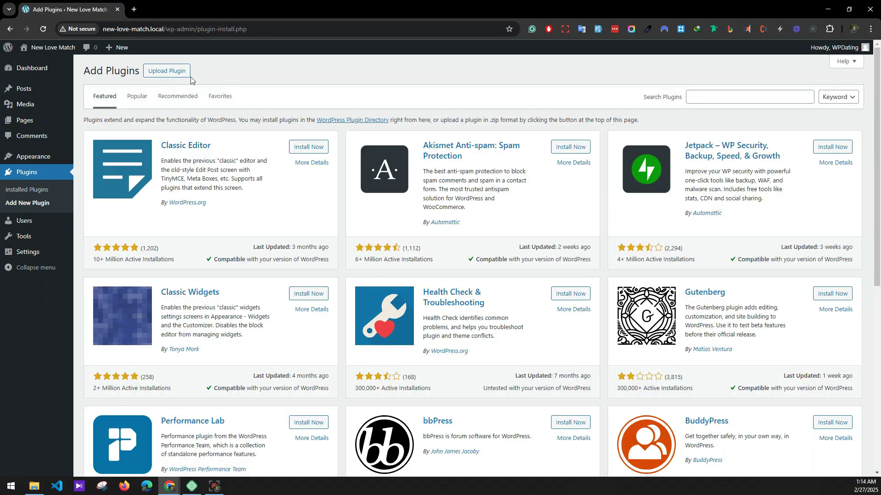
pyautogui.click(182, 75)
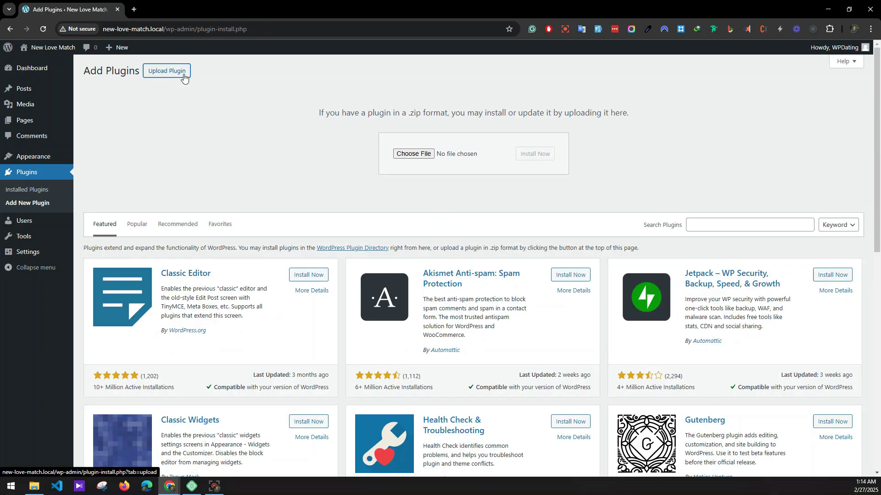
pyautogui.click(398, 155)
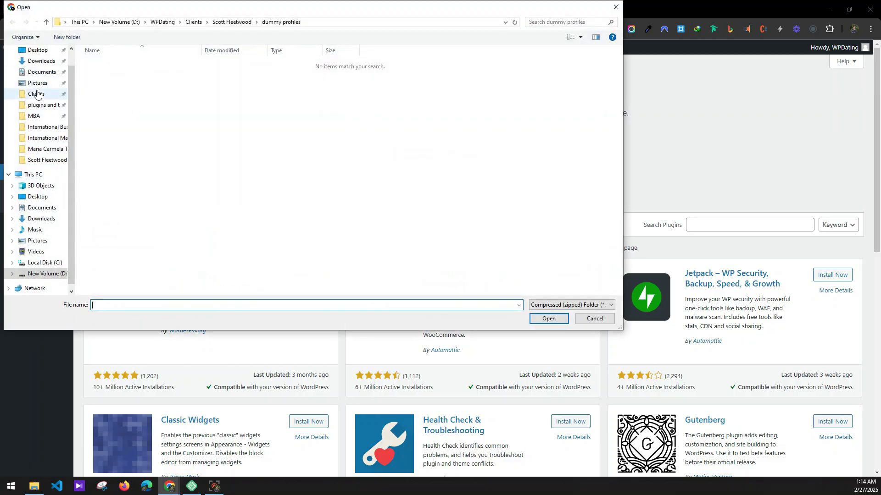
pyautogui.click(43, 105)
pyautogui.scroll(-5, 150, 160)
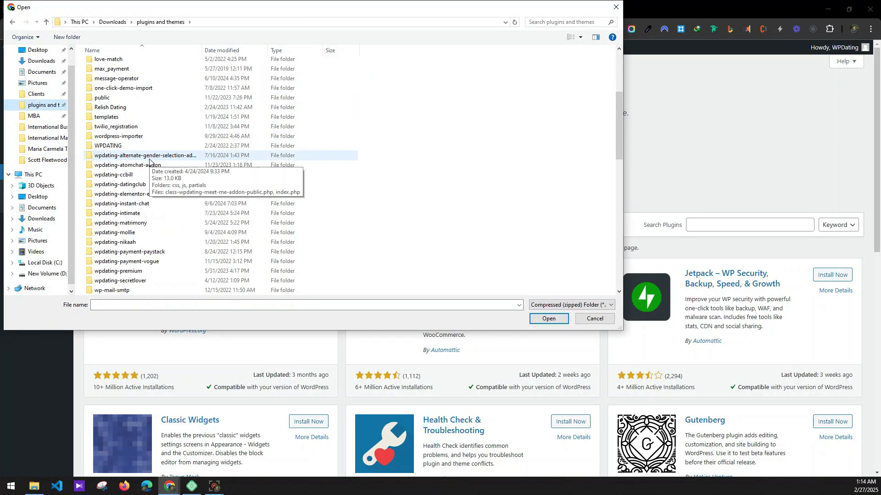
pyautogui.scroll(-10, 150, 161)
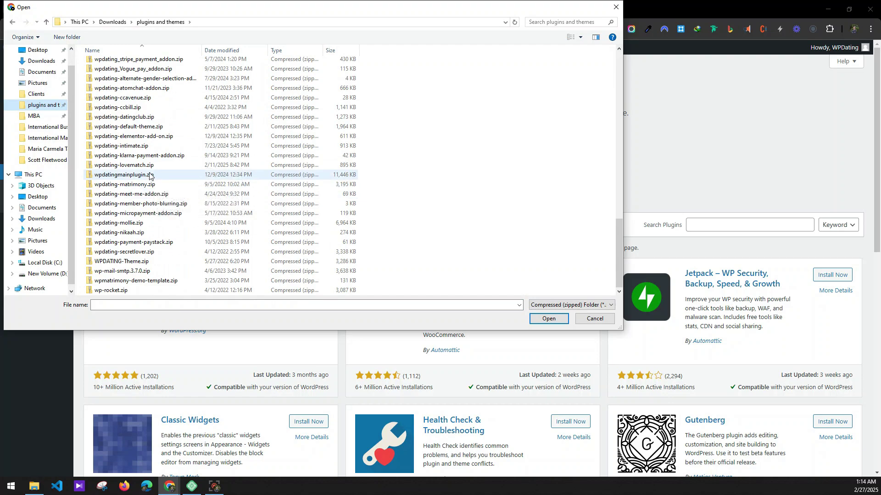
pyautogui.doubleClick(149, 175)
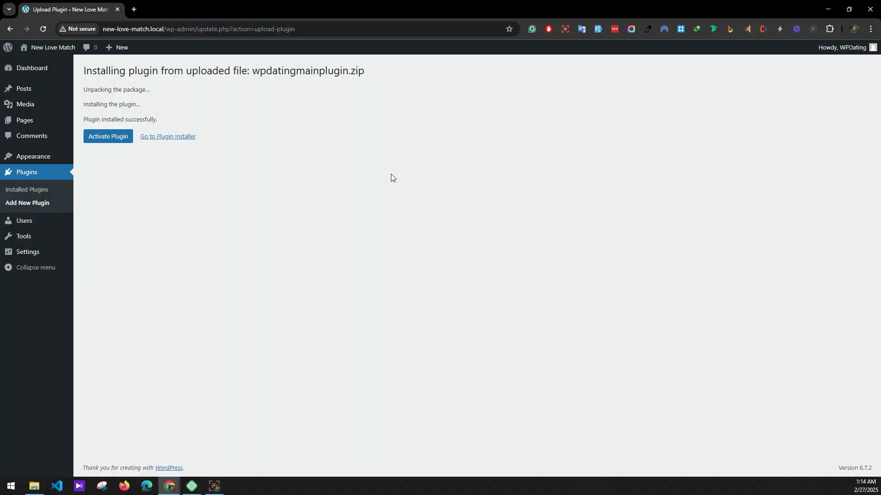
pyautogui.click(99, 140)
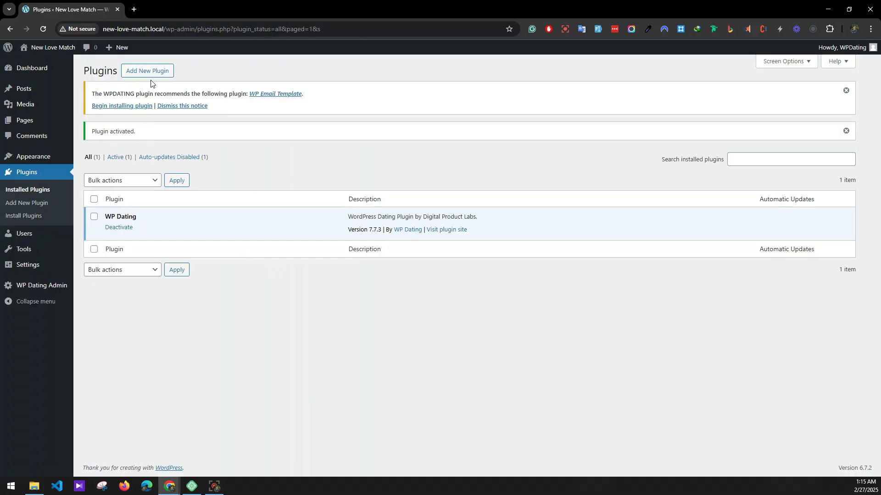
pyautogui.click(151, 76)
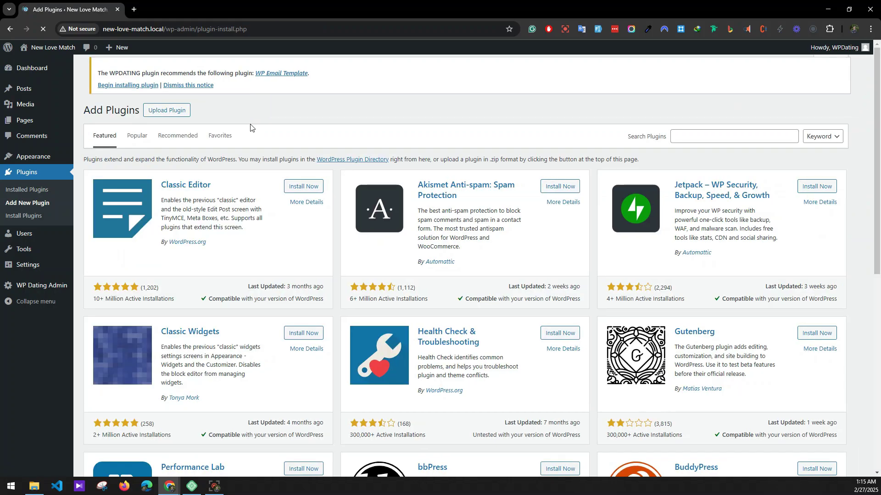
# - Upload and install dsp_login.zip, then activate the DSP Login plugin
pyautogui.click(169, 71)
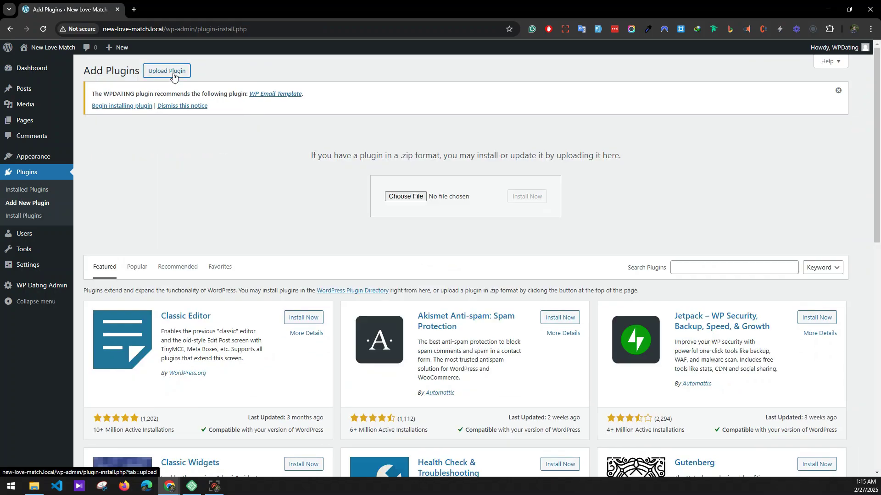
pyautogui.click(411, 197)
pyautogui.scroll(-9, 133, 184)
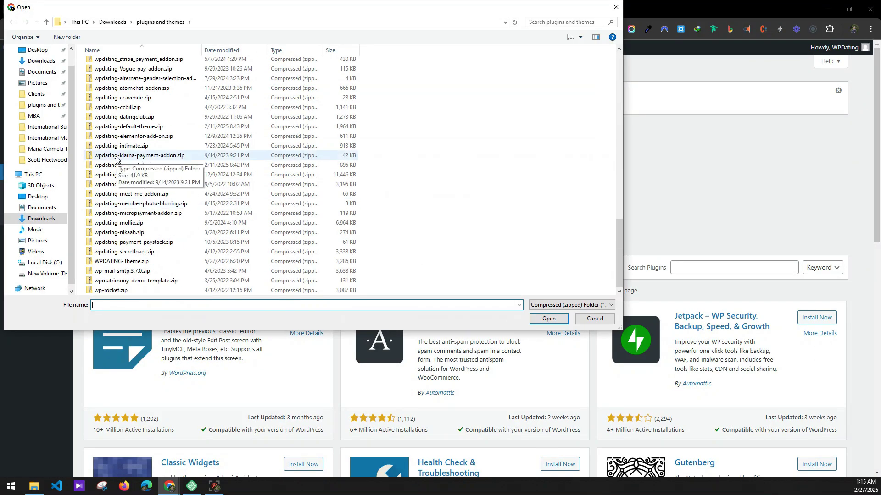
pyautogui.scroll(5, 115, 140)
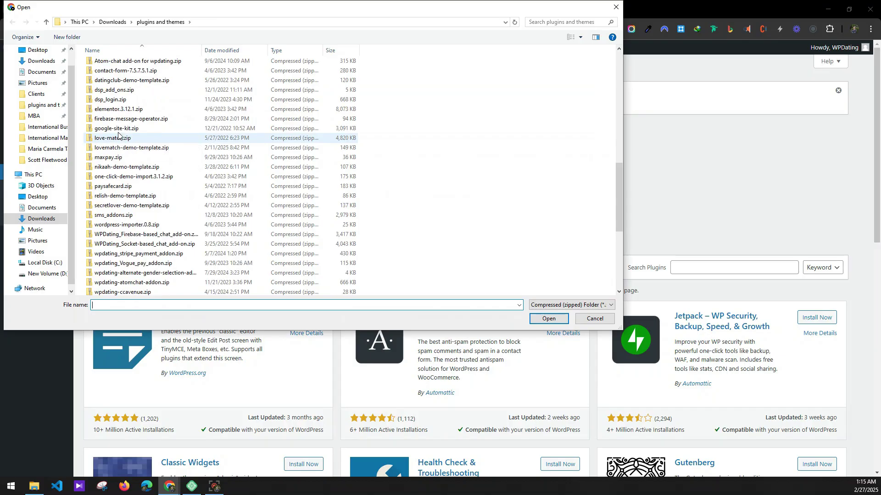
pyautogui.doubleClick(113, 100)
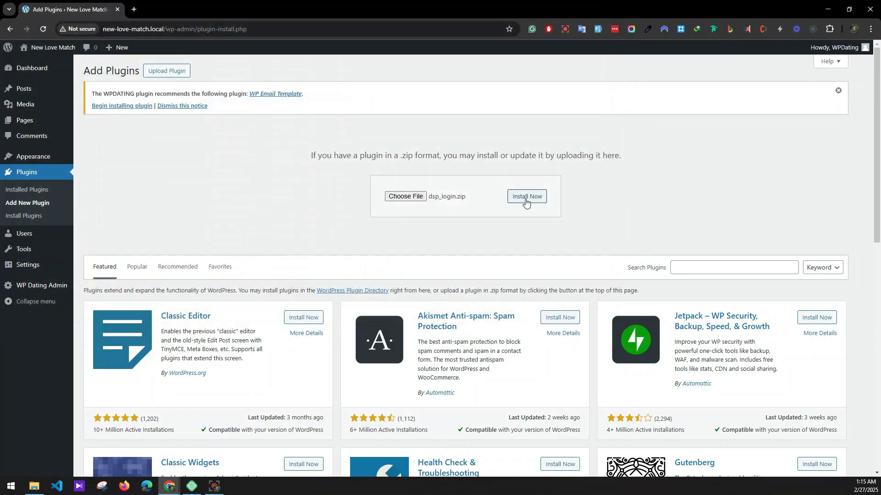
pyautogui.click(527, 197)
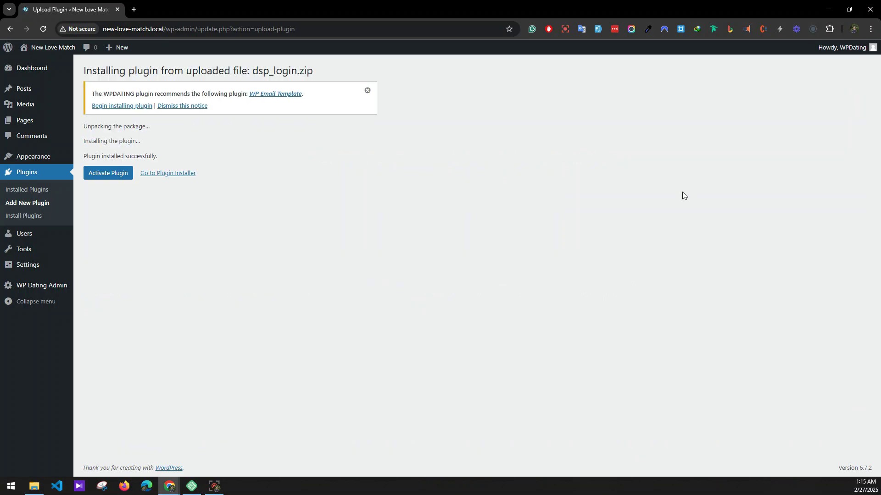
pyautogui.click(106, 180)
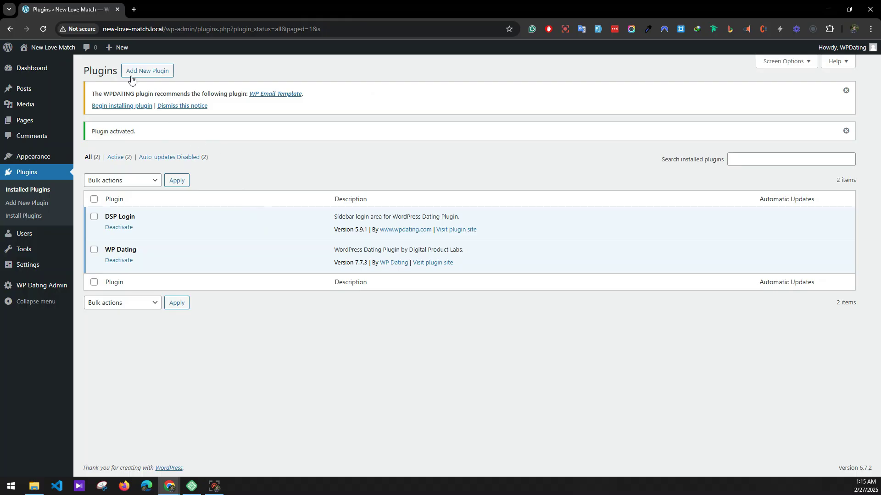
pyautogui.click(132, 76)
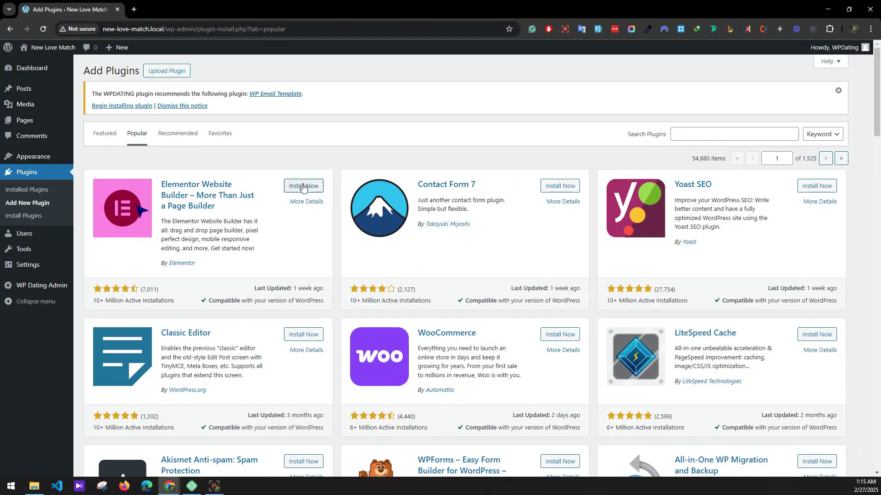
# - Install Elementor Website Builder, Contact Form 7, Classic Editor and Wordfence Security from Popular plugins
pyautogui.click(303, 187)
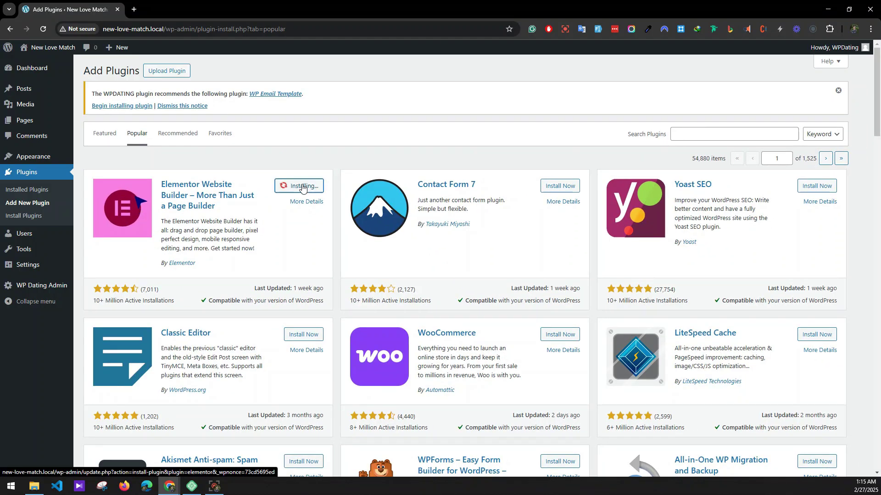
pyautogui.click(549, 191)
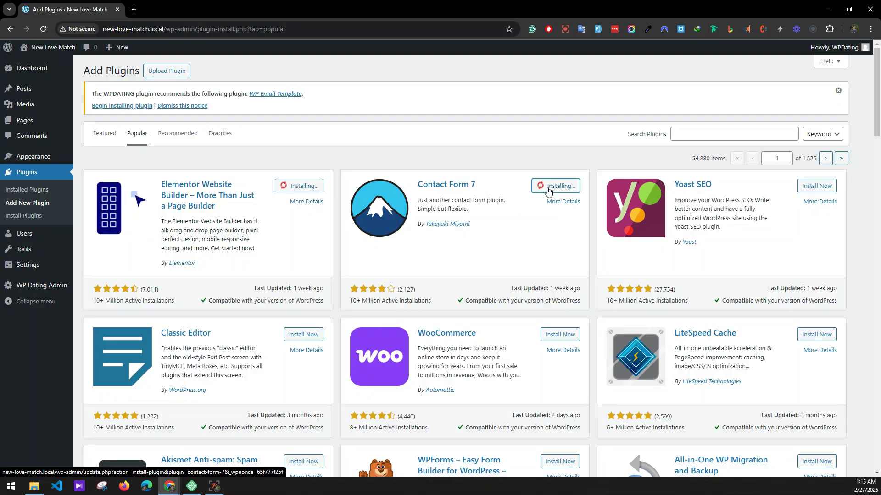
pyautogui.click(305, 335)
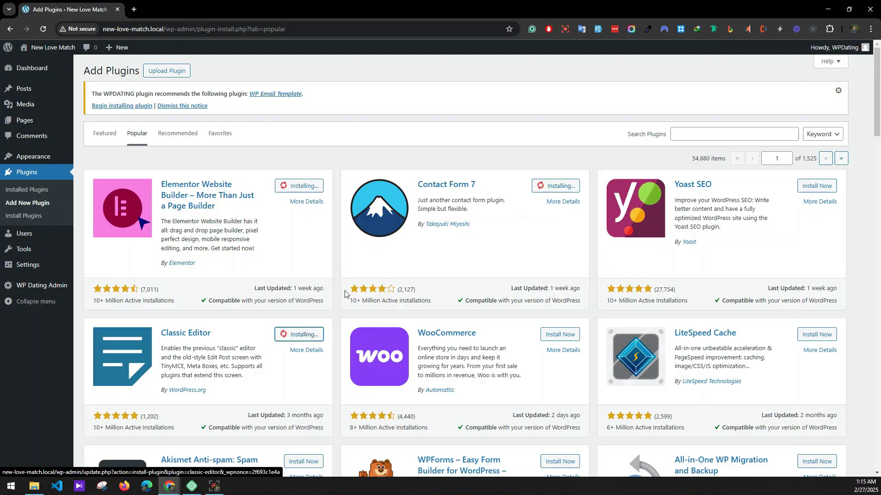
pyautogui.scroll(-9, 502, 210)
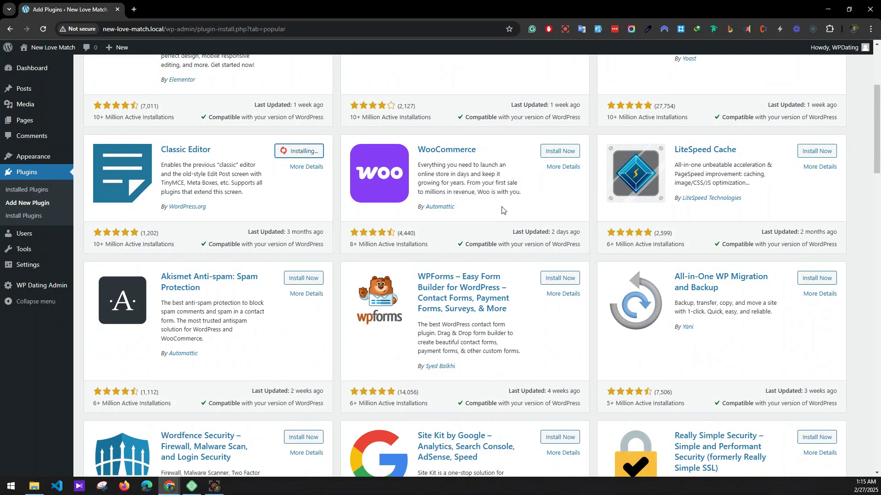
pyautogui.click(310, 208)
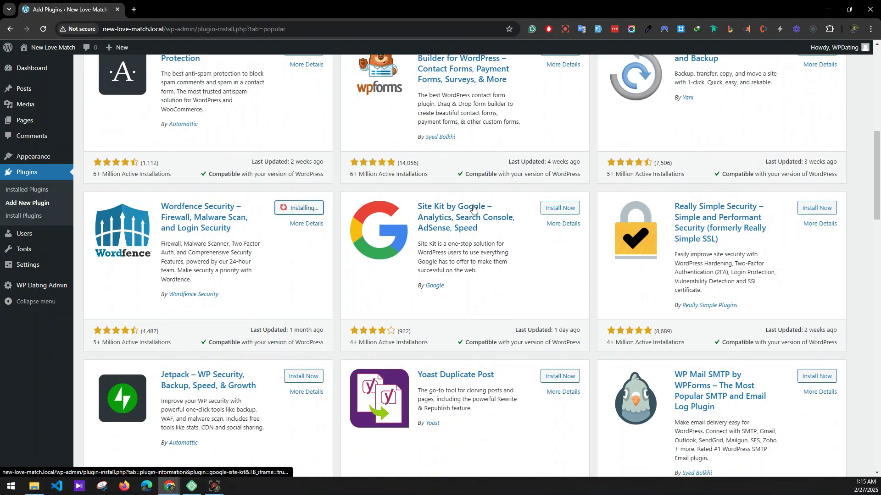
# - Install WPS Hide Login and retry the Wordfence Security install
pyautogui.scroll(-13, 527, 208)
pyautogui.scroll(-12, 530, 209)
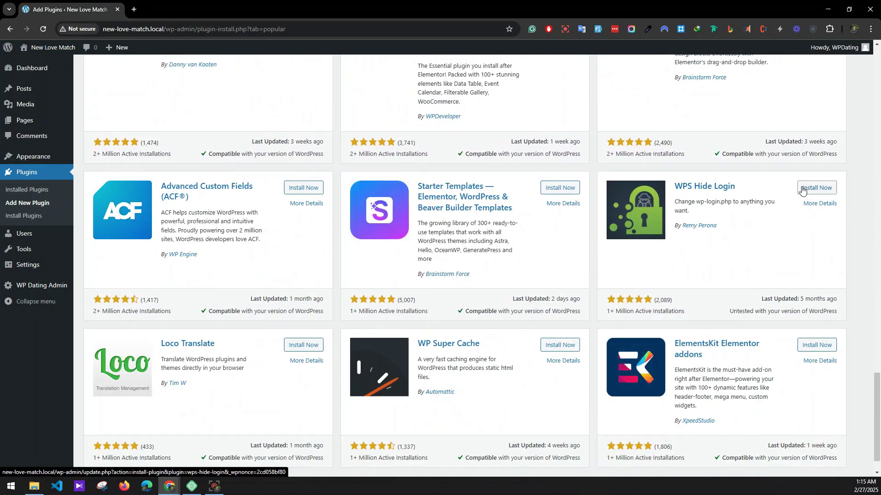
pyautogui.click(812, 188)
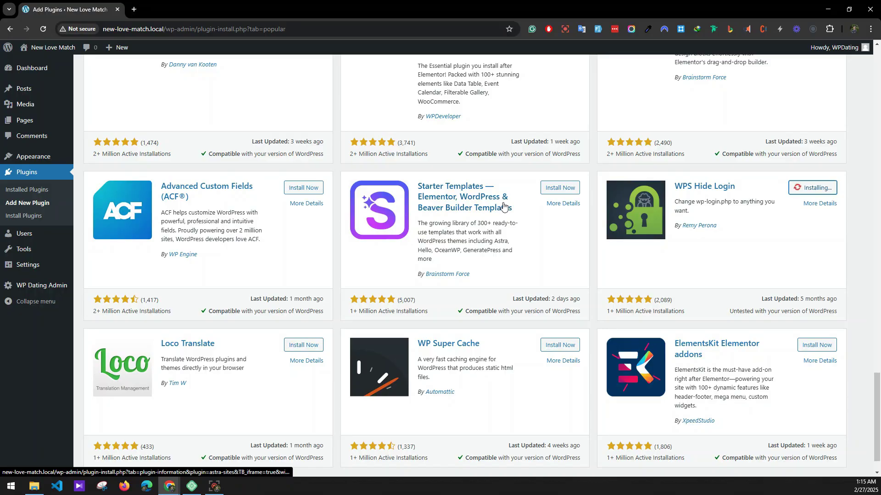
pyautogui.scroll(20, 503, 206)
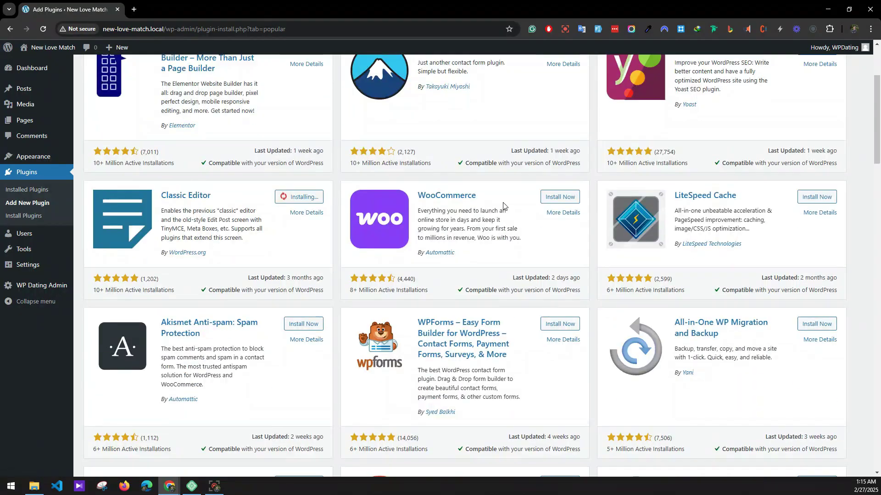
pyautogui.scroll(3, 503, 206)
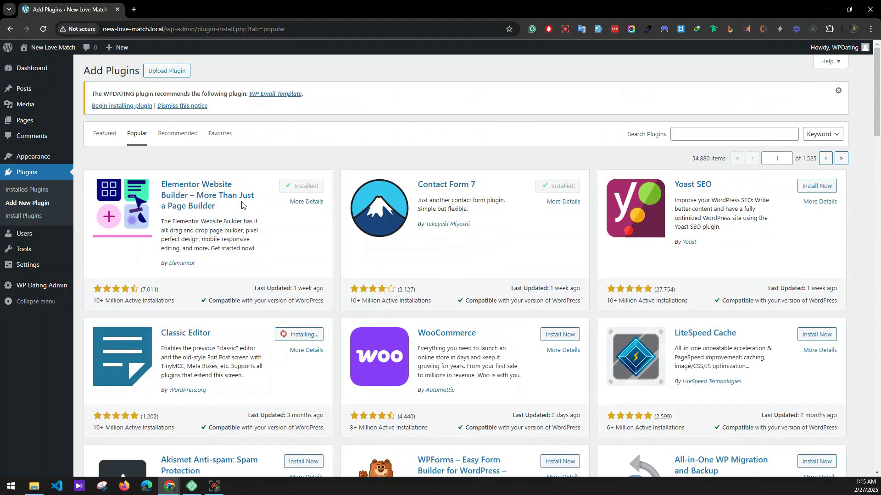
pyautogui.scroll(-3, 312, 197)
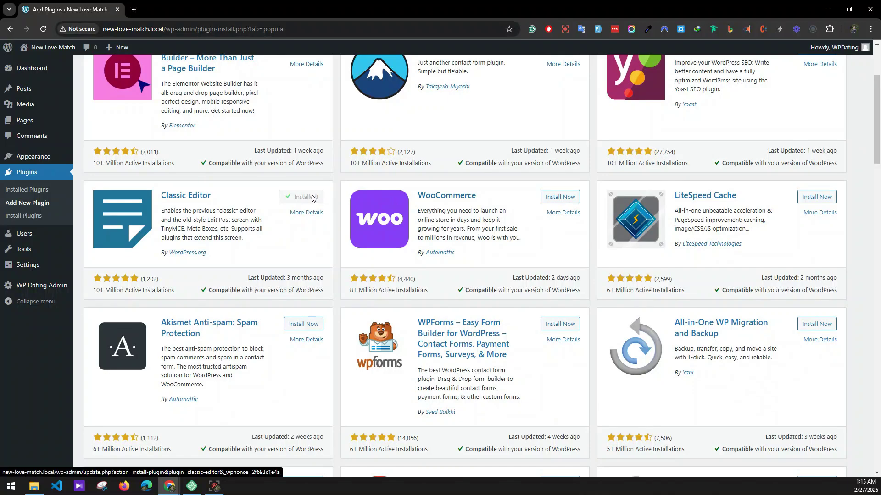
pyautogui.scroll(-6, 426, 197)
pyautogui.click(302, 208)
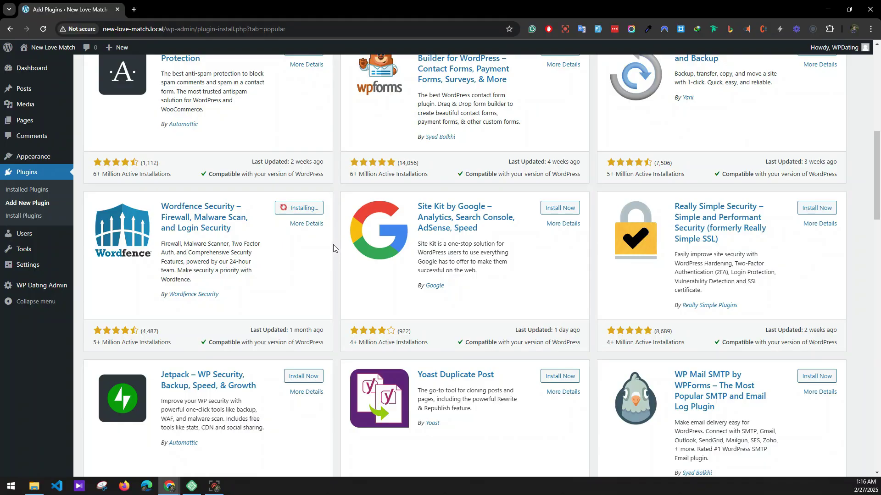
pyautogui.scroll(4, 333, 245)
pyautogui.scroll(5, 333, 248)
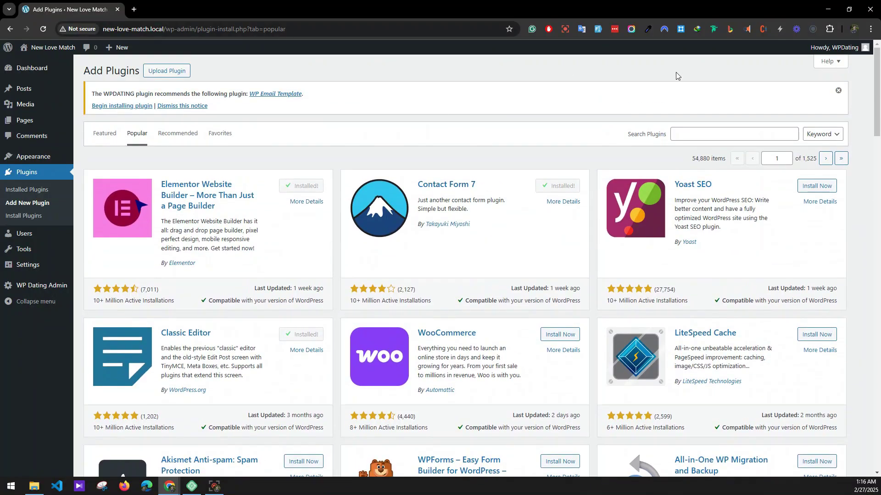
# - Search for 'one click demo import' and install One Click Demo Import
pyautogui.click(687, 137)
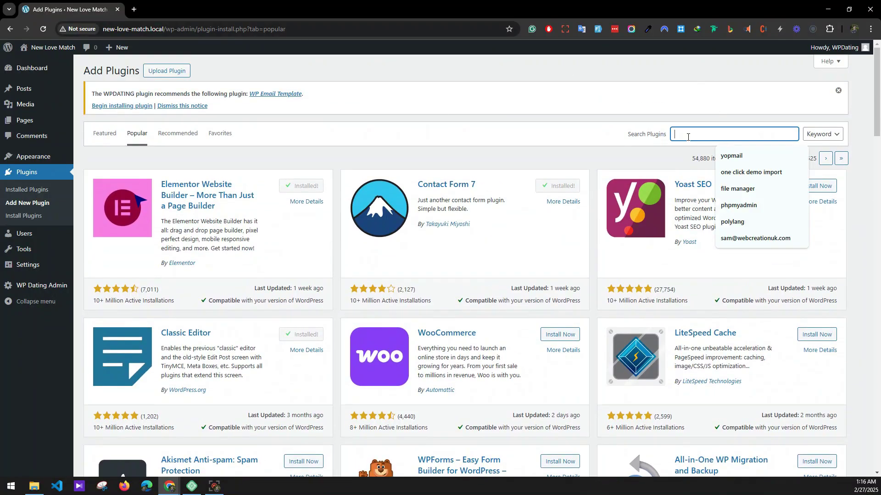
pyautogui.click(740, 178)
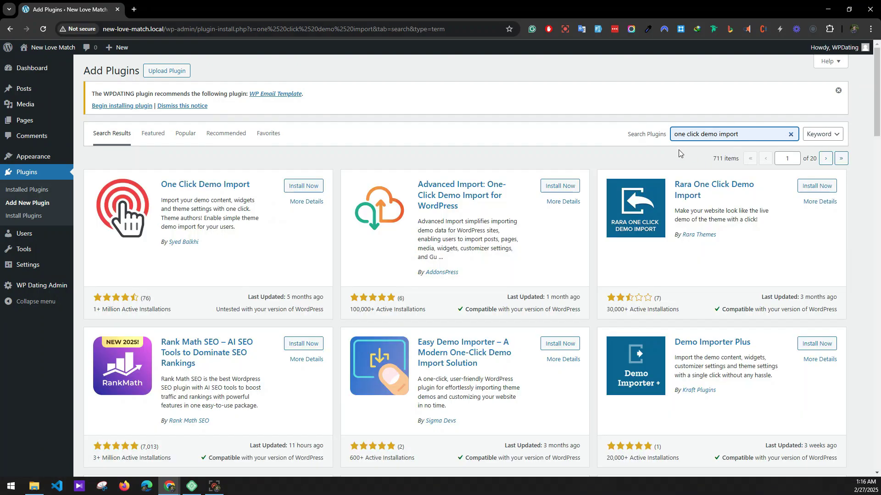
pyautogui.click(299, 183)
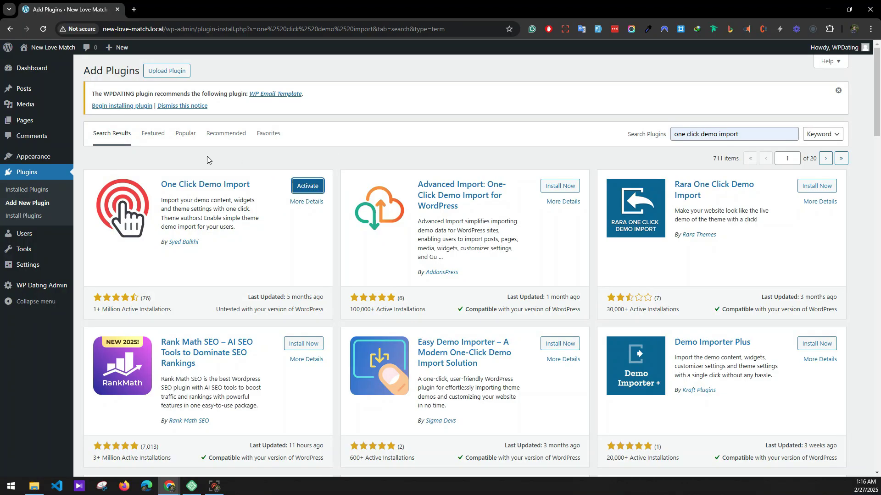
# - Install the recommended WP Email Template plugin from the notice
pyautogui.click(115, 107)
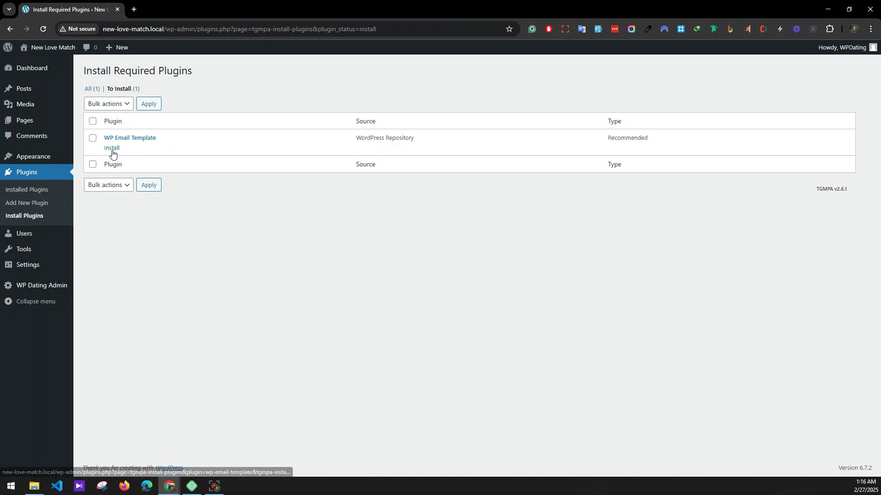
pyautogui.click(112, 149)
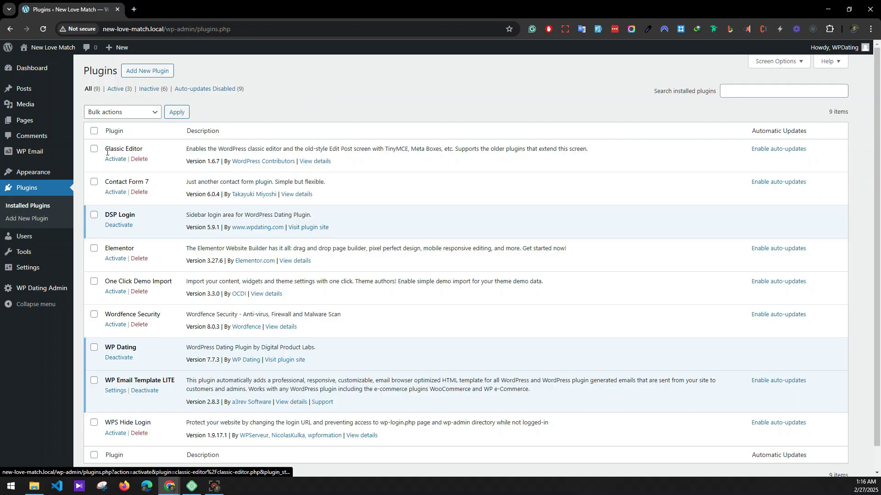
pyautogui.click(94, 149)
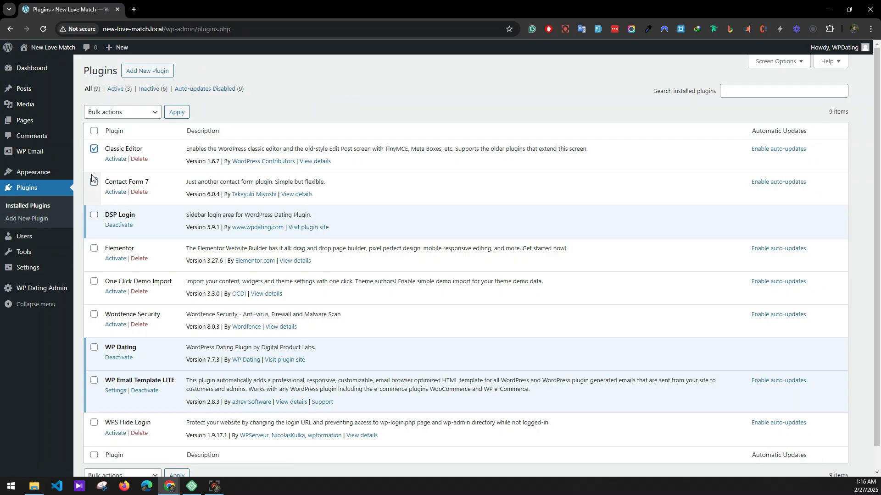
# - Bulk-activate Classic Editor, Elementor, Wordfence Security and the other inactive plugins
pyautogui.click(94, 248)
pyautogui.click(94, 315)
pyautogui.scroll(-1, 146, 315)
pyautogui.click(131, 451)
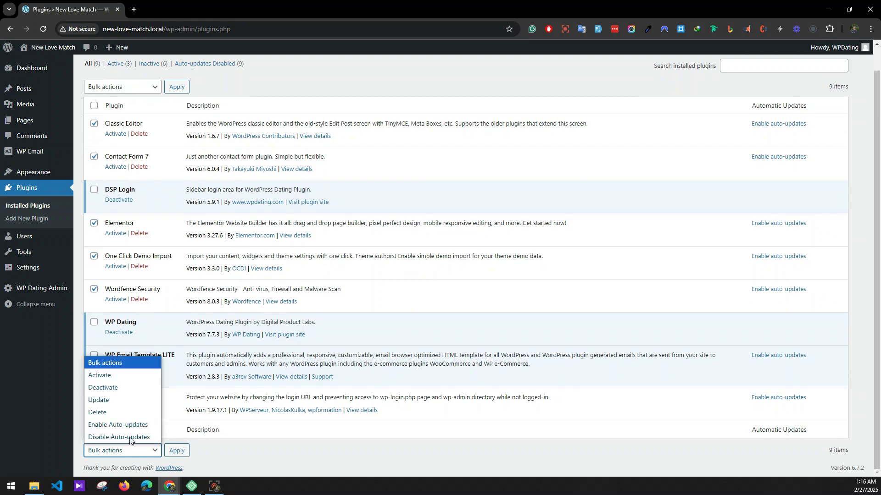
pyautogui.click(151, 374)
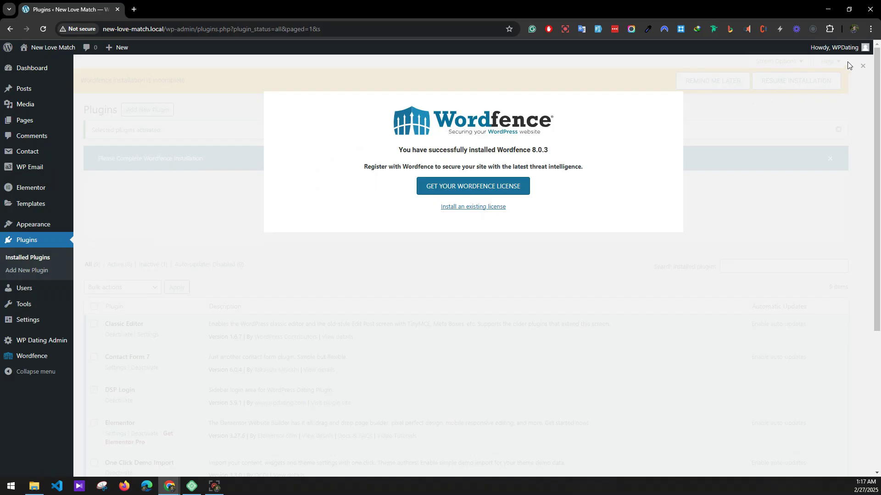
# - Dismiss the Wordfence registration popup, setup reminder, banner and activation notice
pyautogui.click(863, 66)
pyautogui.click(692, 79)
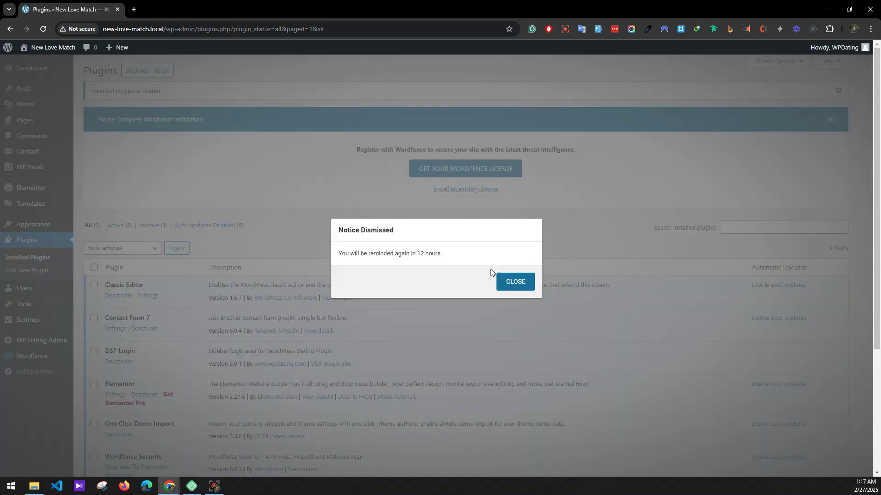
pyautogui.click(510, 282)
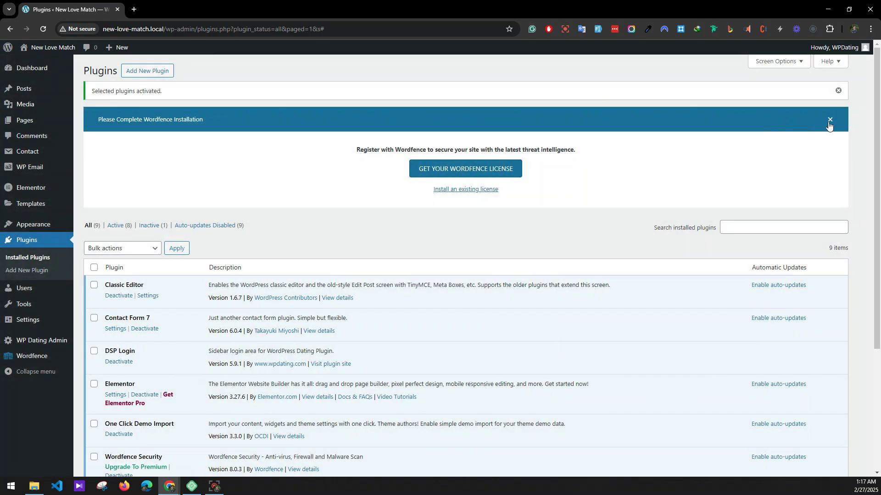
pyautogui.click(829, 123)
pyautogui.click(838, 90)
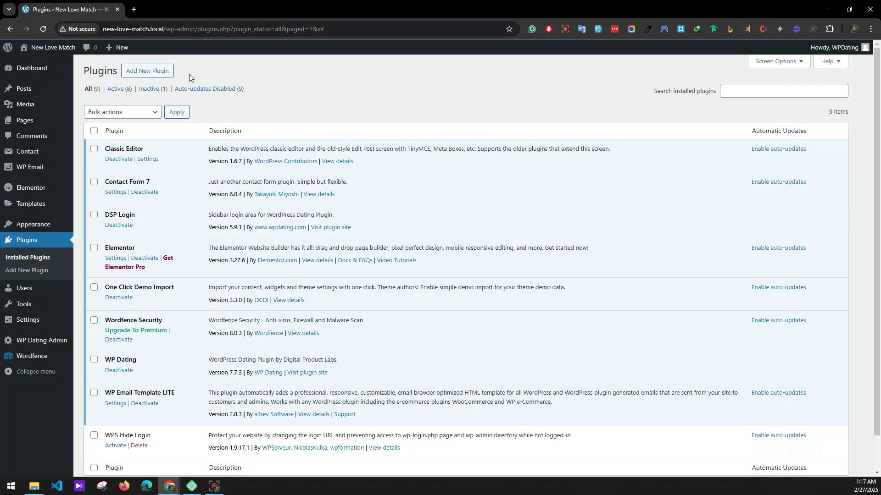
pyautogui.click(155, 73)
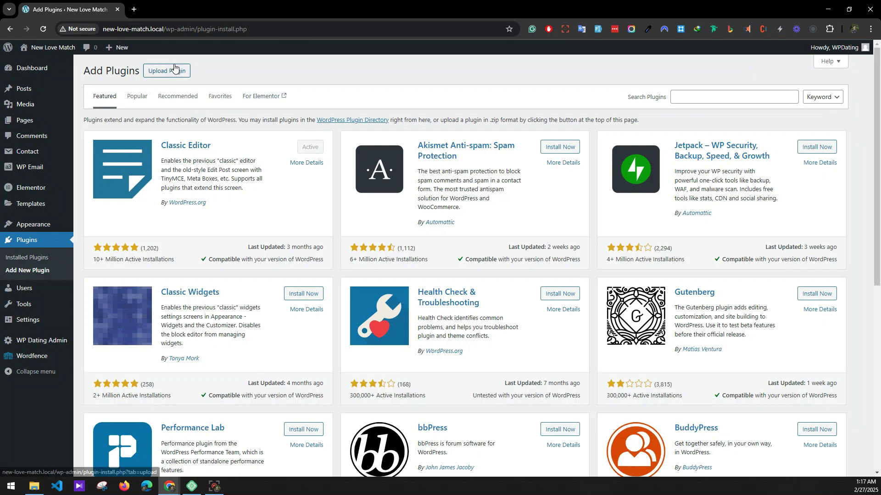
# - Upload wpdating-elementor-add-on.zip and activate the WP Dating Elementor Add-on plugin
pyautogui.click(175, 70)
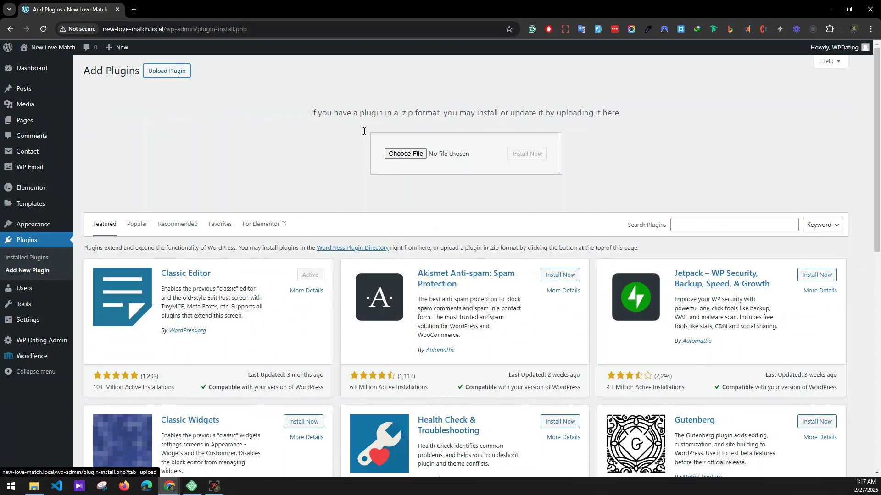
pyautogui.click(405, 154)
pyautogui.scroll(-10, 281, 146)
pyautogui.click(114, 138)
pyautogui.doubleClick(114, 139)
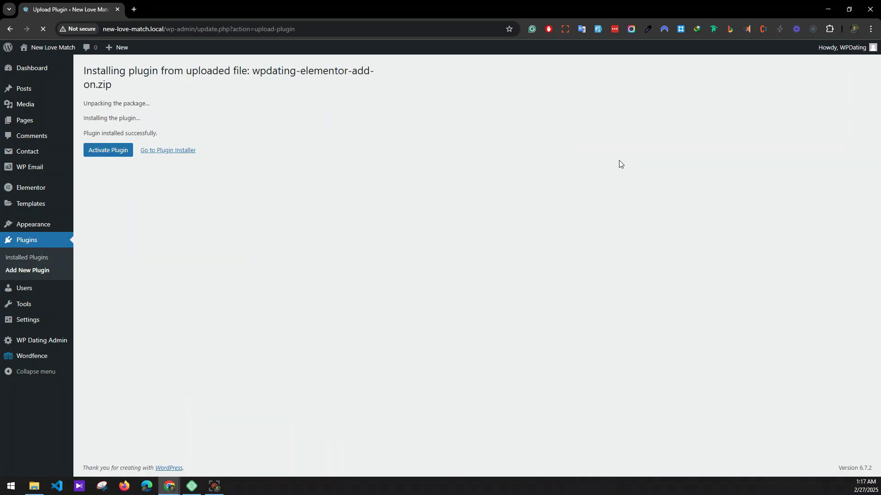
pyautogui.click(117, 153)
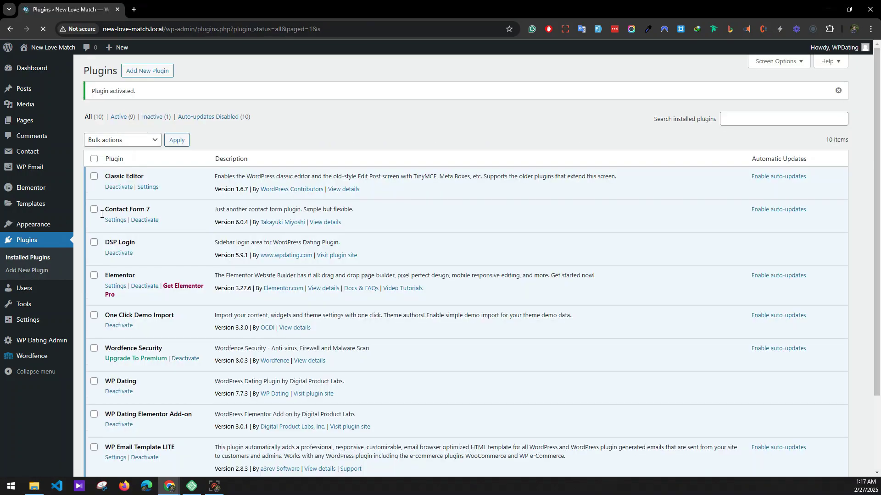
pyautogui.moveTo(41, 224)
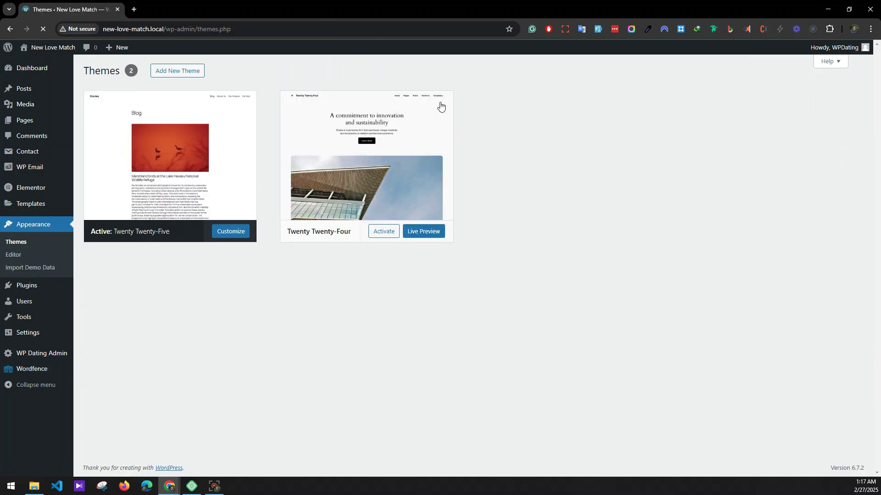
# - Upload and install the WPDating Default theme from wpdating-default-theme.zip
pyautogui.click(178, 72)
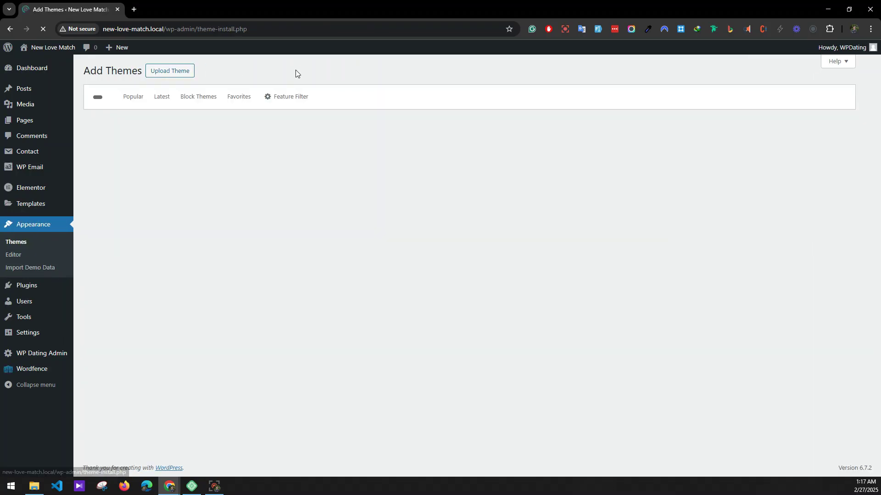
pyautogui.click(170, 73)
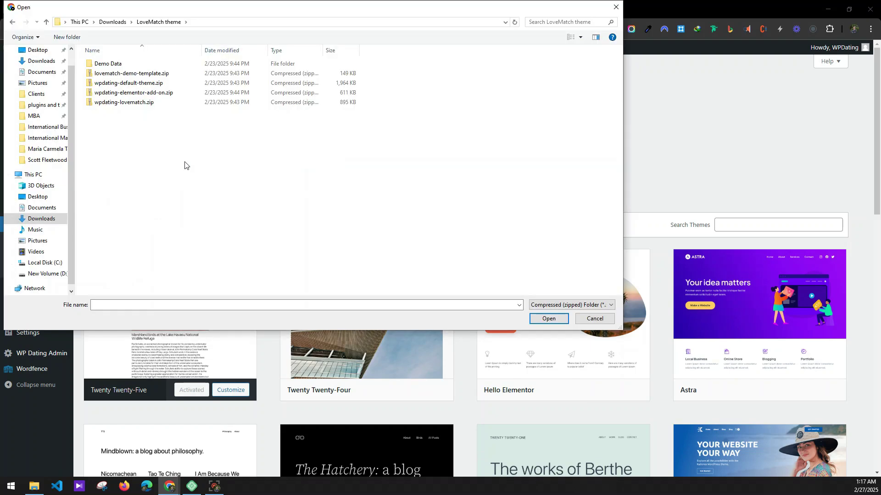
pyautogui.click(127, 84)
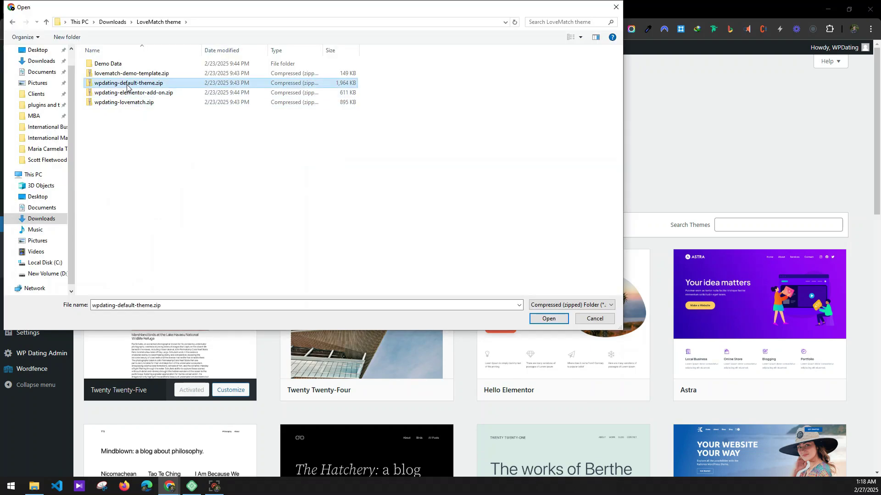
pyautogui.doubleClick(127, 83)
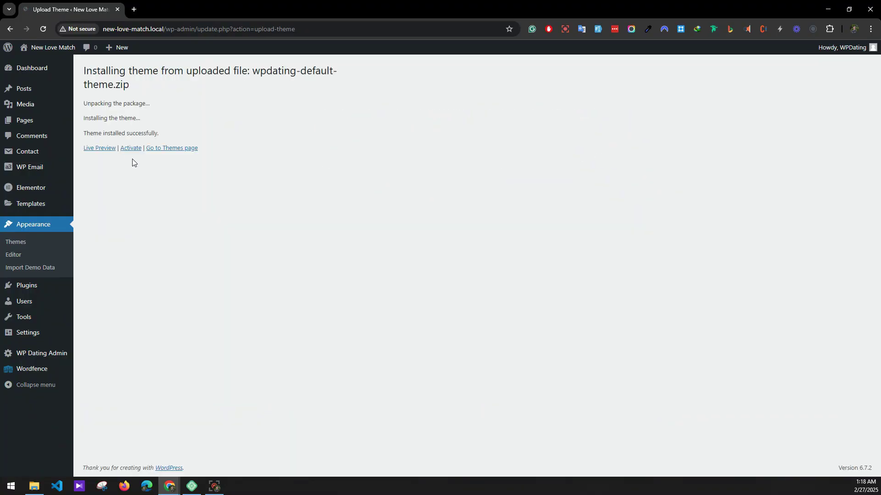
# - Delete the Twenty Twenty-Four theme from the installed themes
pyautogui.click(158, 150)
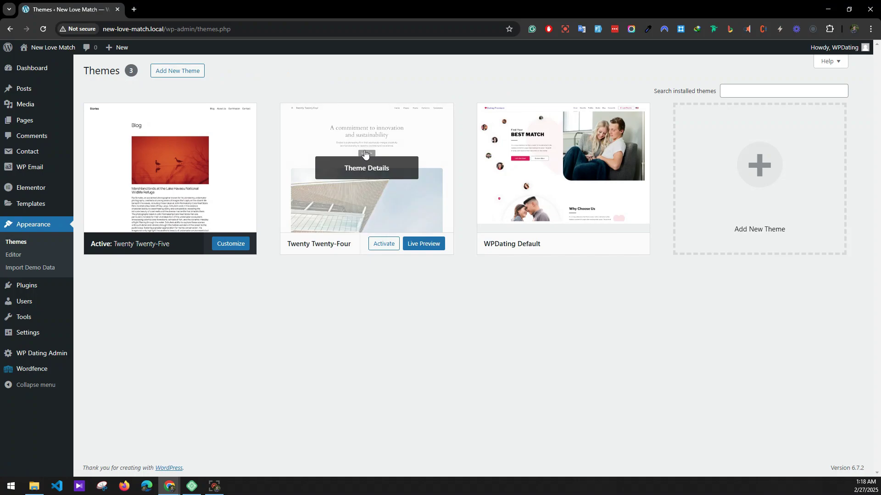
pyautogui.click(370, 129)
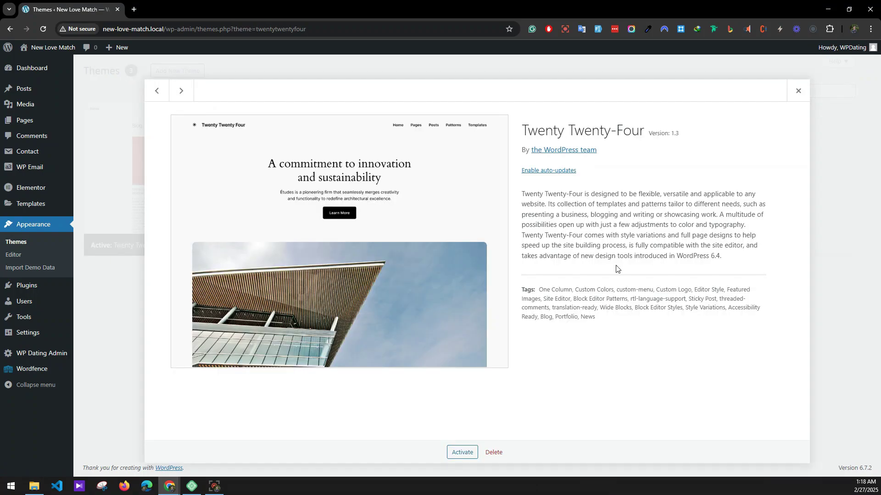
pyautogui.click(492, 453)
pyautogui.click(477, 105)
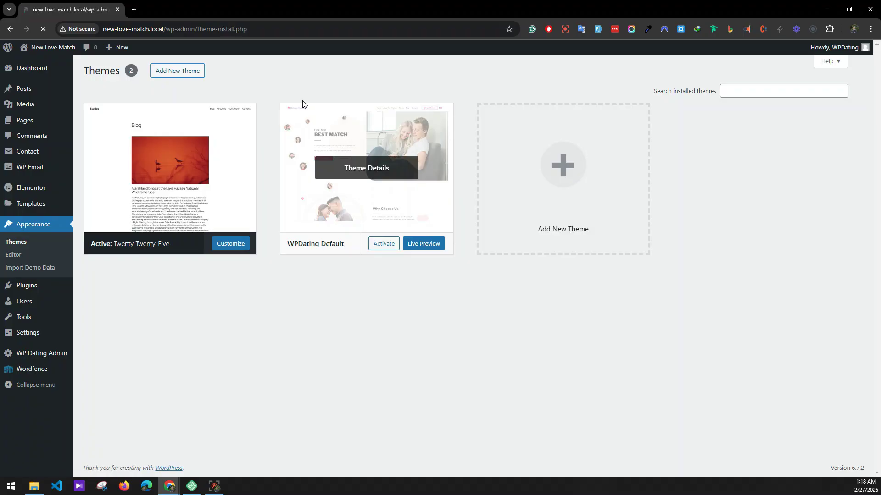
pyautogui.click(174, 73)
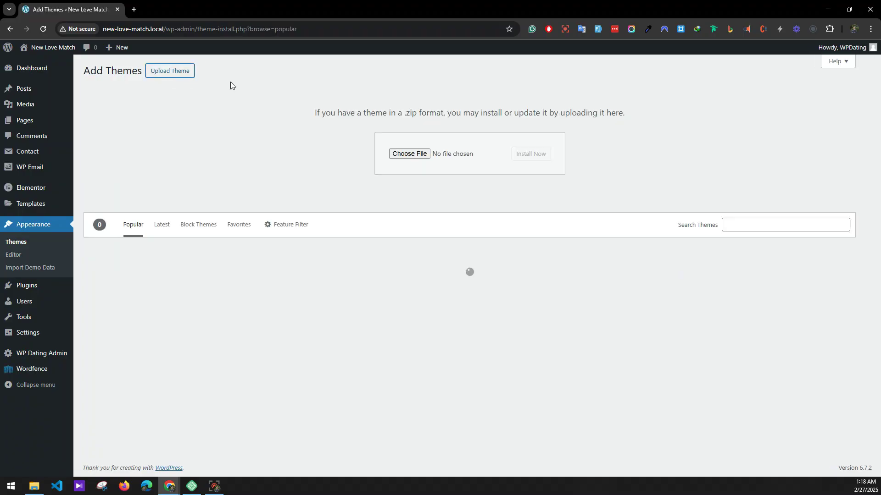
# - Install wpdating-lovematch.zip, activate the LoveMatch theme and view its details
pyautogui.click(412, 153)
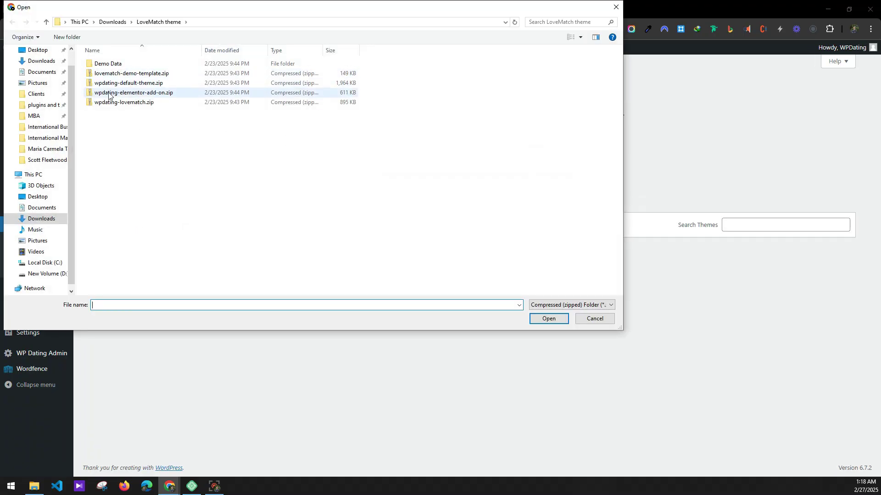
pyautogui.doubleClick(104, 103)
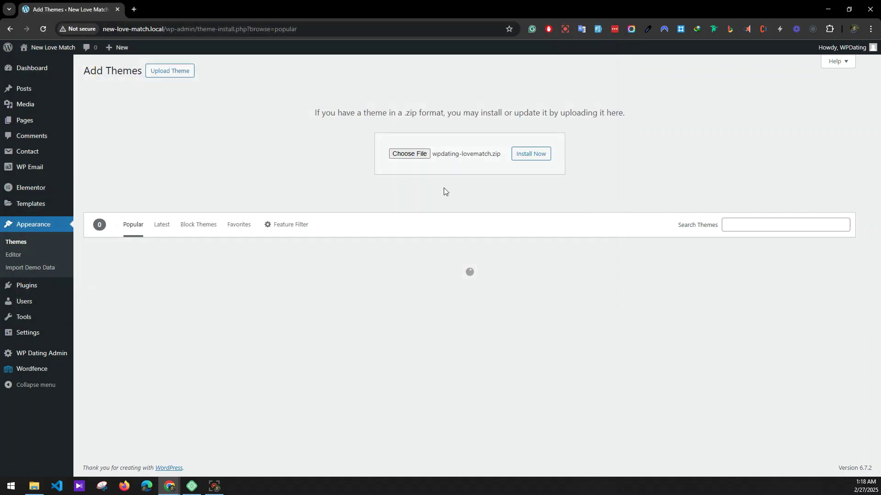
pyautogui.click(531, 154)
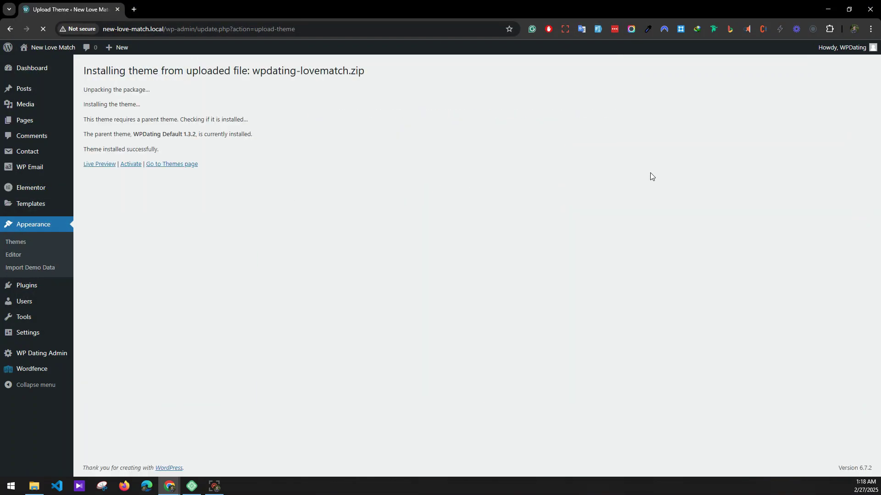
pyautogui.click(163, 165)
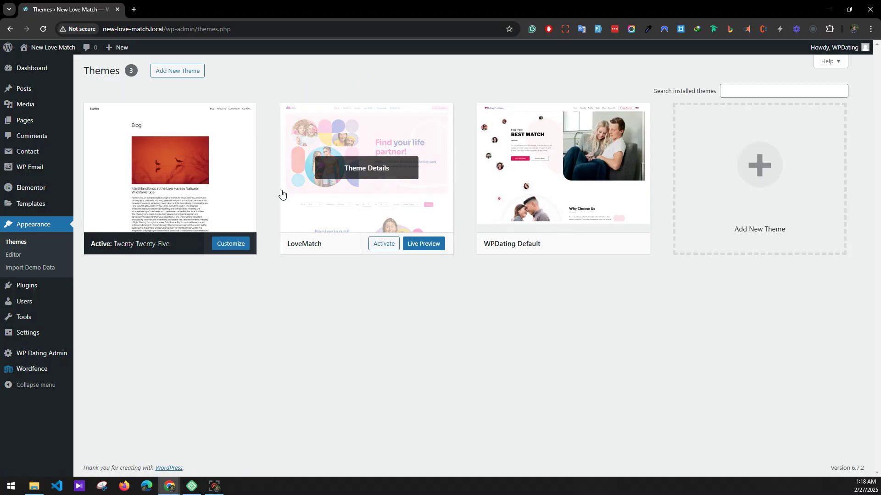
pyautogui.click(383, 244)
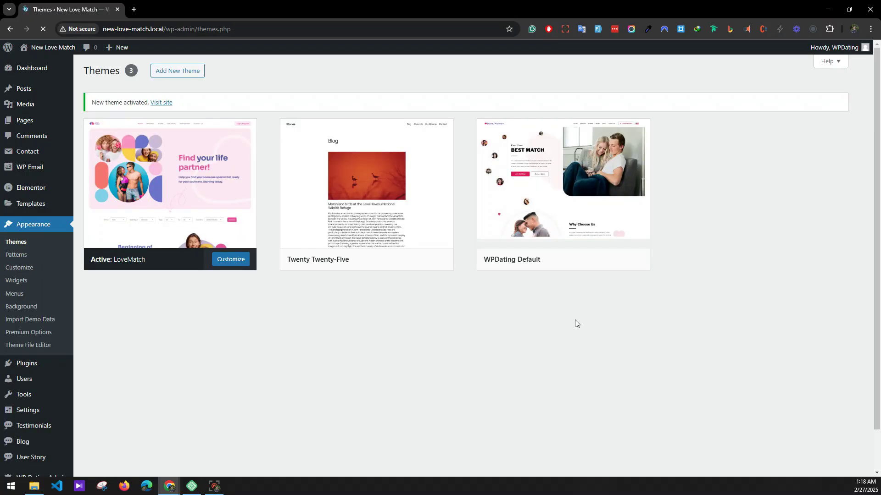
pyautogui.click(167, 220)
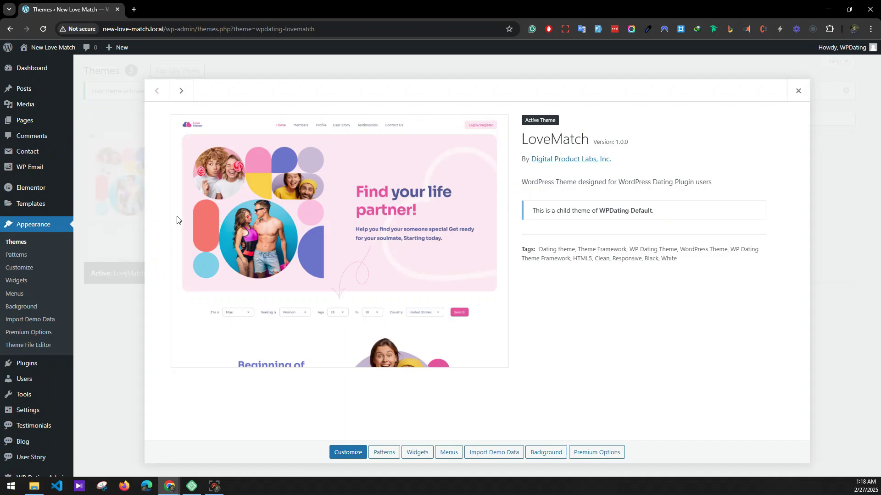
# - Run a demo import with demo-widgets-data.wie from the lovematch-demo-template folder
pyautogui.click(494, 453)
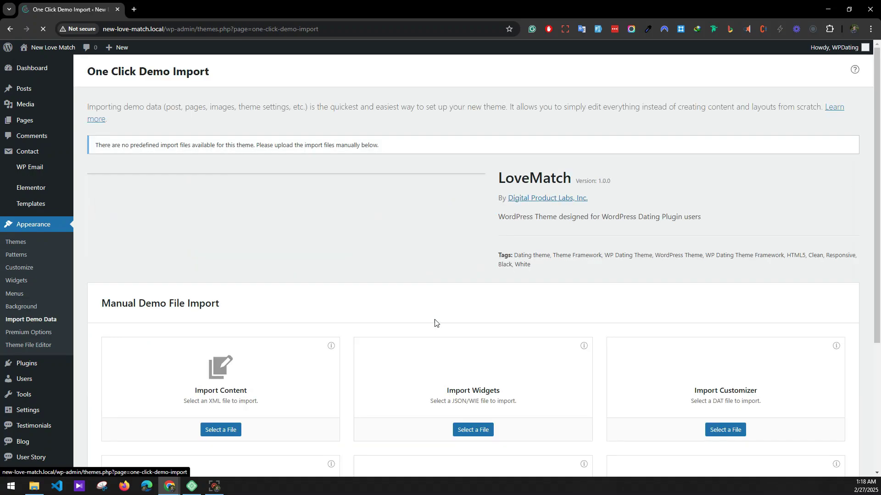
pyautogui.scroll(-7, 507, 296)
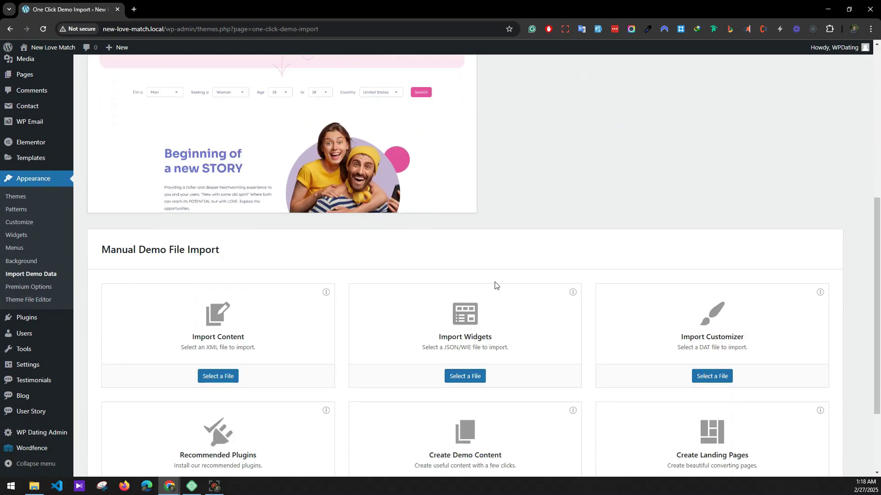
pyautogui.click(476, 357)
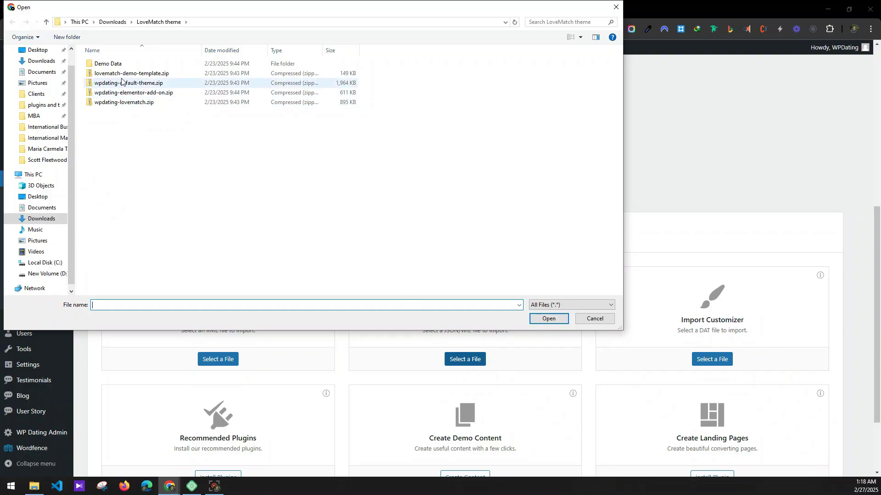
pyautogui.click(131, 75)
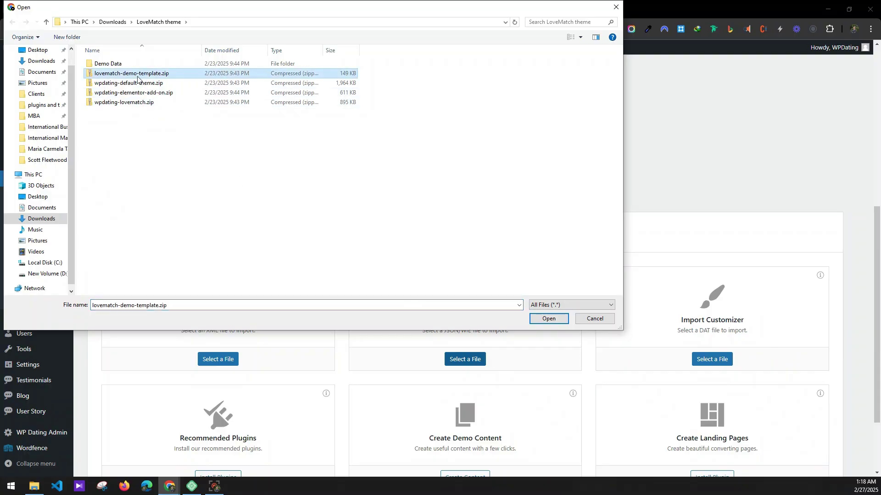
pyautogui.doubleClick(109, 64)
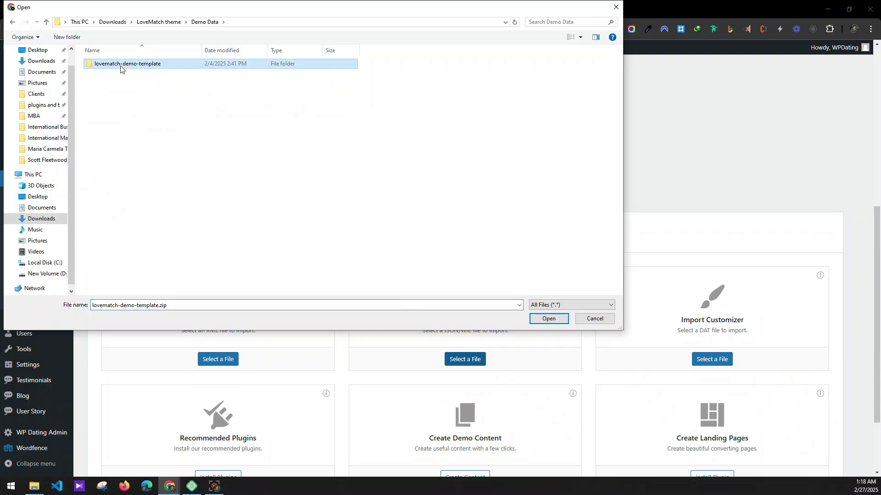
pyautogui.doubleClick(119, 65)
pyautogui.click(120, 75)
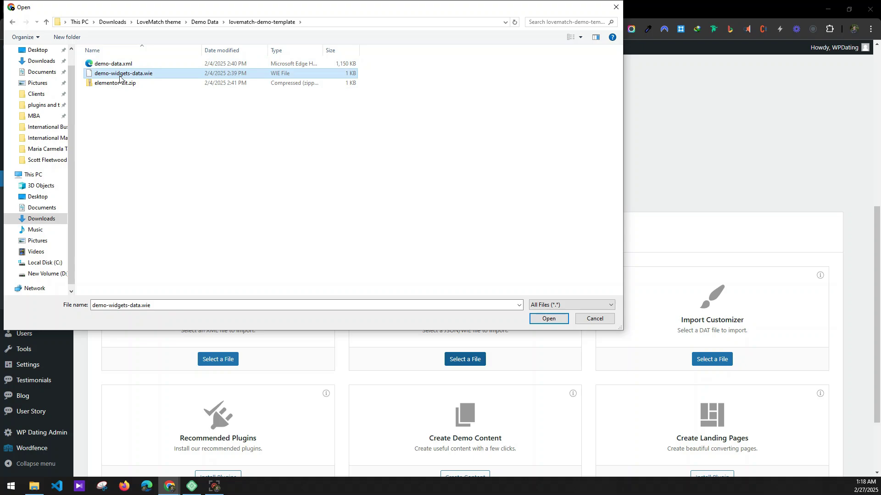
pyautogui.doubleClick(120, 75)
pyautogui.scroll(-2, 639, 337)
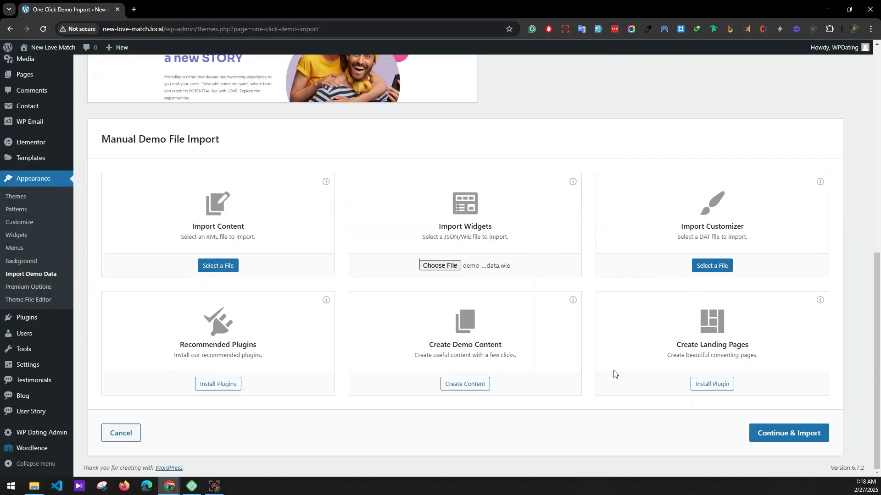
pyautogui.click(758, 431)
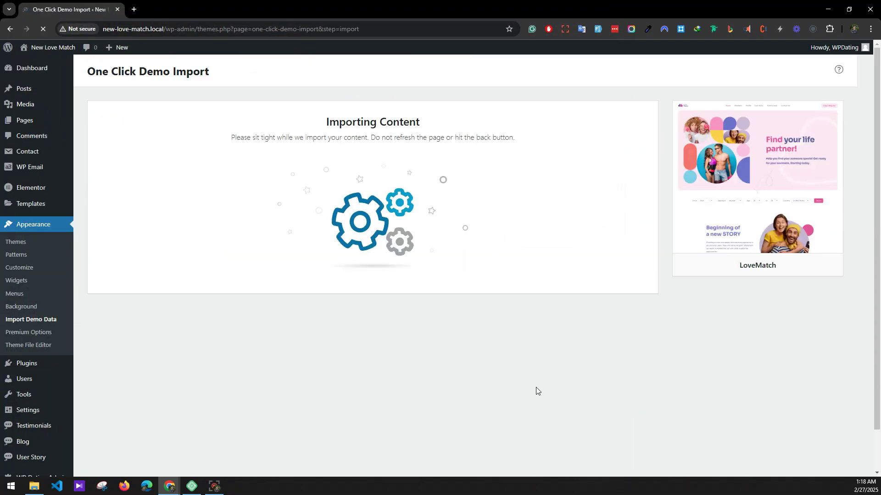
# - Import demo-data.xml as the demo content until the import completes
pyautogui.click(34, 319)
pyautogui.scroll(-9, 354, 323)
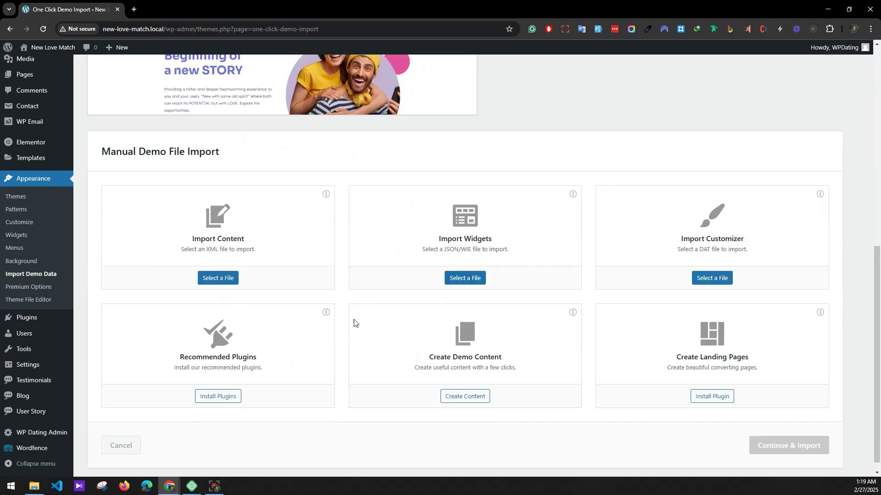
pyautogui.click(211, 271)
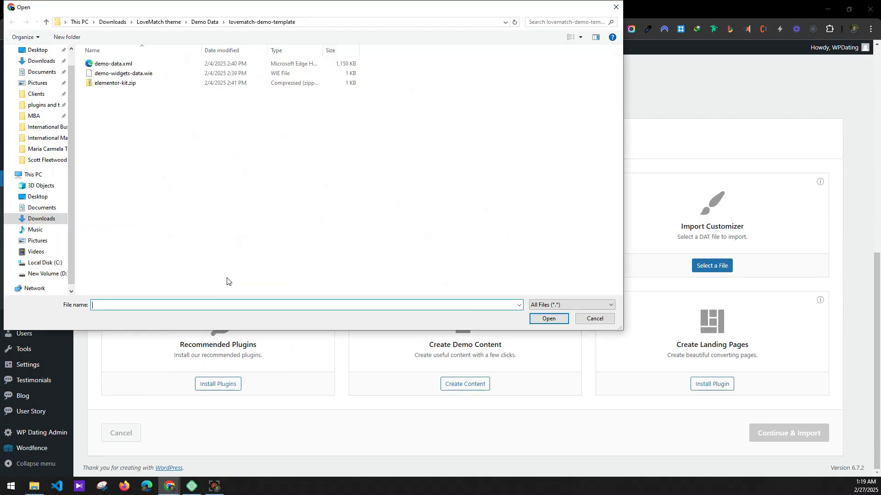
pyautogui.doubleClick(112, 65)
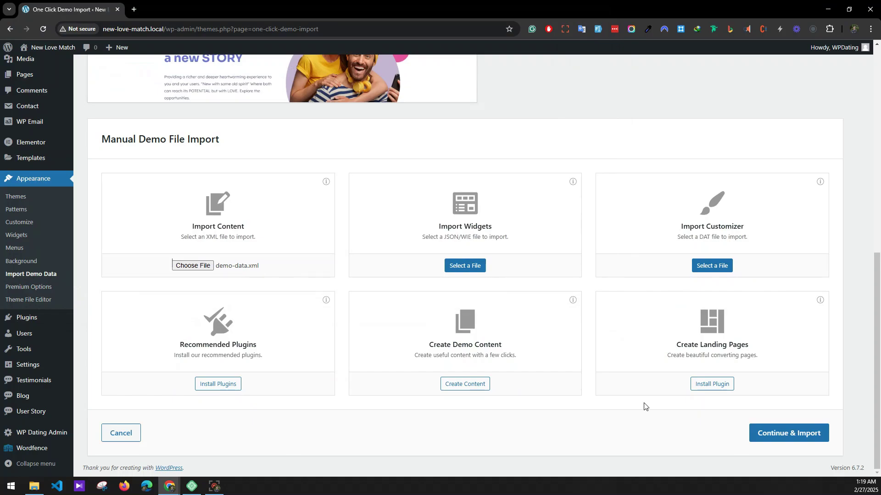
pyautogui.click(785, 442)
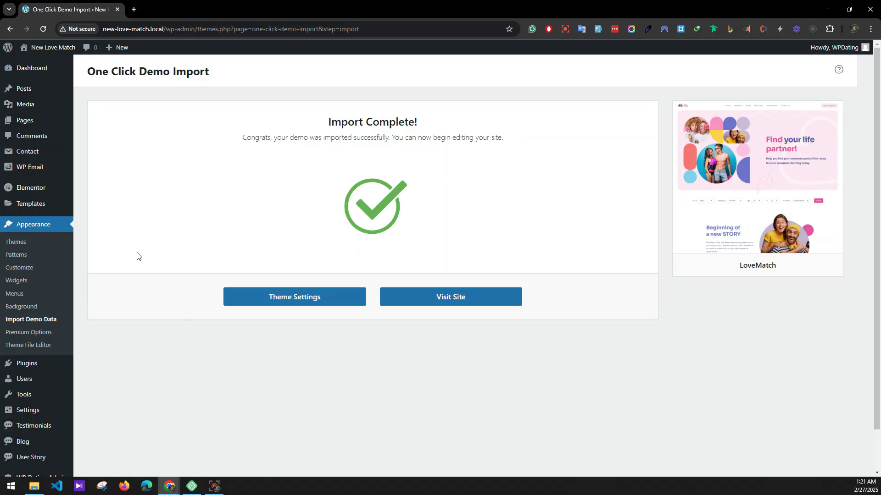
pyautogui.moveTo(63, 193)
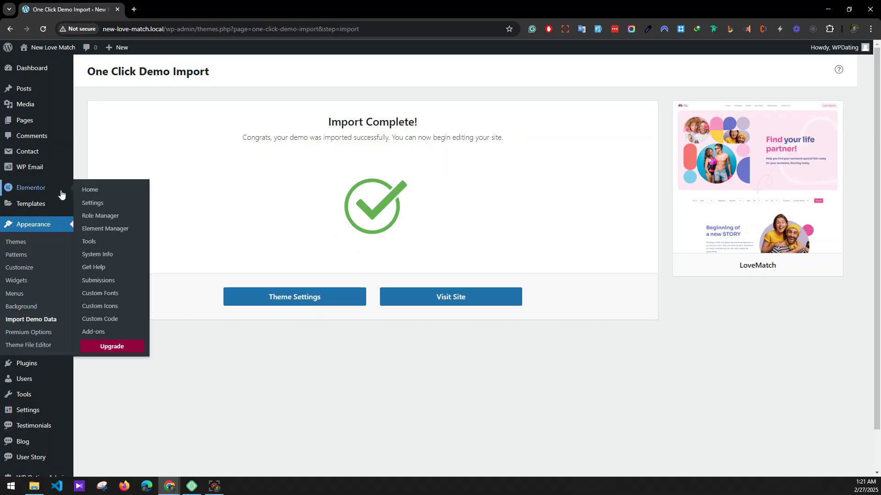
# - Import elementor-kit.zip through Elementor Tools, apply its Site Settings, and close the import summary
pyautogui.click(98, 242)
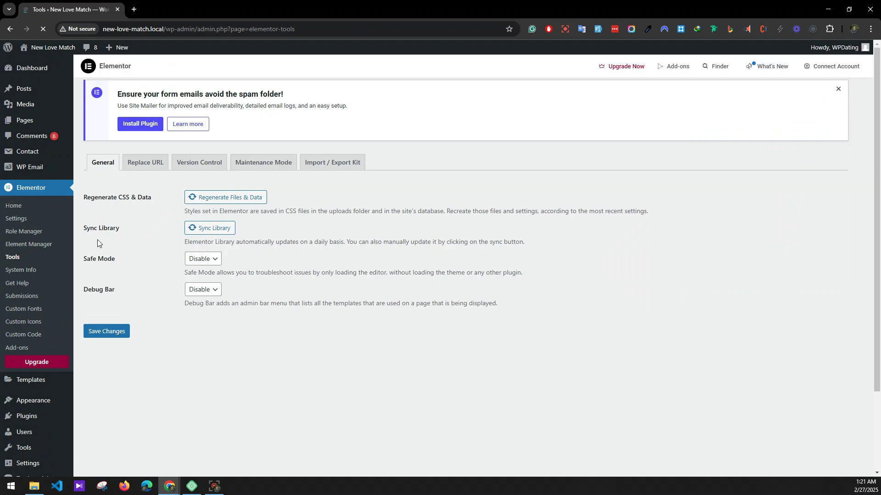
pyautogui.click(317, 170)
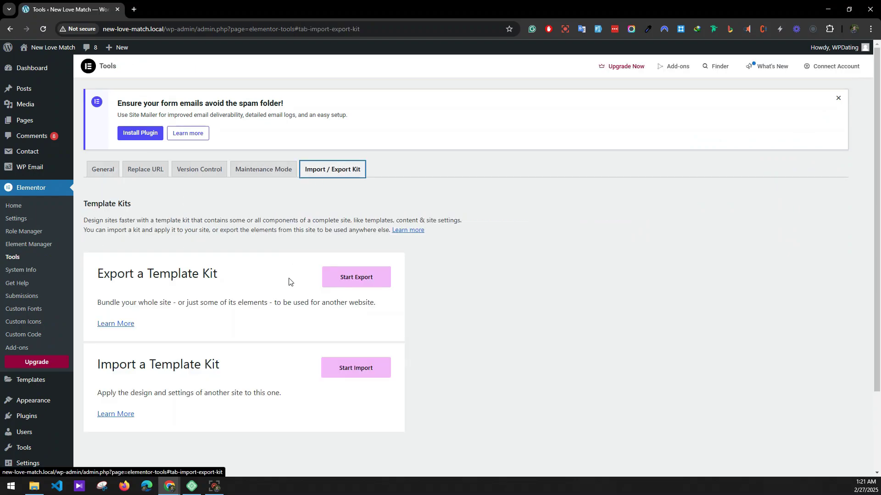
pyautogui.click(356, 368)
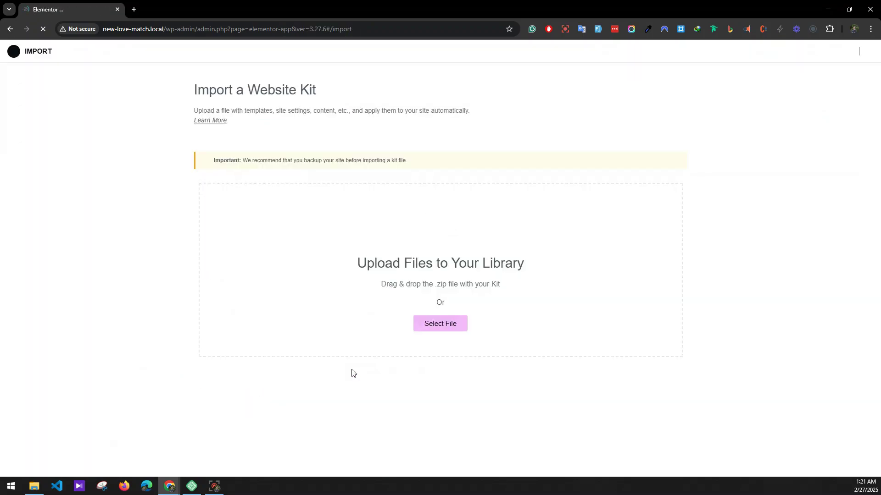
pyautogui.click(418, 323)
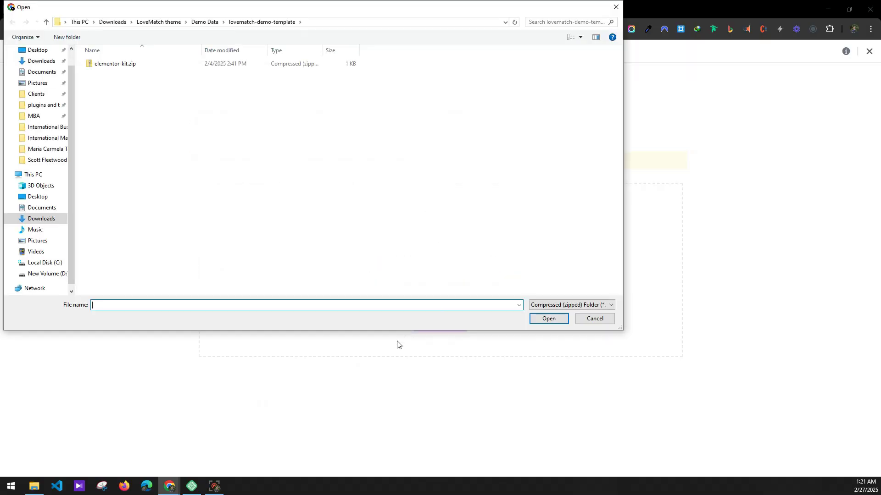
pyautogui.doubleClick(115, 69)
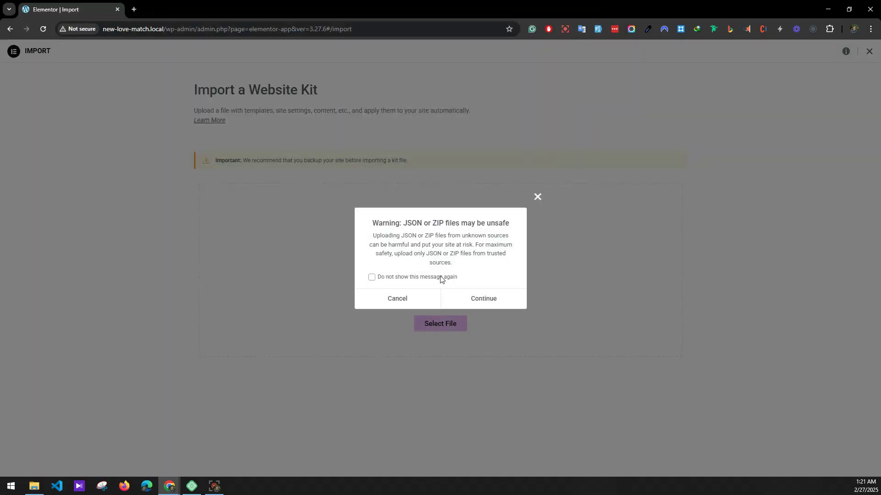
pyautogui.click(480, 303)
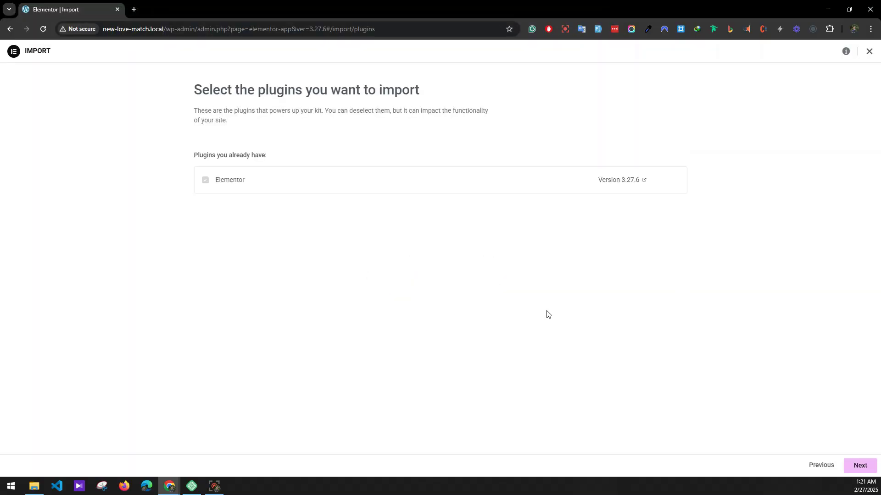
pyautogui.click(857, 465)
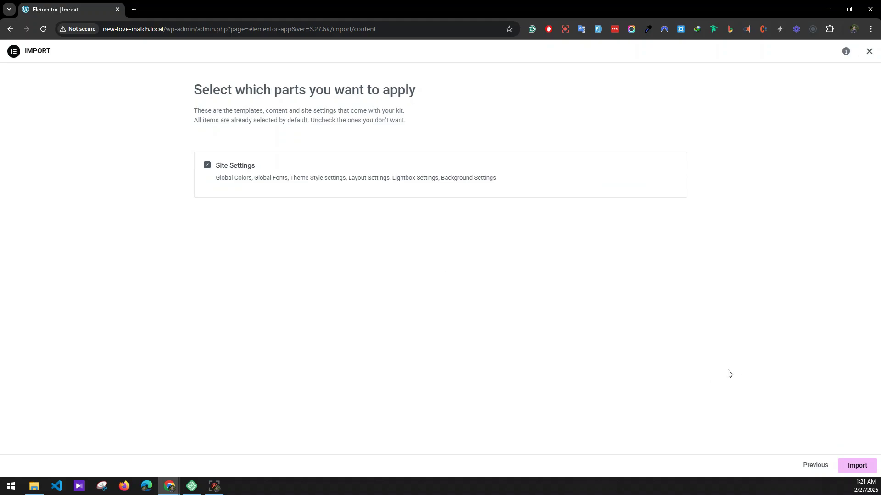
pyautogui.click(864, 470)
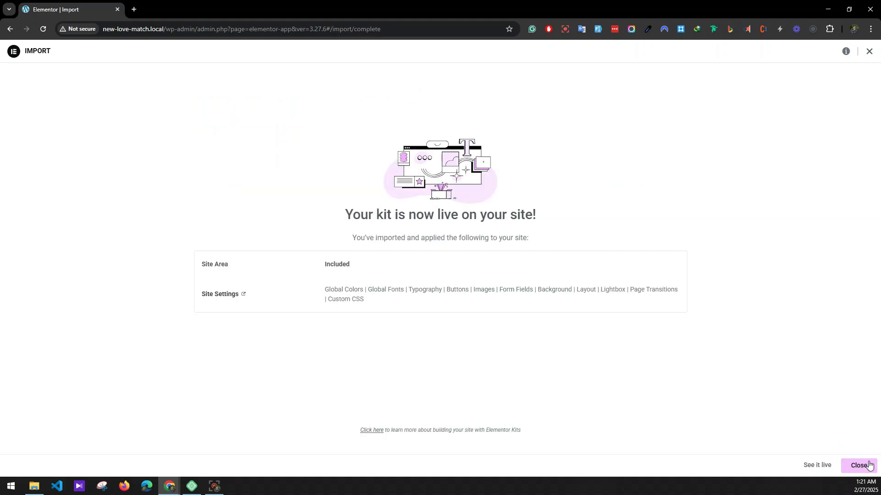
pyautogui.click(859, 465)
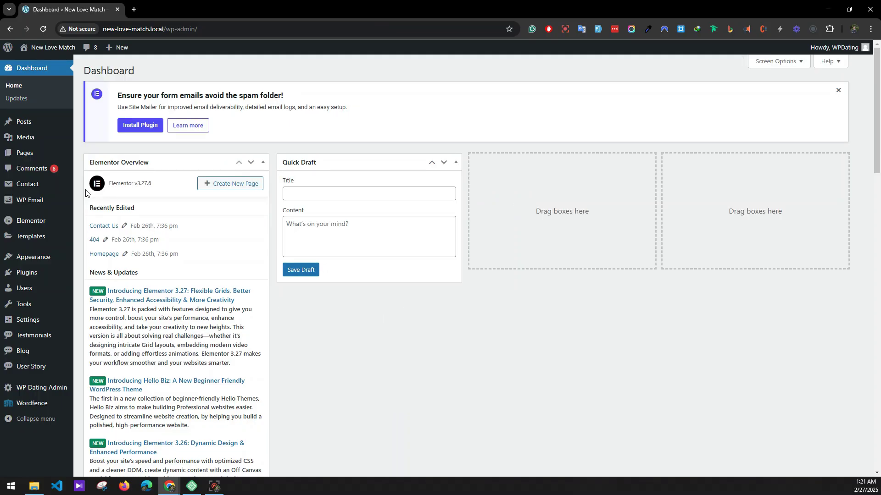
# - Move the duplicate Members page, draft Privacy Policy and Sample Page to the trash
pyautogui.click(26, 152)
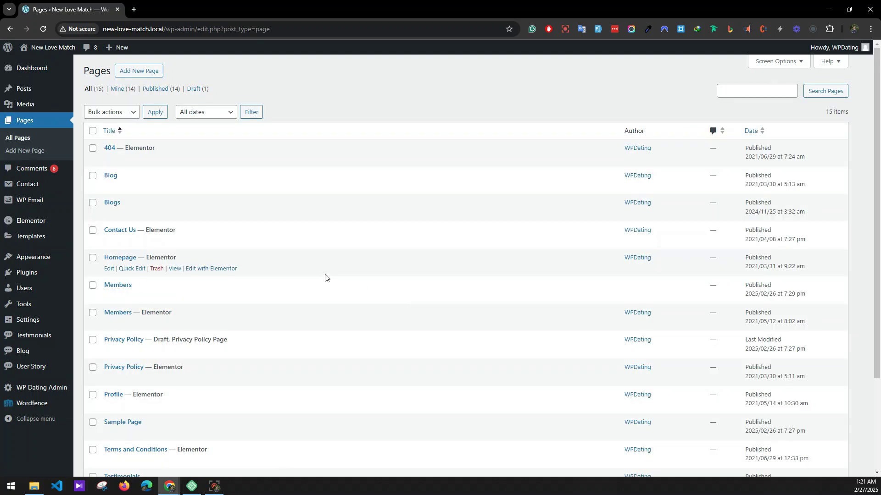
pyautogui.scroll(-2, 308, 275)
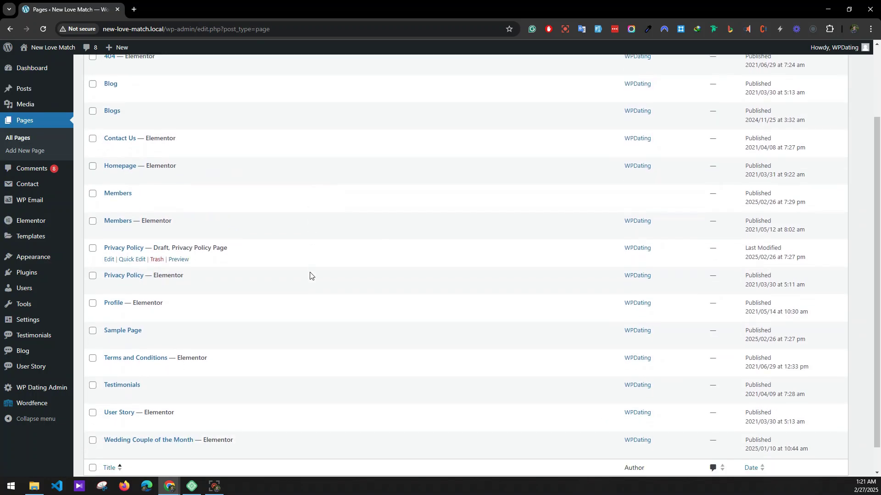
pyautogui.scroll(2, 253, 267)
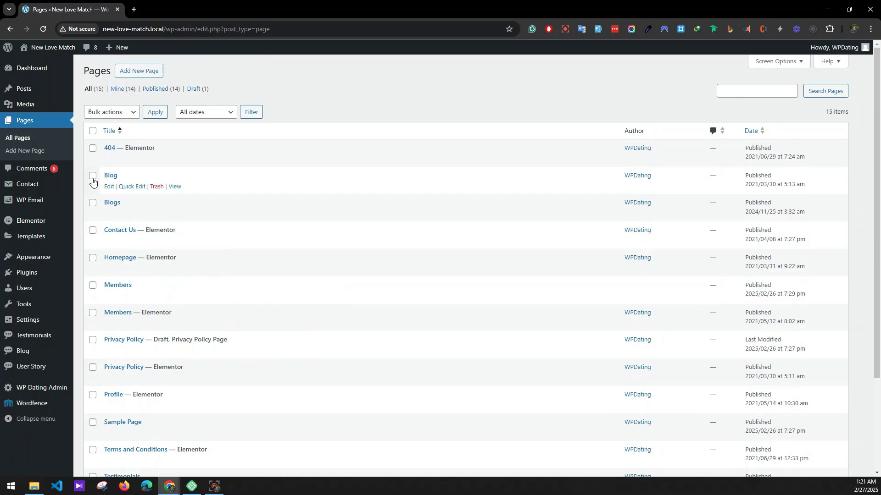
pyautogui.scroll(-1, 81, 284)
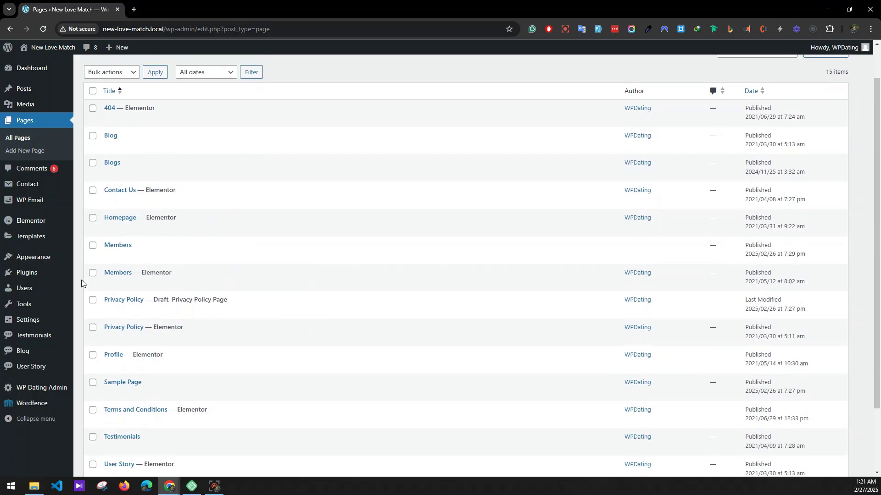
pyautogui.click(92, 243)
pyautogui.scroll(-2, 90, 249)
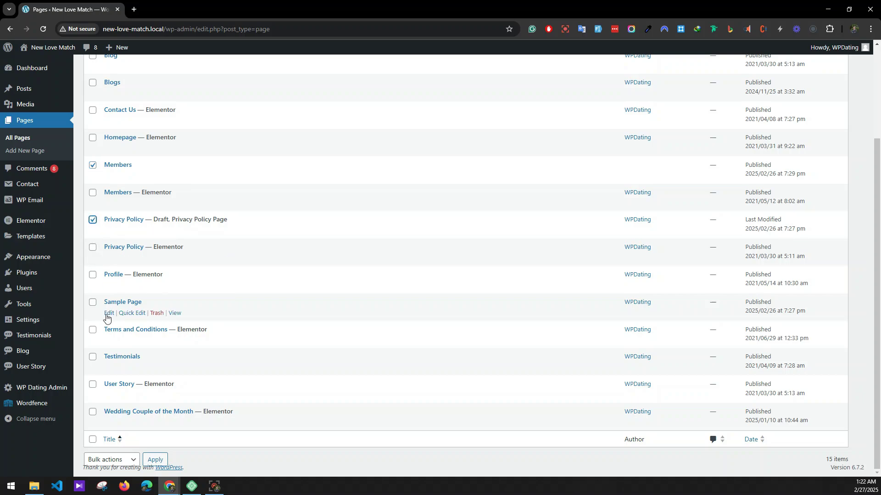
pyautogui.click(92, 302)
pyautogui.click(119, 459)
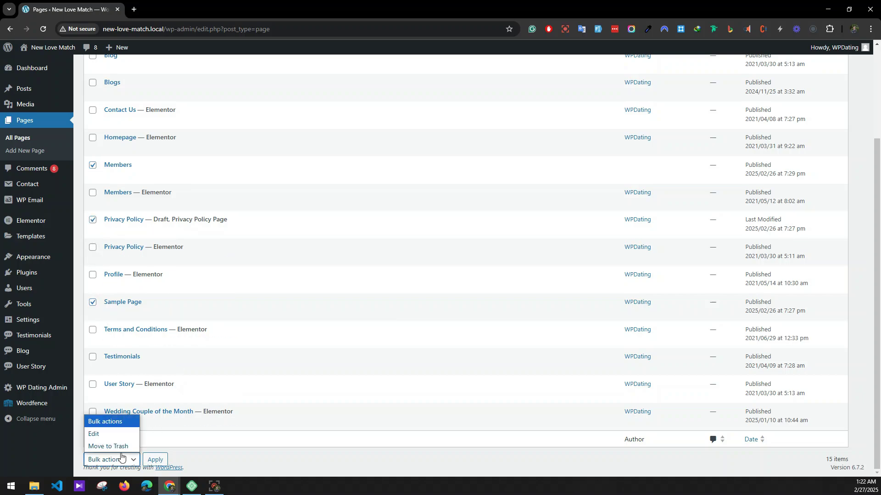
pyautogui.click(115, 447)
pyautogui.click(155, 460)
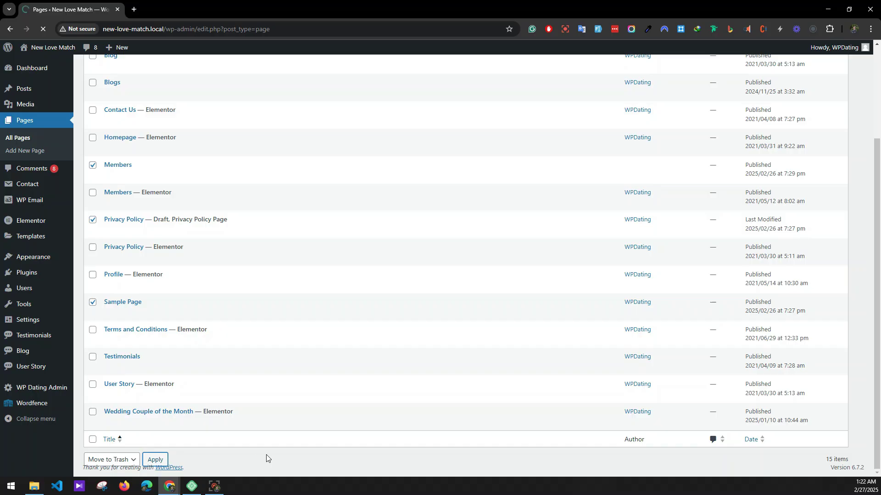
# - Open the Members page editor in a new tab and bring up Profile's edit link options
pyautogui.scroll(-1, 254, 377)
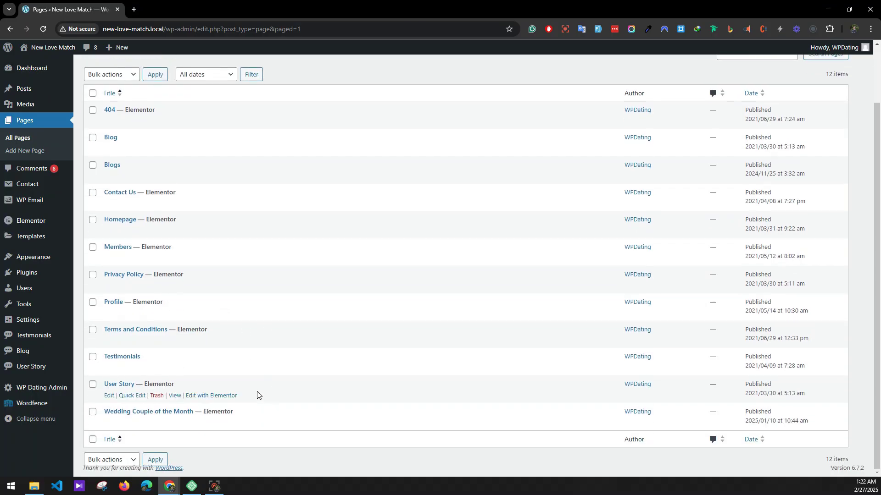
pyautogui.rightClick(108, 258)
pyautogui.click(122, 268)
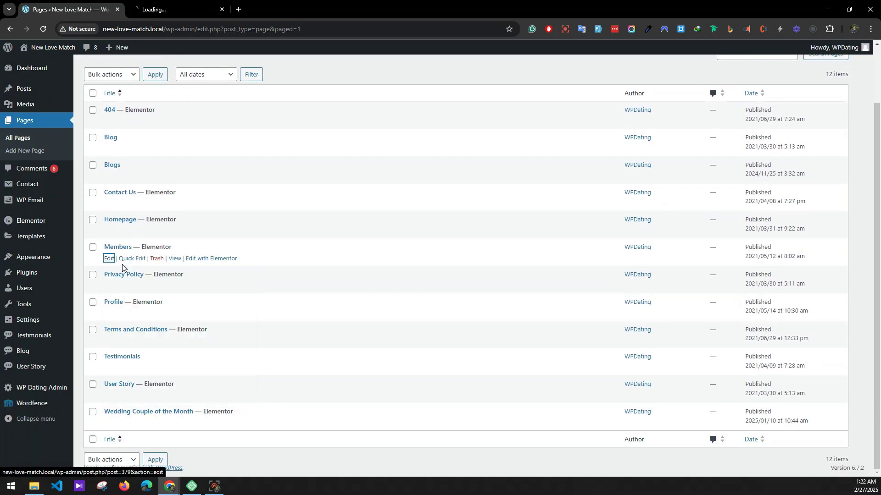
pyautogui.rightClick(113, 316)
# - Open the Profile editor in a new tab, then update the Members page
pyautogui.click(129, 327)
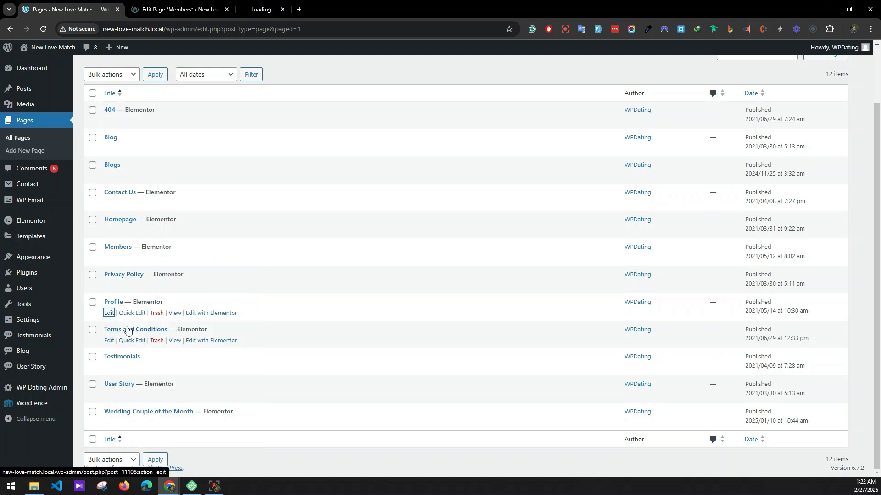
pyautogui.scroll(1, 300, 316)
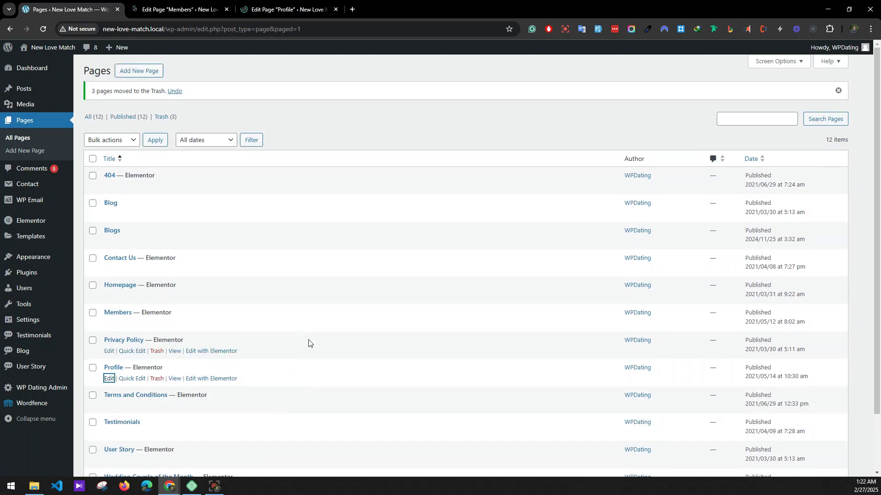
pyautogui.click(162, 6)
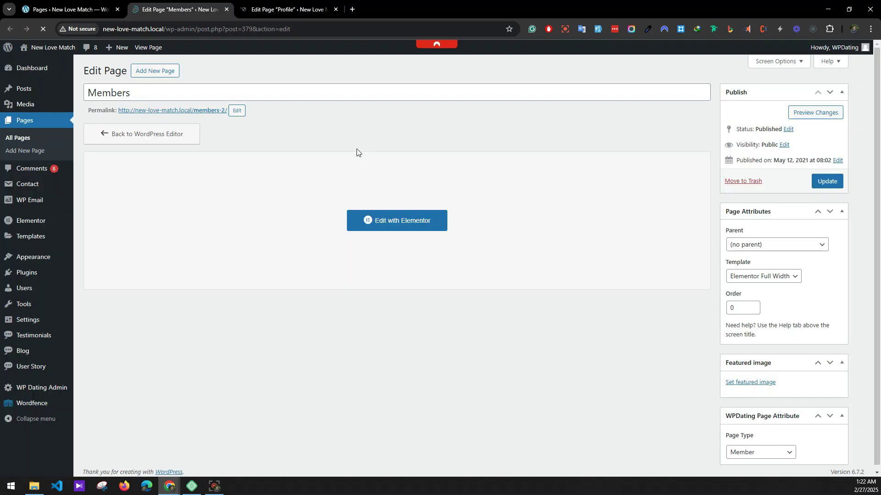
pyautogui.click(829, 185)
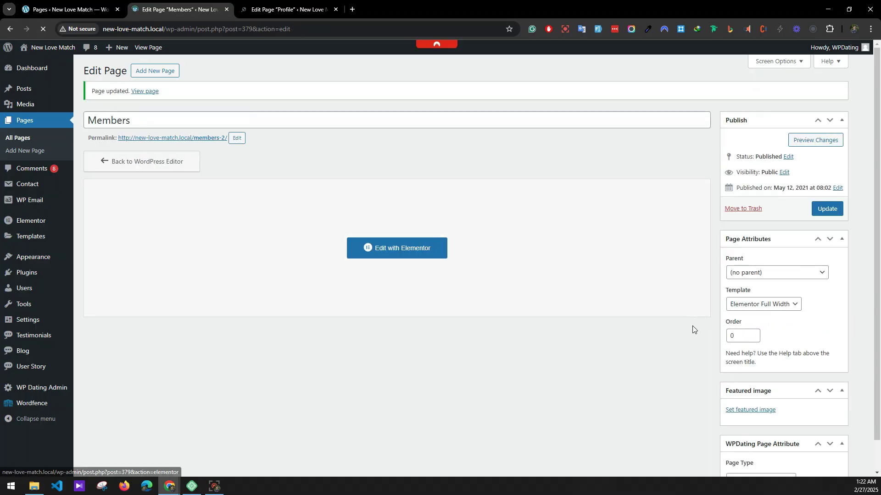
# - Update the Profile page and return to the Pages list
pyautogui.scroll(-1, 719, 414)
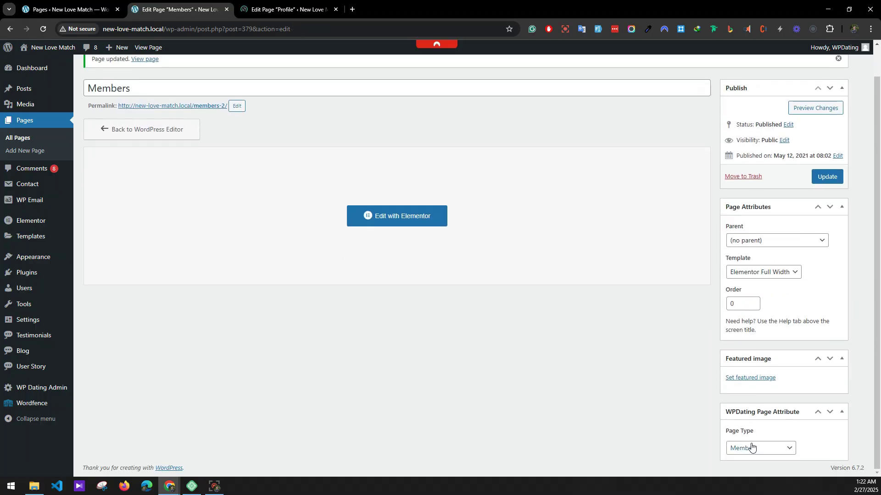
pyautogui.scroll(1, 616, 362)
pyautogui.click(303, 10)
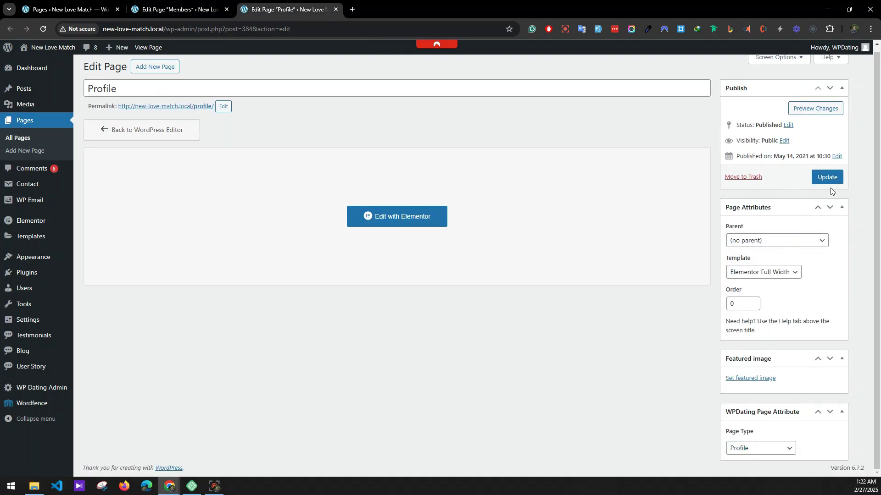
pyautogui.click(827, 177)
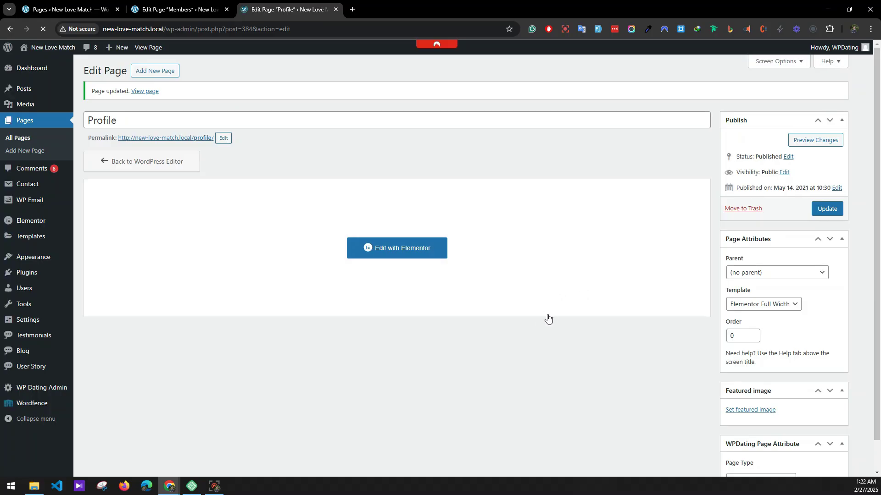
pyautogui.click(66, 7)
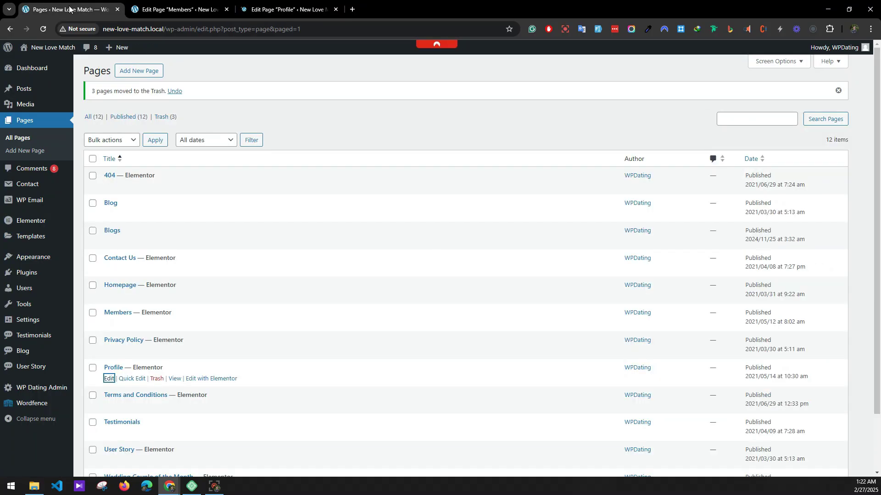
# - In Reading Settings choose 'A static page' with Homepage as front page and Blogs as posts page, then save
pyautogui.moveTo(27, 323)
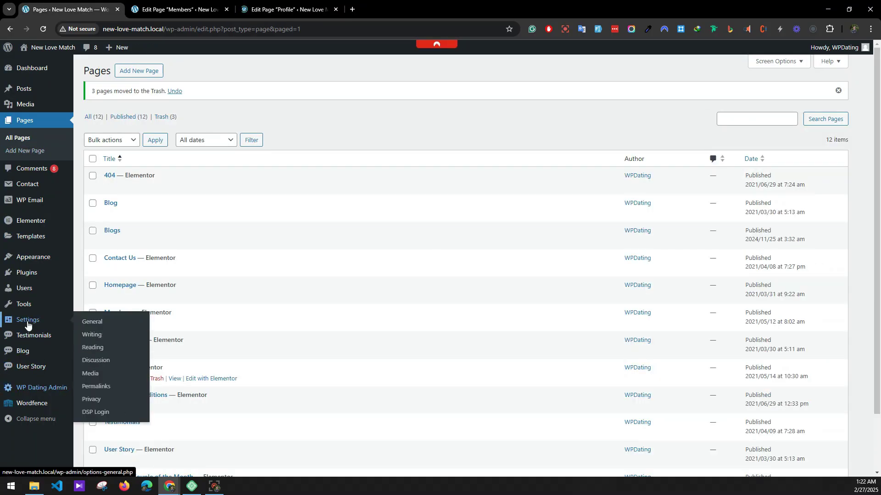
pyautogui.click(88, 350)
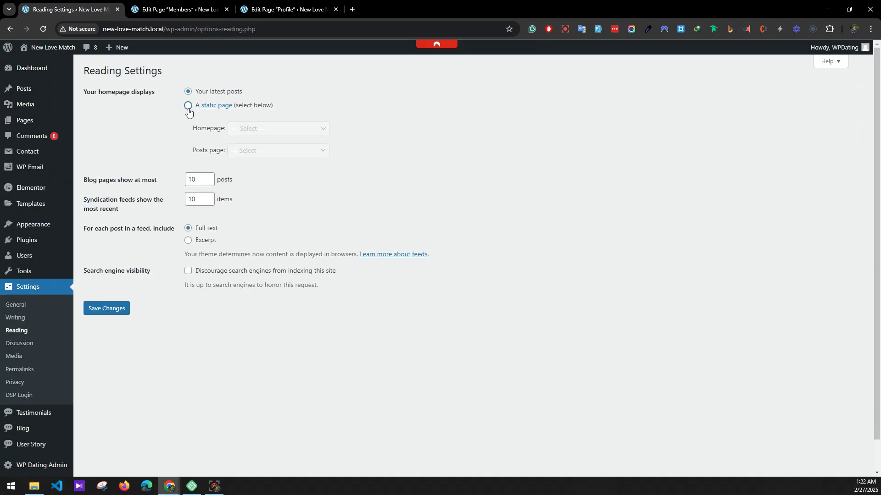
pyautogui.click(189, 106)
pyautogui.click(245, 129)
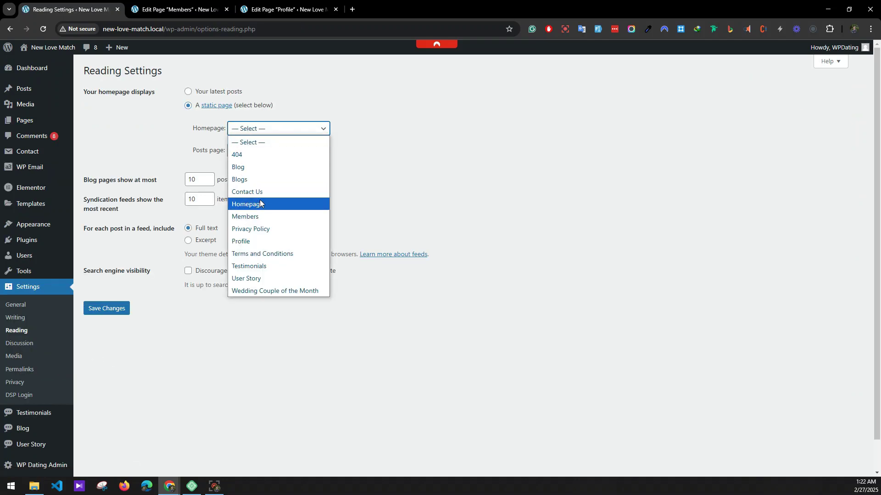
pyautogui.click(260, 204)
pyautogui.click(253, 151)
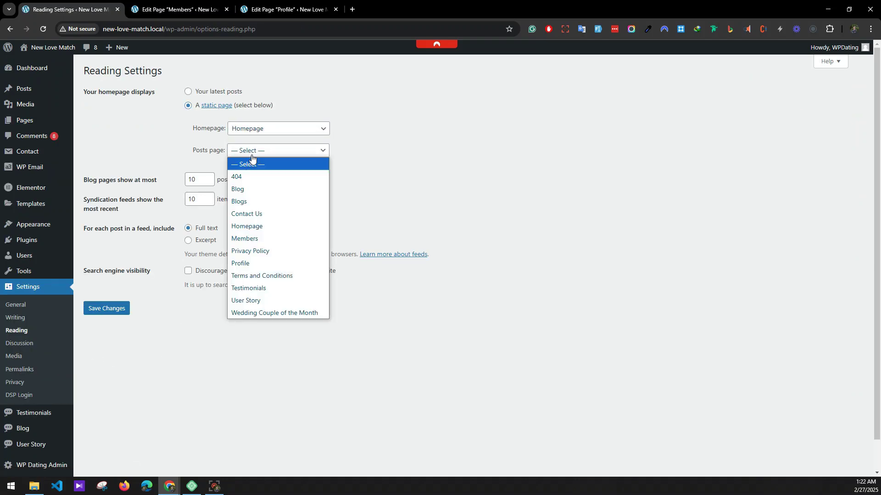
pyautogui.click(258, 190)
pyautogui.click(239, 151)
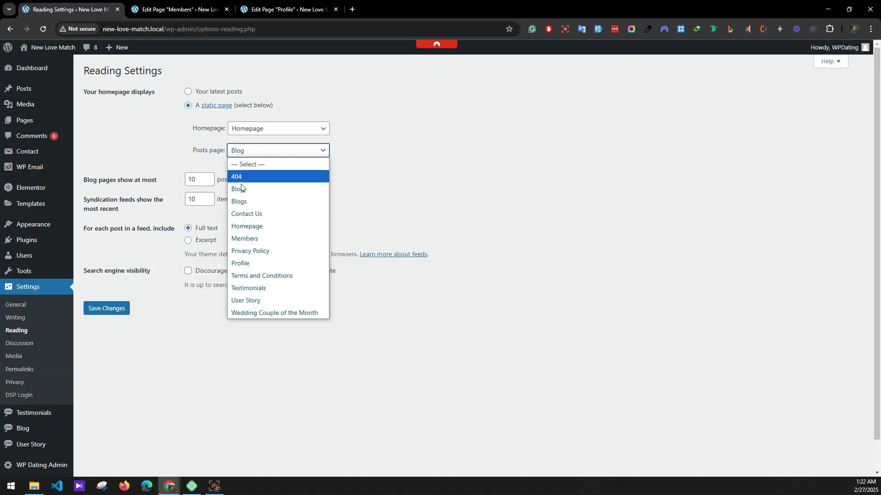
pyautogui.click(236, 186)
pyautogui.click(117, 308)
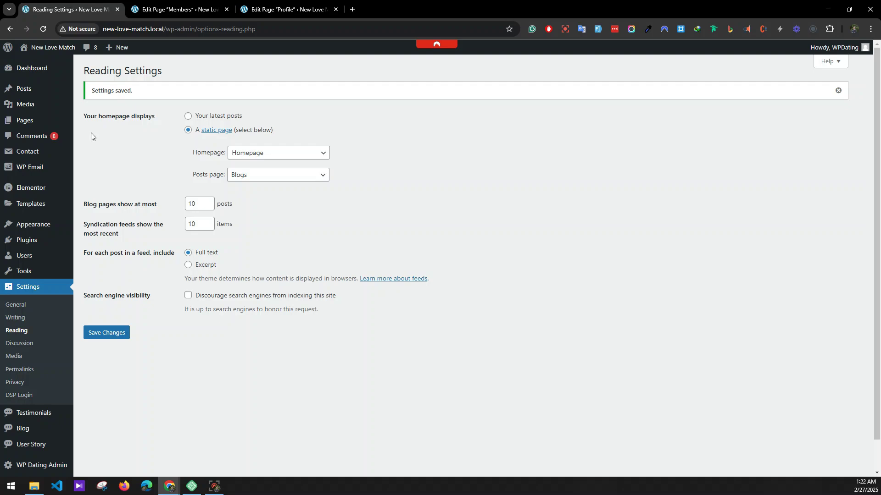
# - Set Logo.png from the Media Library as the Default Logo in Premium Options
pyautogui.moveTo(69, 224)
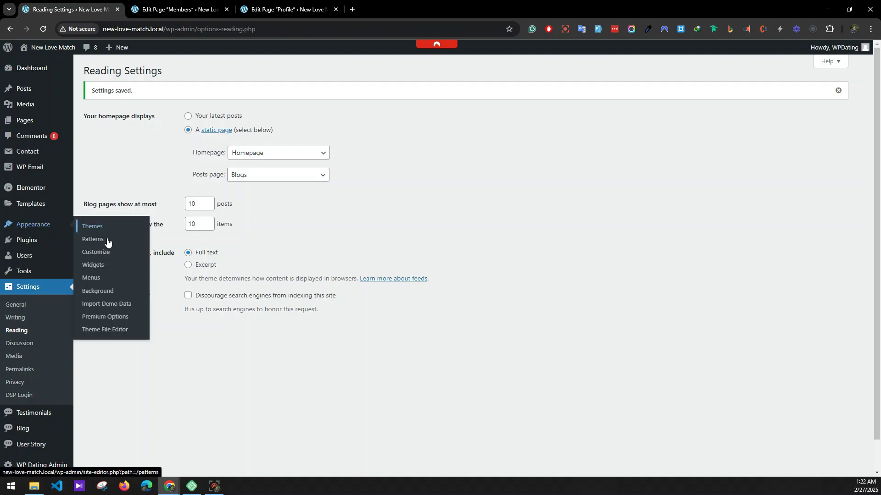
pyautogui.click(131, 318)
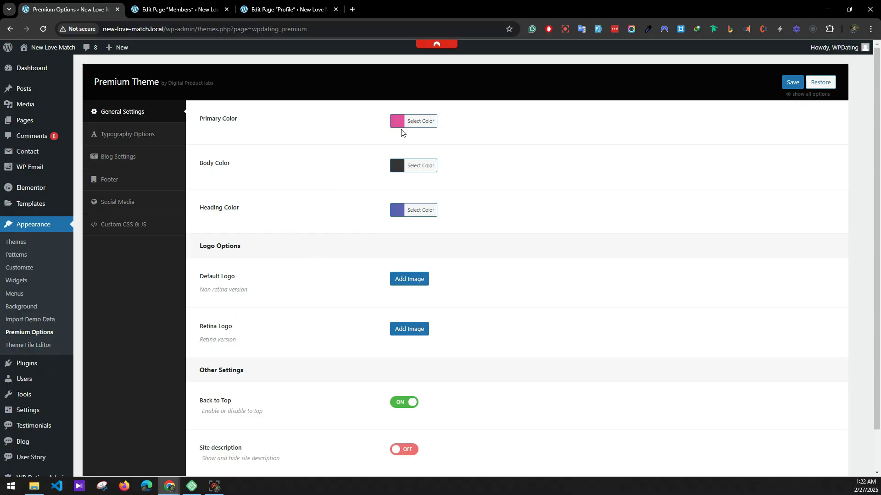
pyautogui.click(417, 282)
pyautogui.click(83, 86)
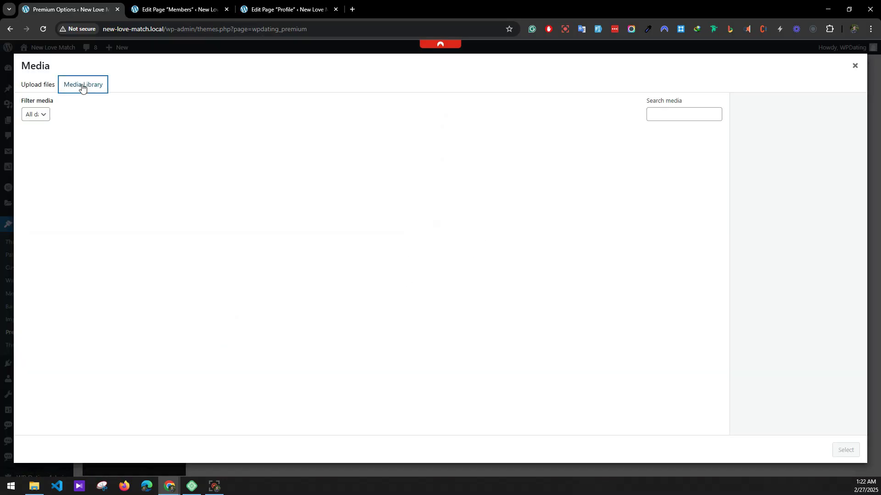
pyautogui.click(463, 235)
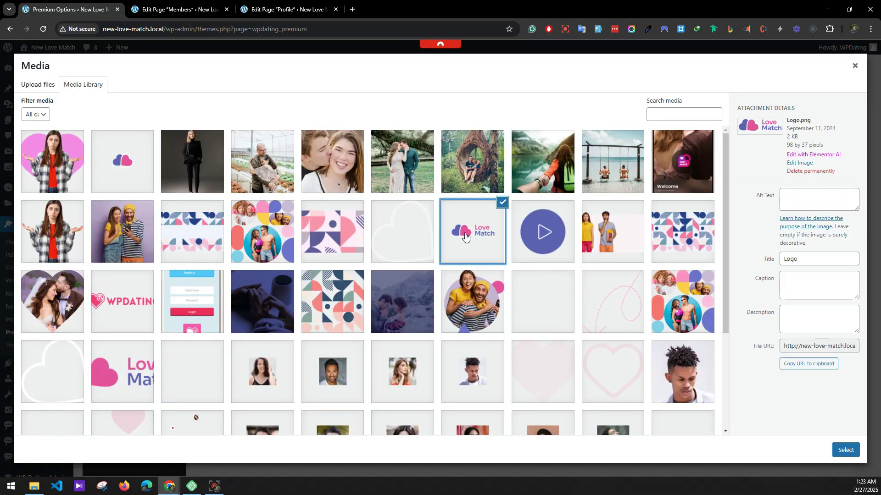
pyautogui.click(845, 450)
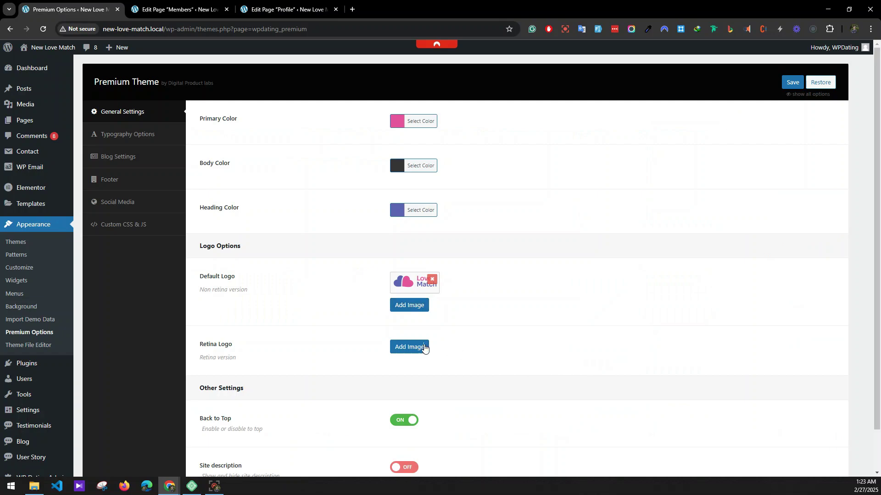
# - Set Logo.png as the Retina Logo too and save the theme options
pyautogui.click(424, 349)
pyautogui.click(463, 252)
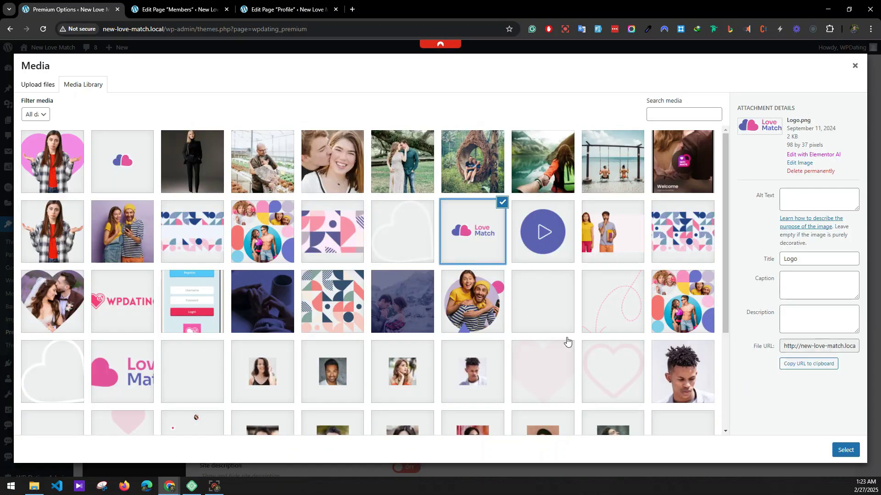
pyautogui.click(846, 449)
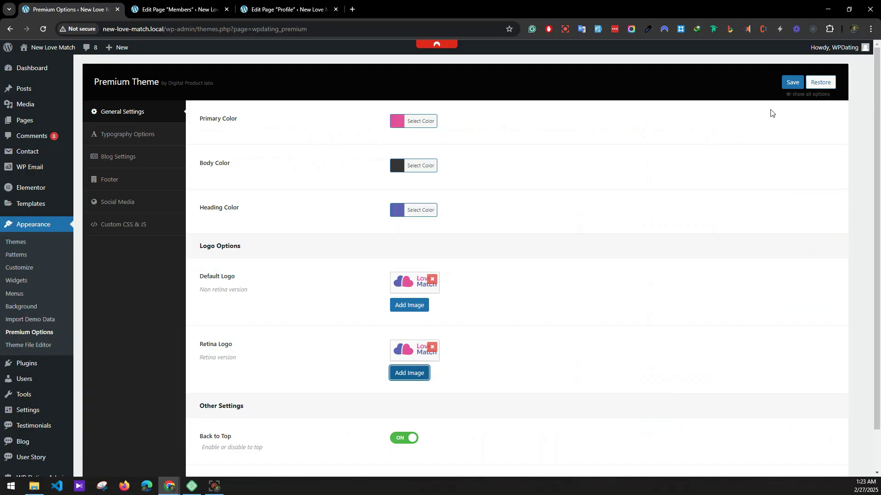
pyautogui.click(792, 83)
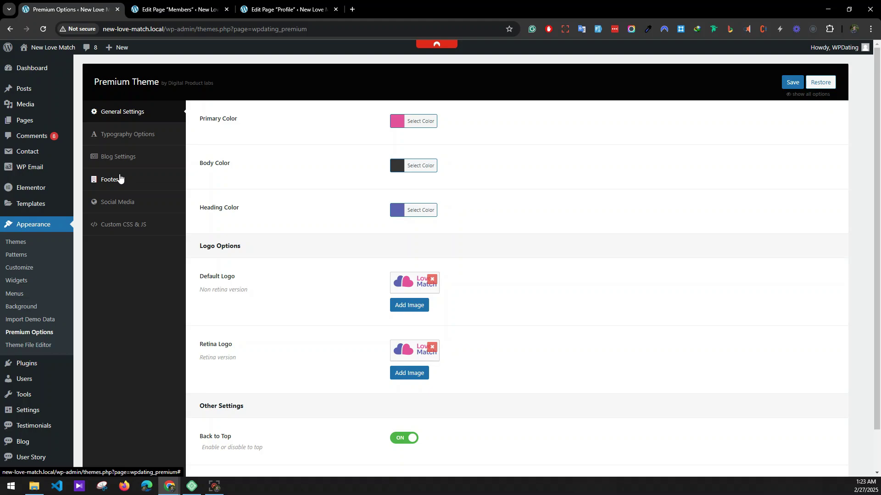
# - In the Footer settings, choose Logo.png from the Media Library as the Footer Logo and save
pyautogui.click(123, 179)
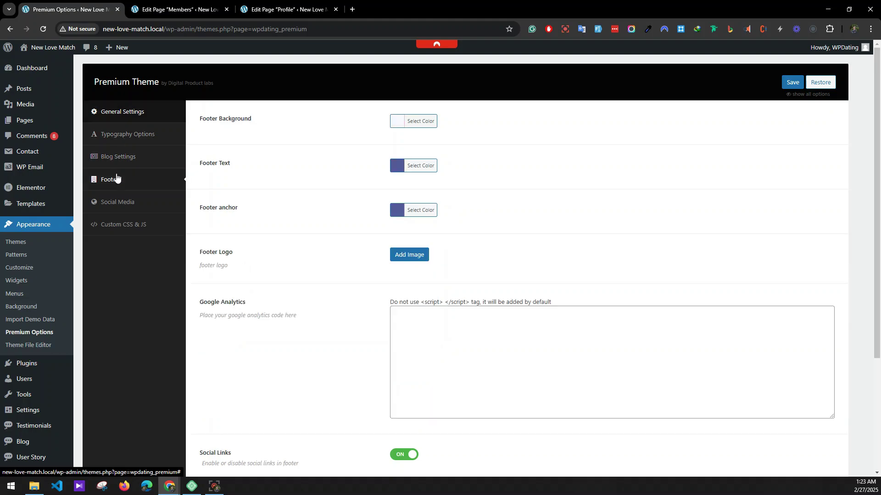
pyautogui.scroll(-4, 325, 204)
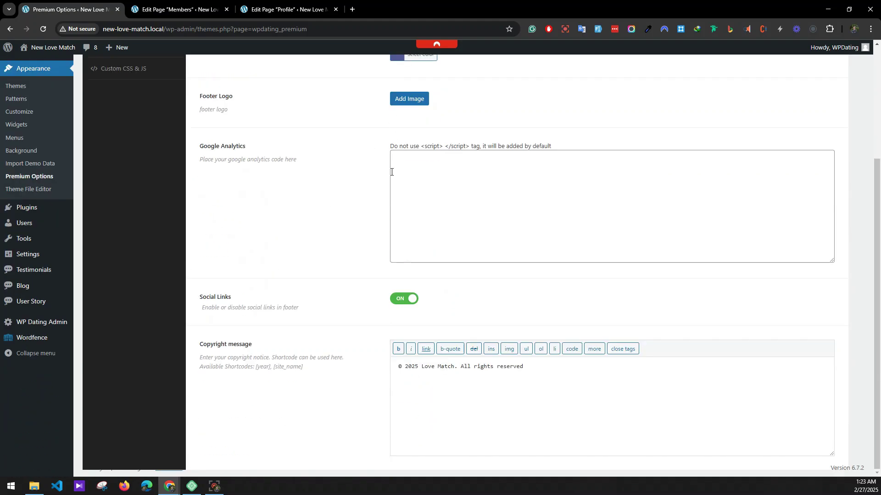
pyautogui.click(419, 94)
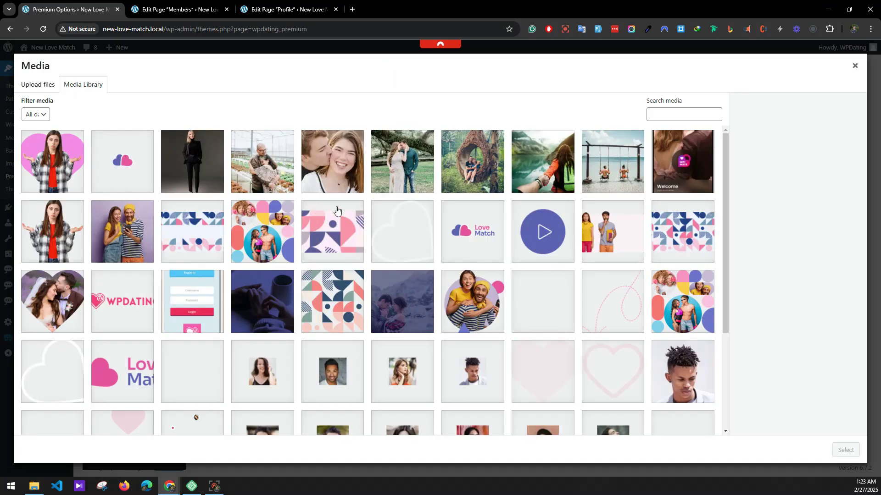
pyautogui.click(465, 244)
pyautogui.scroll(-1, 679, 357)
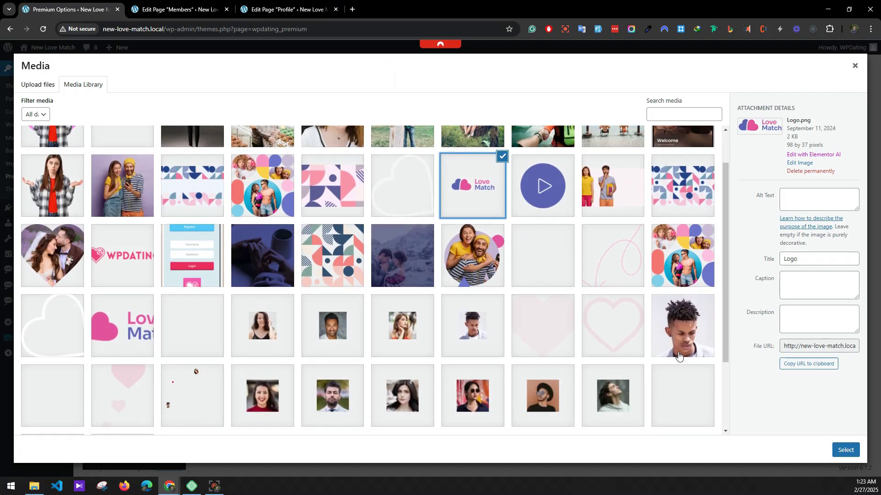
pyautogui.click(844, 450)
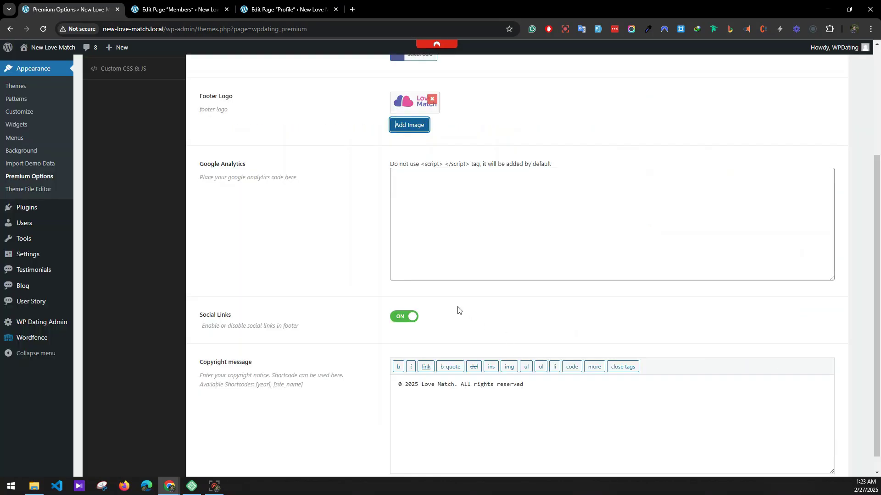
pyautogui.scroll(-1, 457, 311)
pyautogui.scroll(3, 620, 331)
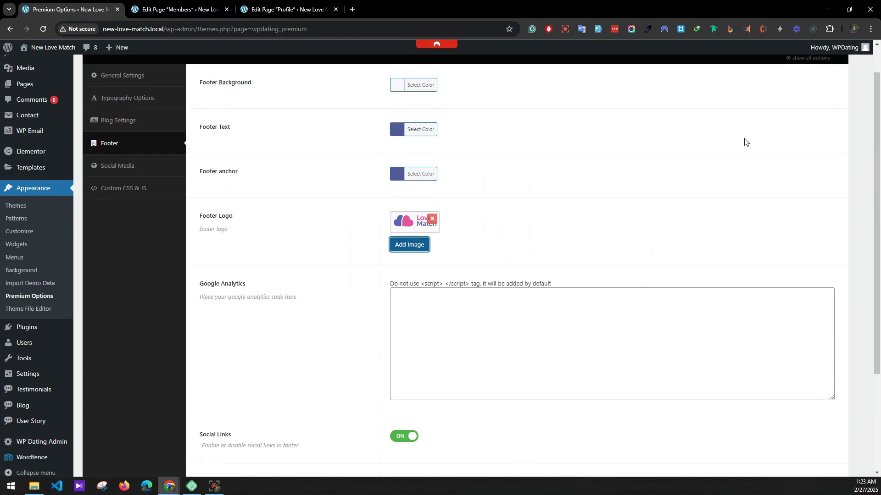
pyautogui.scroll(1, 745, 142)
pyautogui.click(782, 84)
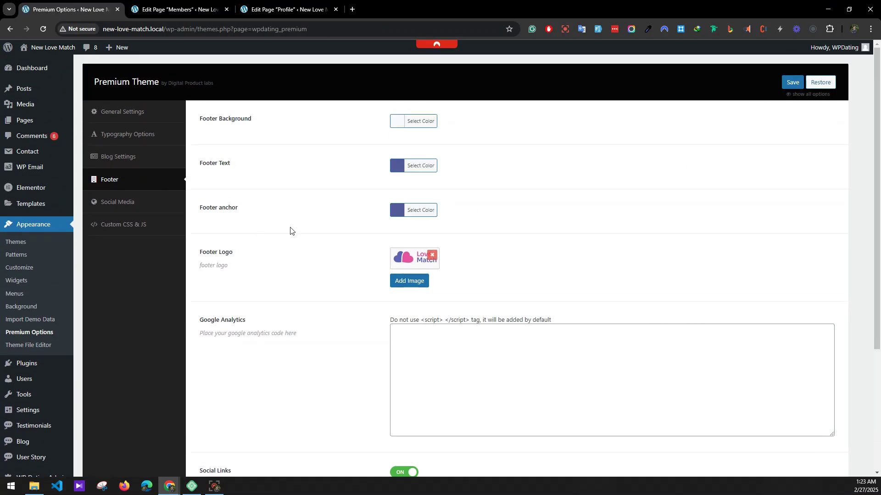
# - In Customizer Menus, tick Primary for main menu and Footer Menu for footer-bottom-menu
pyautogui.click(27, 272)
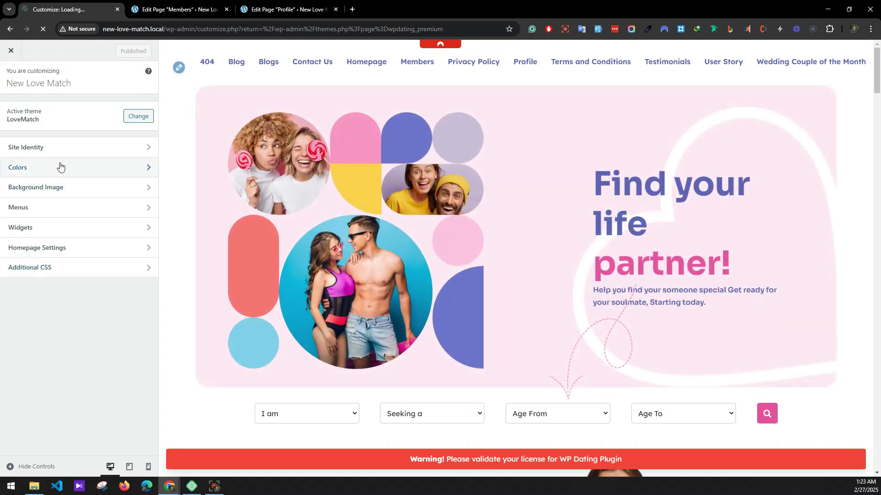
pyautogui.click(61, 207)
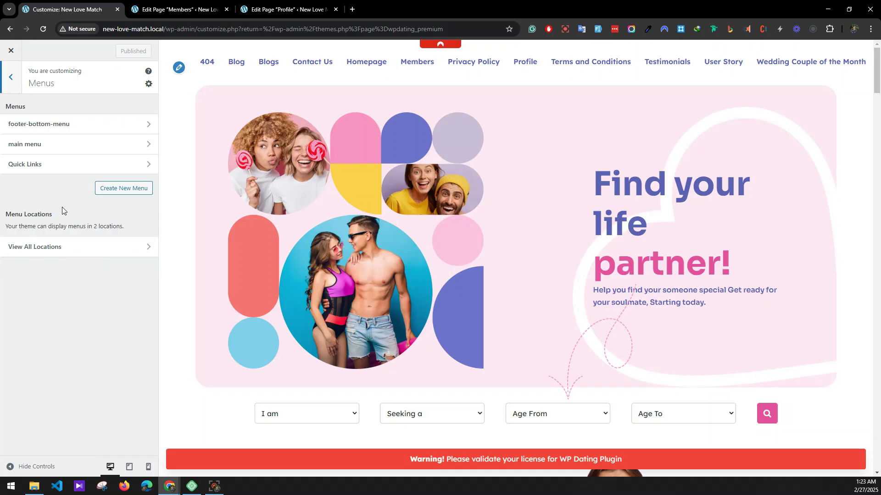
pyautogui.click(46, 143)
pyautogui.click(22, 326)
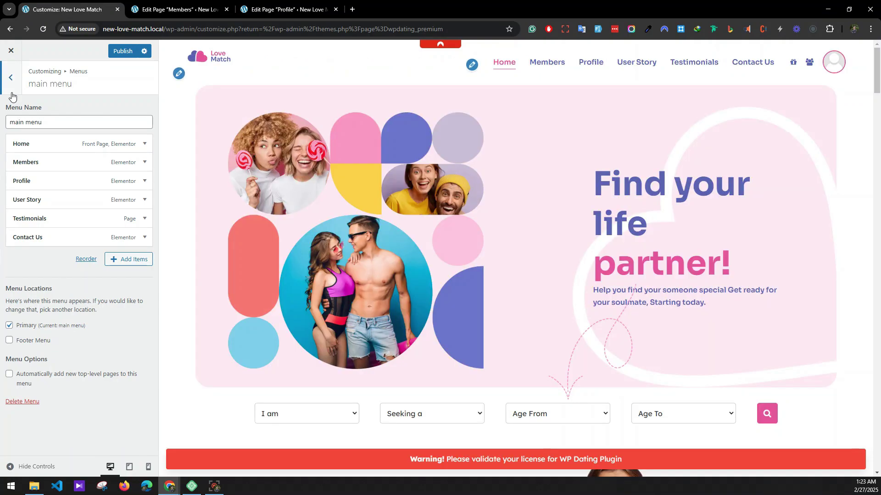
pyautogui.click(10, 77)
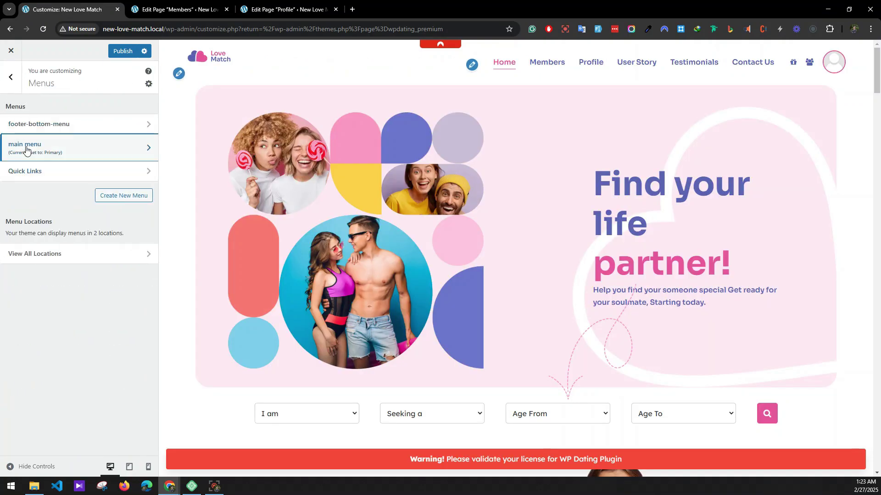
pyautogui.click(29, 125)
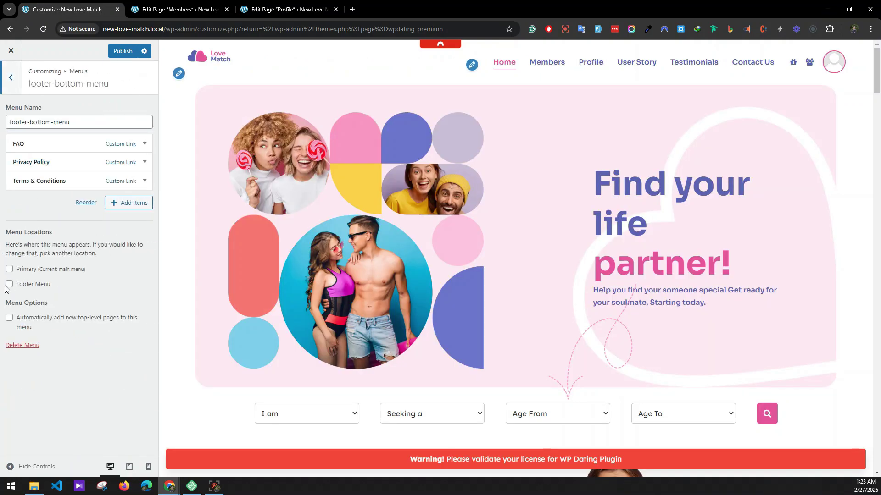
pyautogui.click(8, 284)
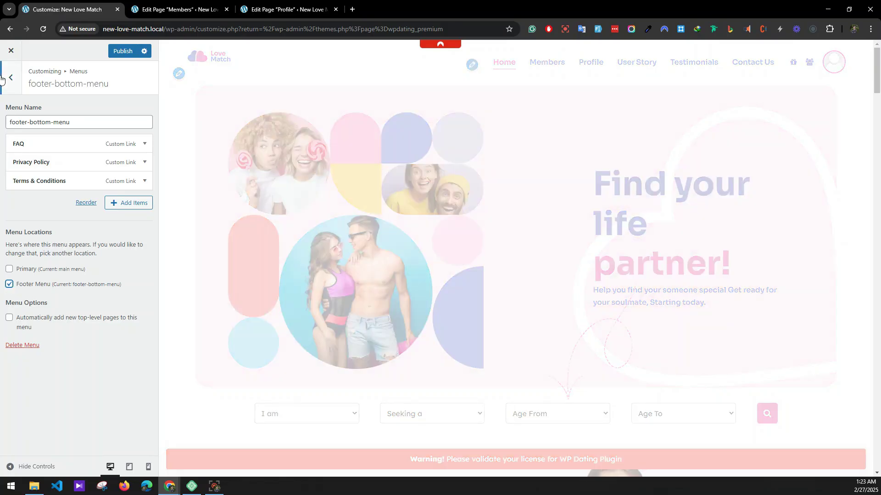
pyautogui.click(11, 78)
pyautogui.click(13, 79)
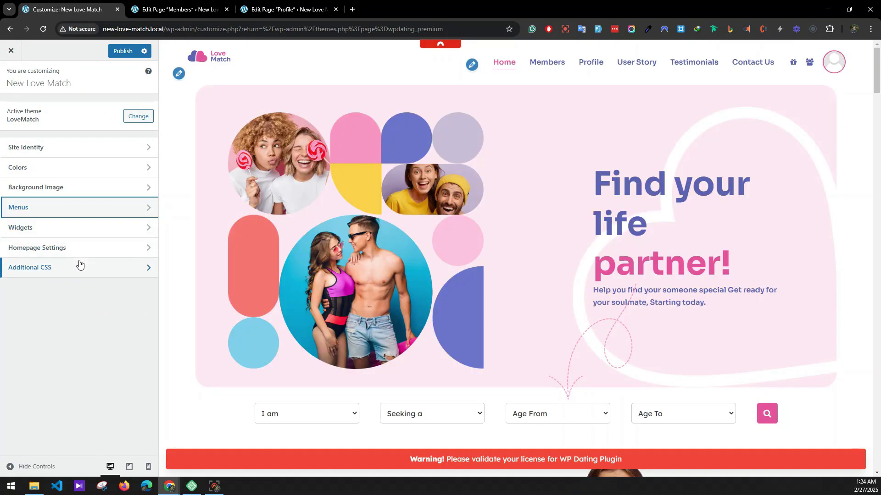
# - Set Footer Column 2's Navigation Menu widget to display the Quick Links menu
pyautogui.click(49, 229)
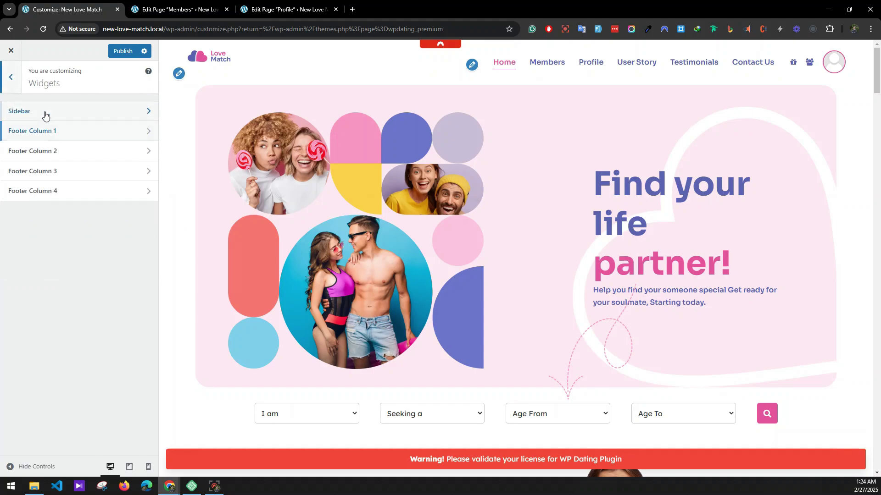
pyautogui.scroll(-20, 513, 237)
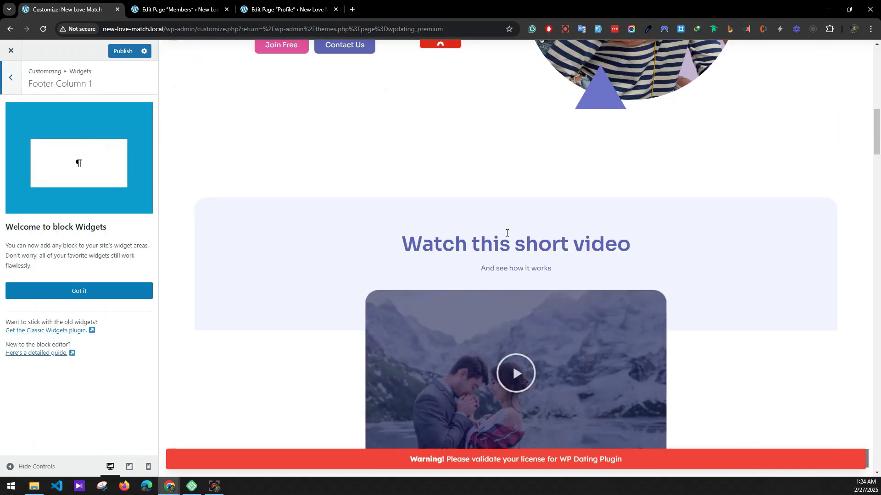
pyautogui.scroll(-15, 511, 269)
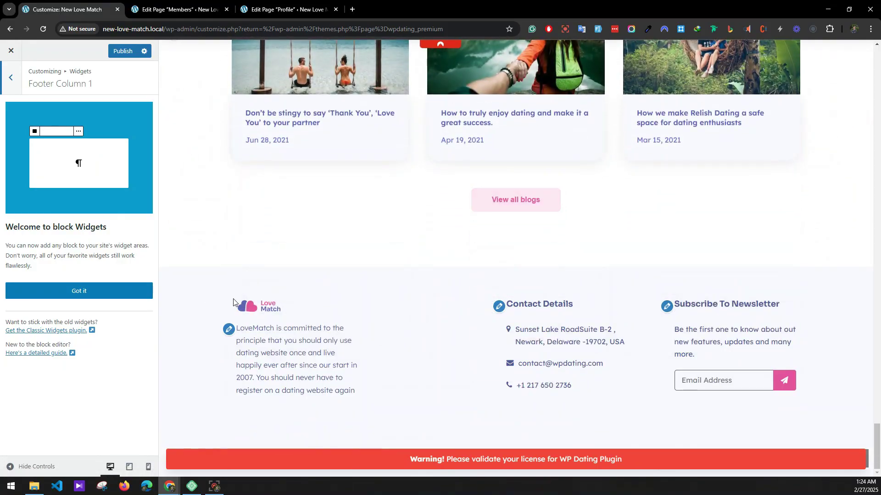
pyautogui.click(2, 87)
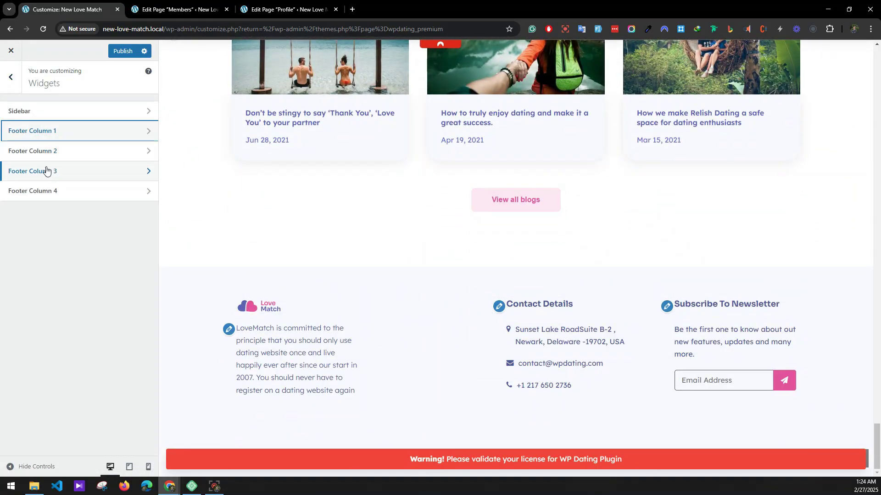
pyautogui.click(45, 151)
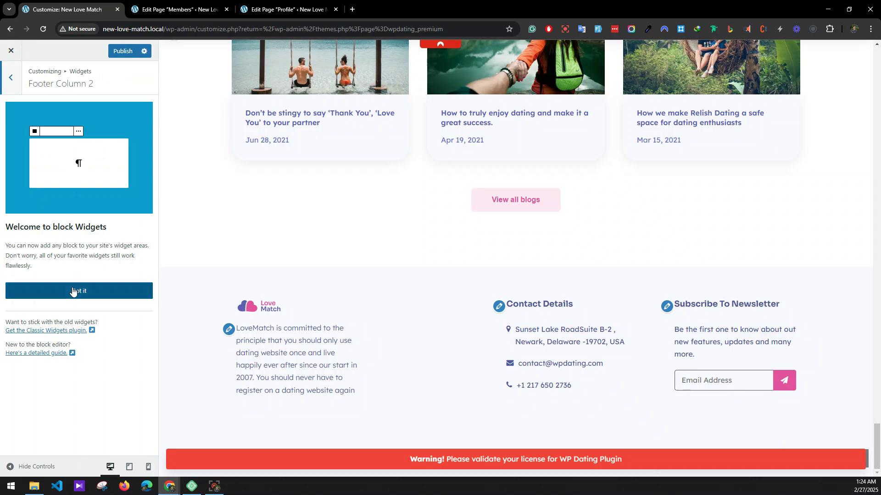
pyautogui.click(73, 290)
pyautogui.click(73, 177)
pyautogui.click(71, 236)
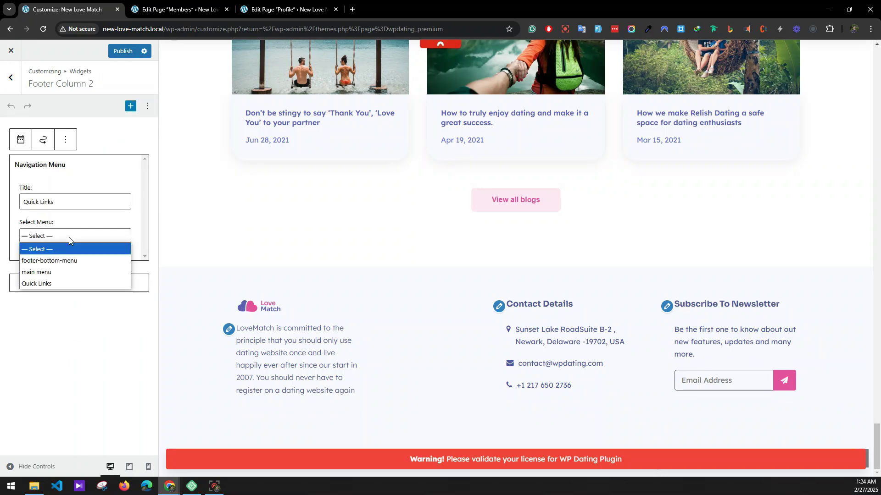
pyautogui.click(54, 281)
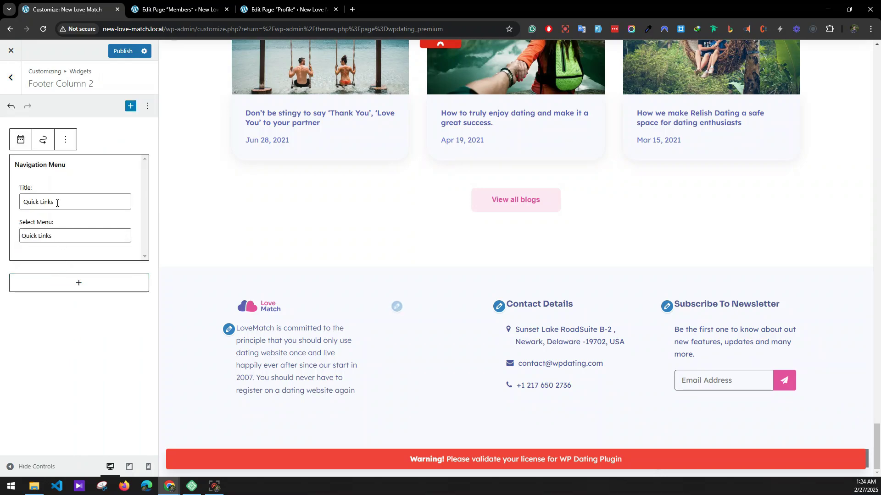
# - Delete the Search and Recent Posts blocks from the Sidebar widget area
pyautogui.click(11, 77)
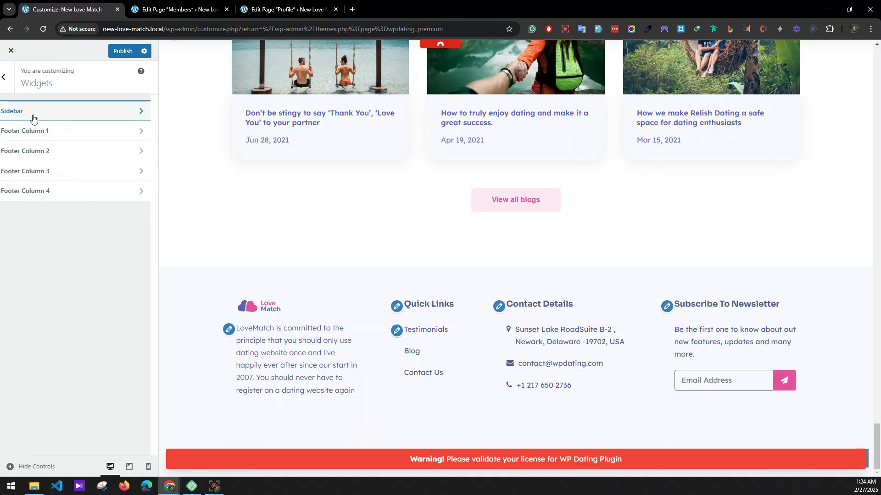
pyautogui.click(33, 118)
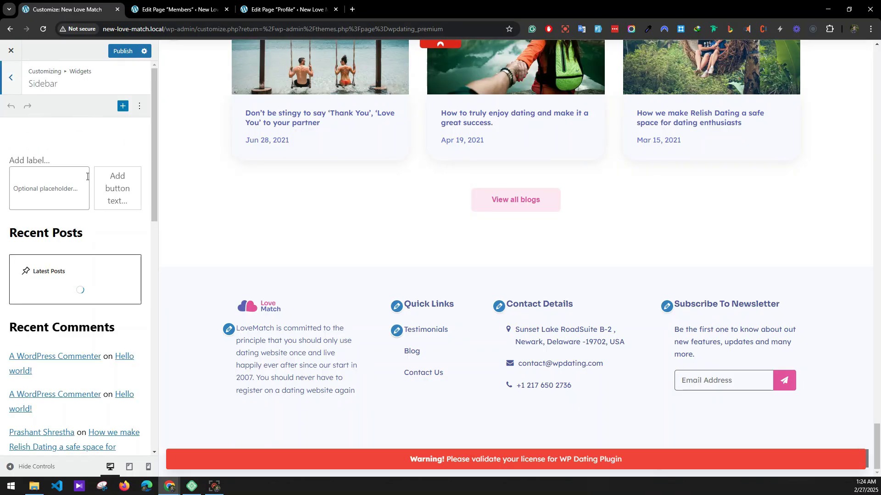
pyautogui.scroll(-8, 92, 173)
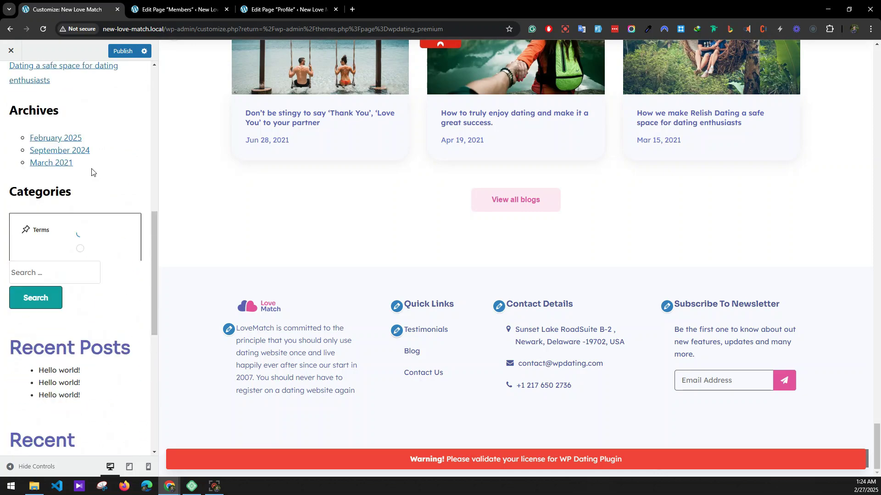
pyautogui.scroll(6, 91, 171)
pyautogui.scroll(2, 91, 171)
pyautogui.click(48, 161)
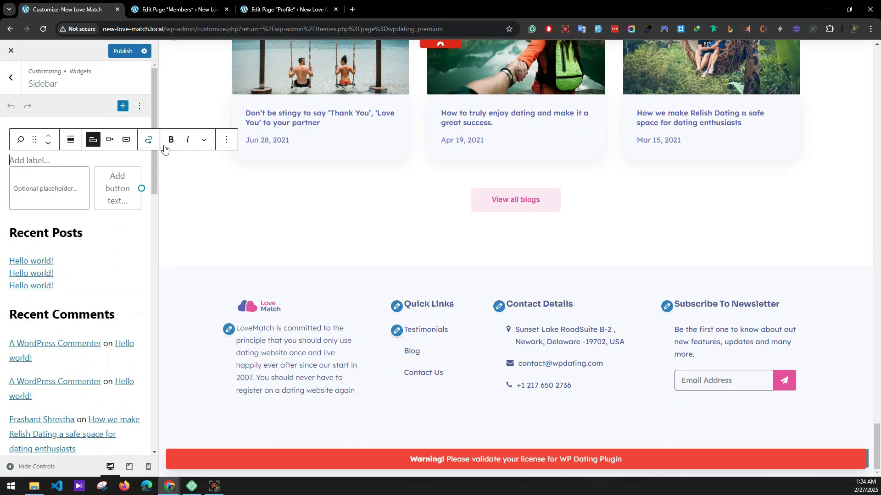
pyautogui.click(228, 145)
pyautogui.click(244, 373)
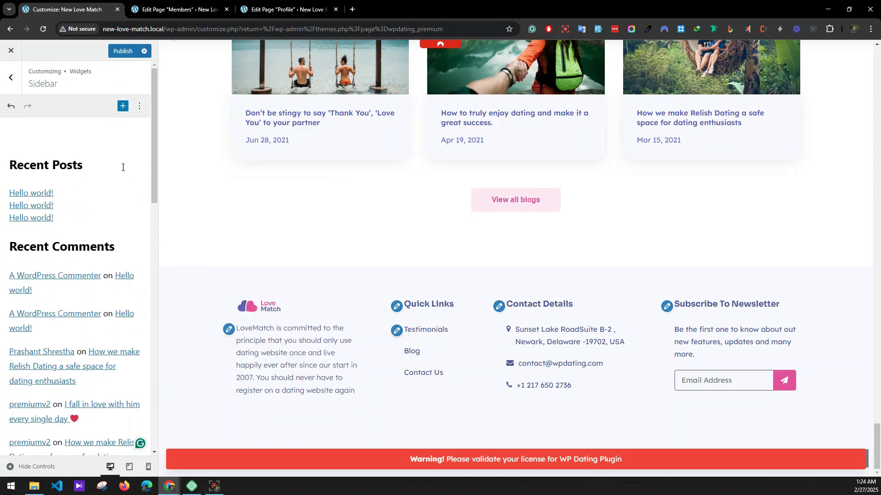
pyautogui.click(72, 162)
pyautogui.hotkey('ctrl', 'a')
pyautogui.press('BackSpace')
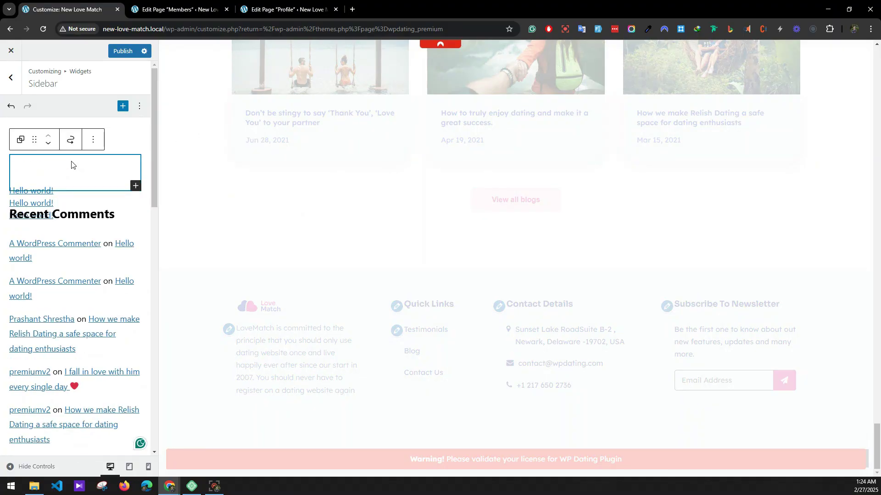
pyautogui.press('BackSpace')
pyautogui.press('Delete')
# - Delete the Recent Comments, Archives and Categories blocks from the Sidebar as well
pyautogui.click(72, 162)
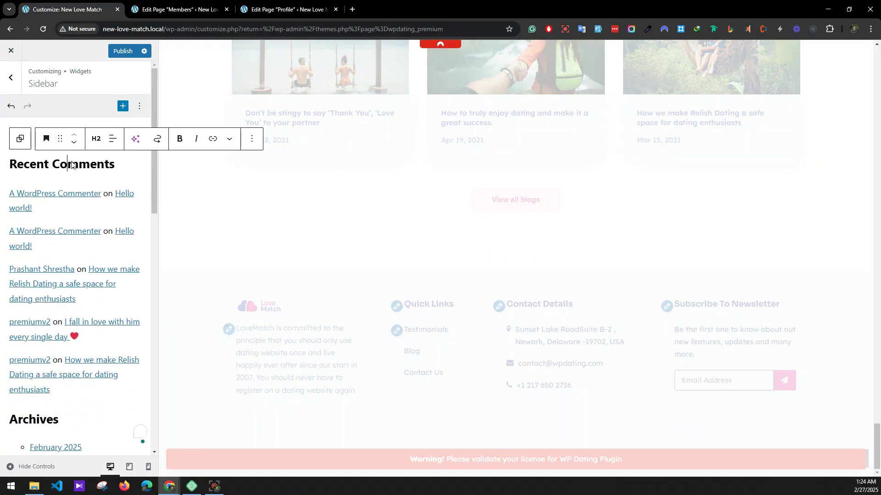
pyautogui.hotkey('shift', 'alt', 'z')
pyautogui.click(53, 156)
pyautogui.hotkey('ctrl', 'a')
pyautogui.press('BackSpace')
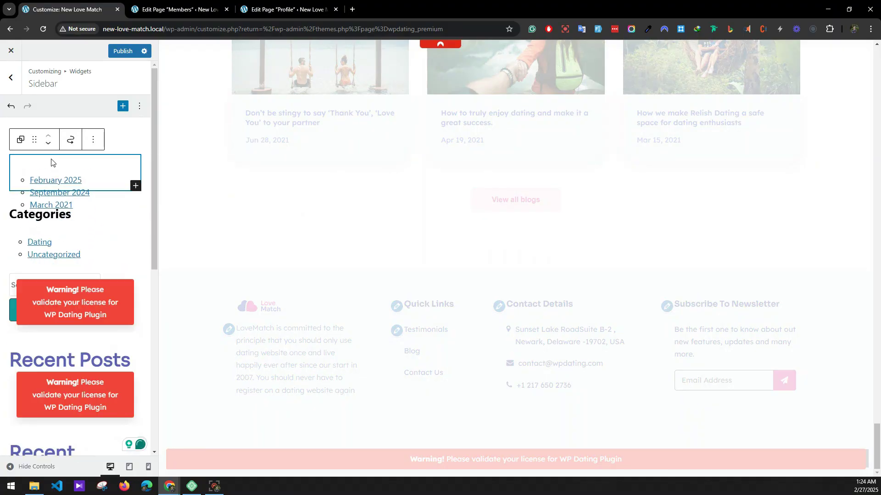
pyautogui.press('Delete')
pyautogui.click(52, 164)
pyautogui.hotkey('ctrl', 'a')
pyautogui.press('BackSpace')
pyautogui.press('BackSpace')
pyautogui.press('Delete')
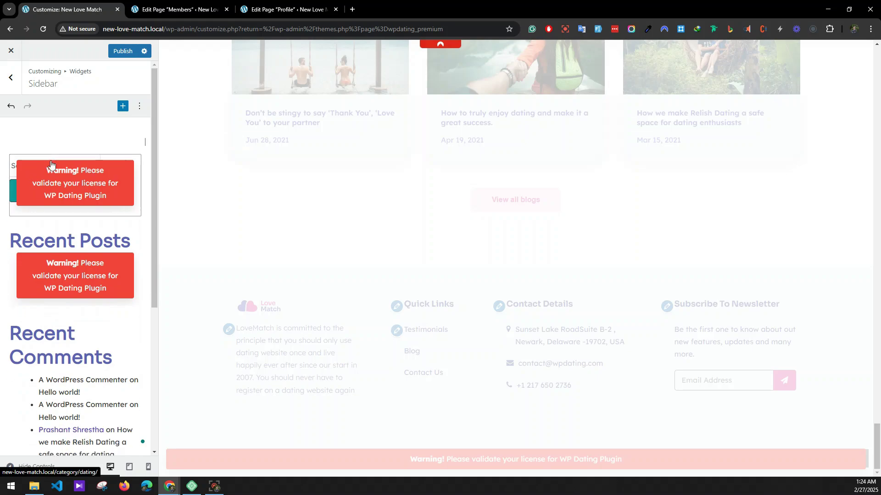
pyautogui.scroll(-5, 61, 165)
pyautogui.scroll(5, 59, 171)
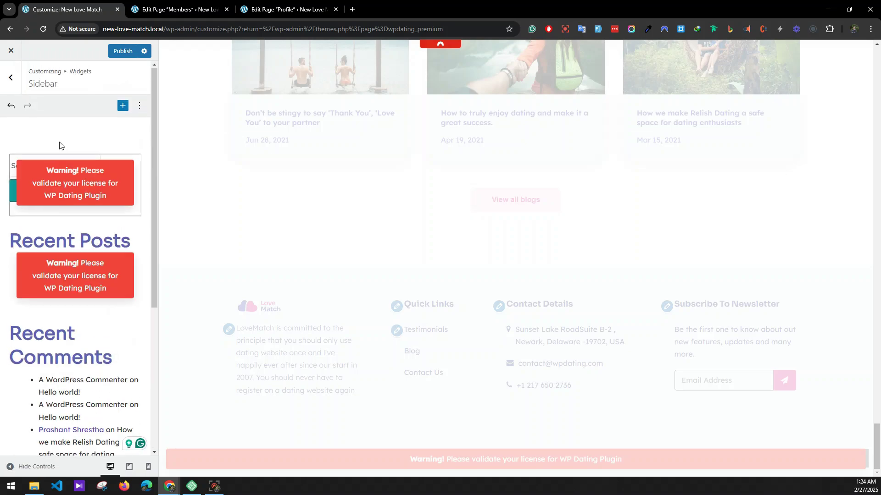
pyautogui.click(11, 77)
pyautogui.click(11, 77)
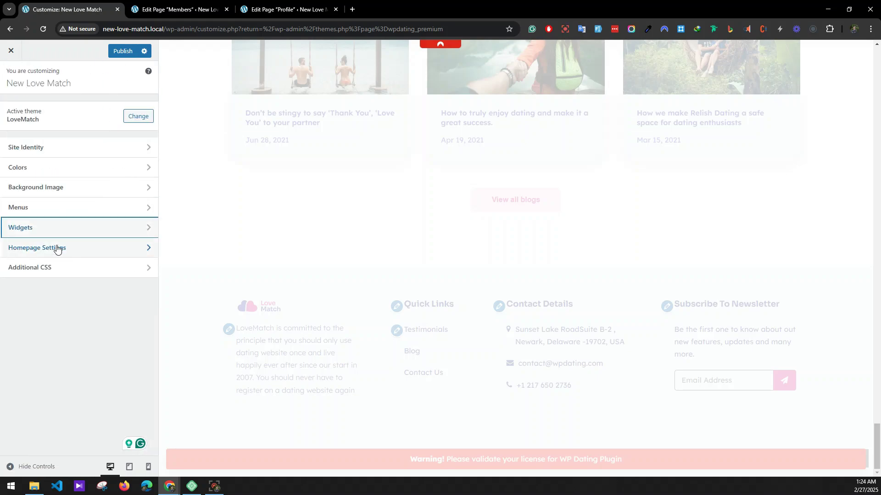
# - Check the empty Additional CSS section, scroll the preview to the top, and close the Customizer
pyautogui.click(55, 268)
pyautogui.click(136, 247)
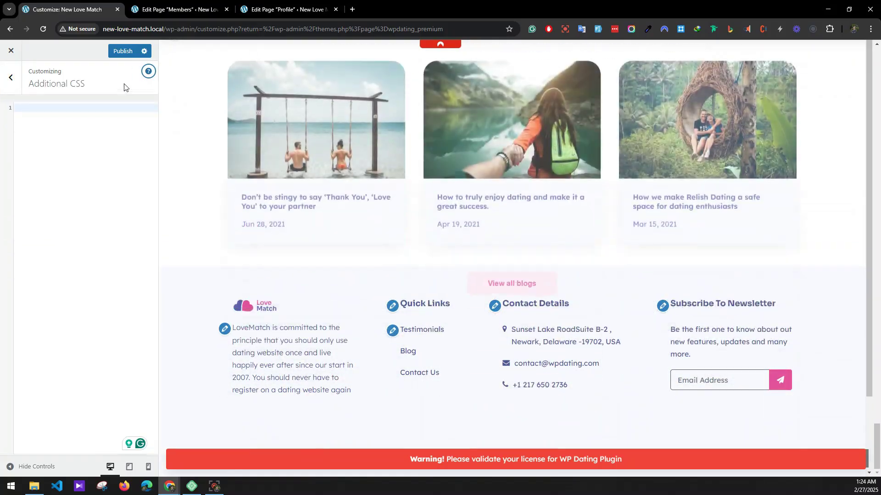
pyautogui.click(11, 78)
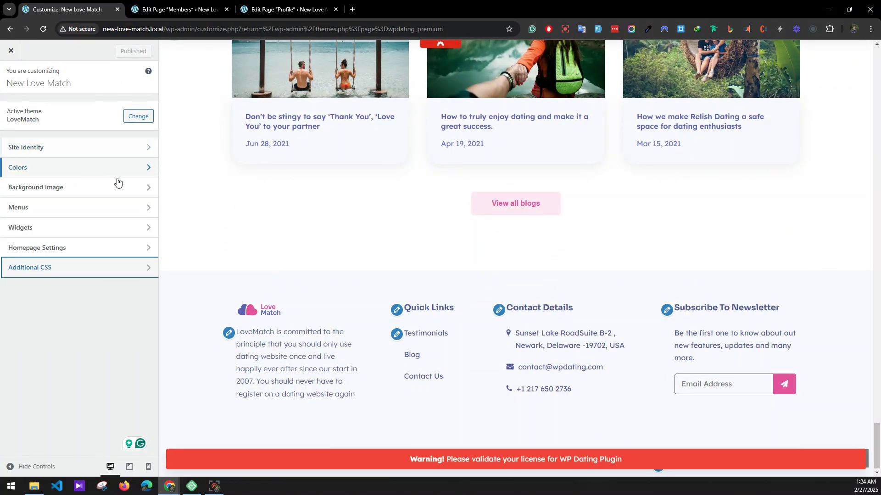
pyautogui.scroll(15, 270, 205)
pyautogui.scroll(15, 265, 207)
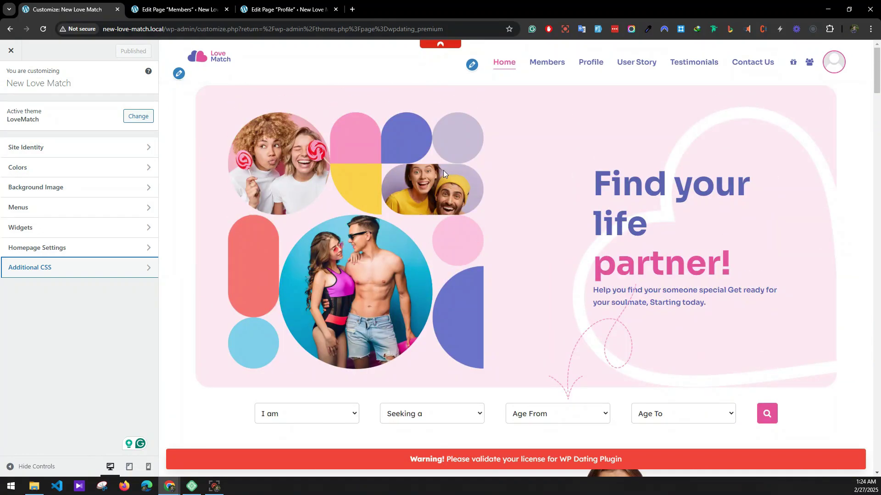
pyautogui.click(11, 51)
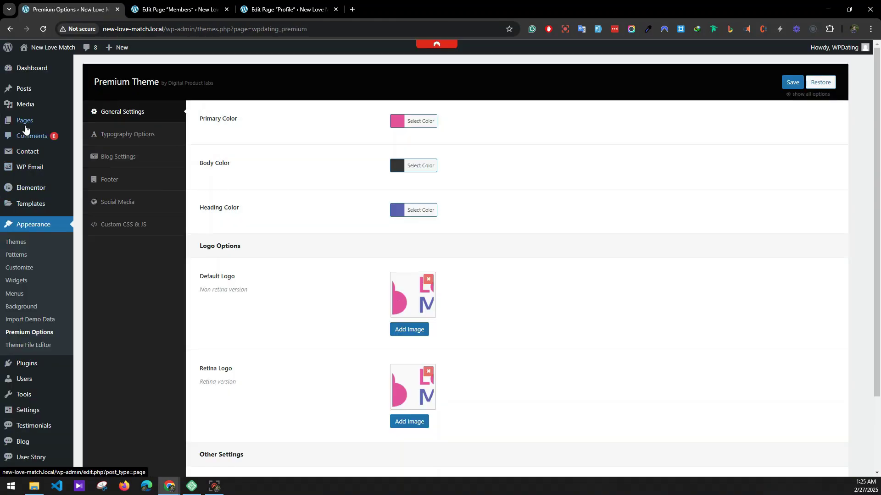
# - From All Pages, open 404 and Homepage in Elementor tabs, closing the Members and Profile tabs
pyautogui.click(26, 130)
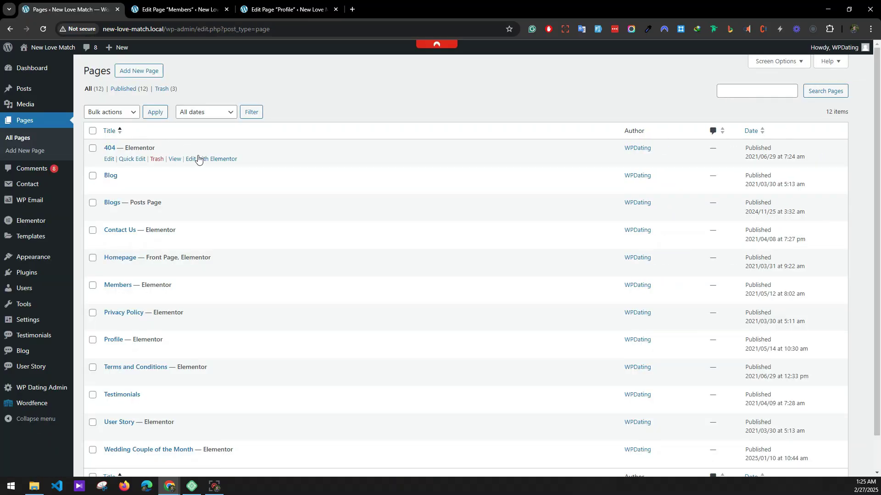
pyautogui.middleClick(221, 159)
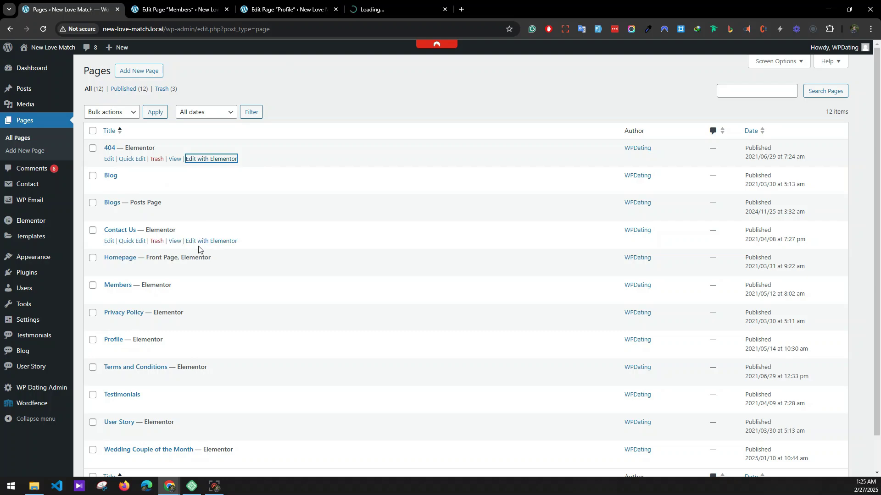
pyautogui.scroll(-1, 199, 247)
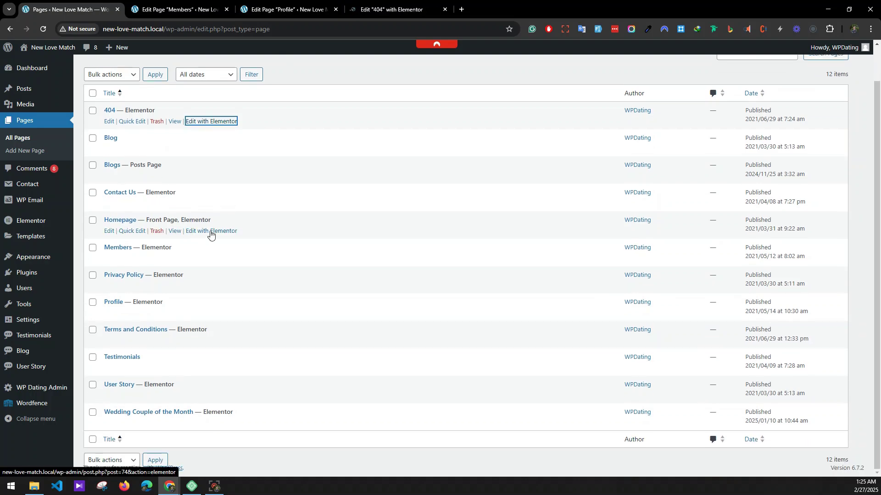
pyautogui.rightClick(190, 234)
pyautogui.click(211, 242)
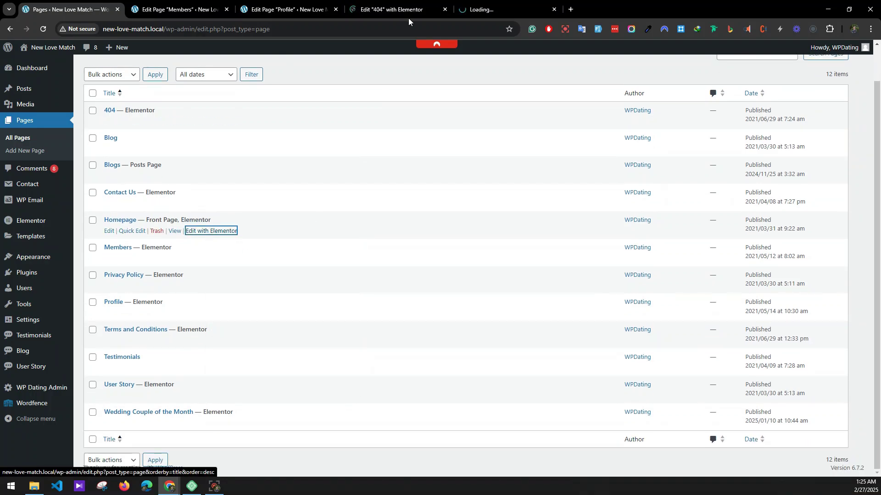
pyautogui.click(226, 9)
pyautogui.click(226, 9)
pyautogui.click(192, 2)
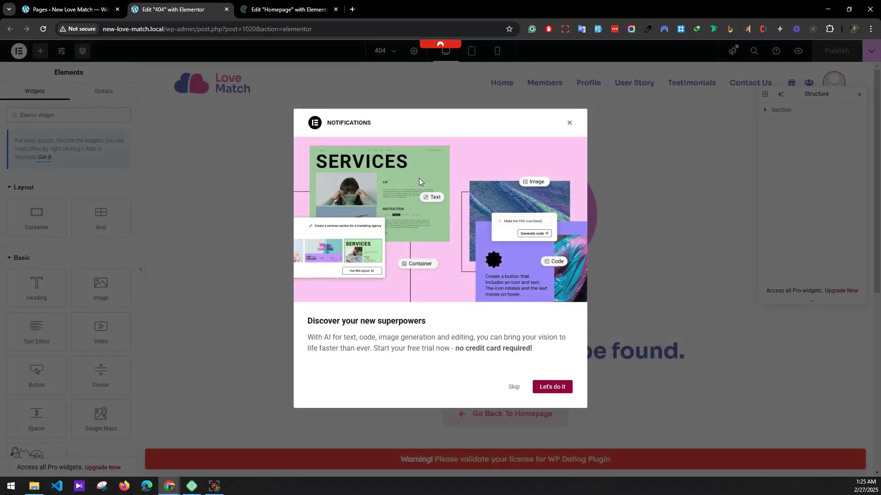
pyautogui.click(574, 125)
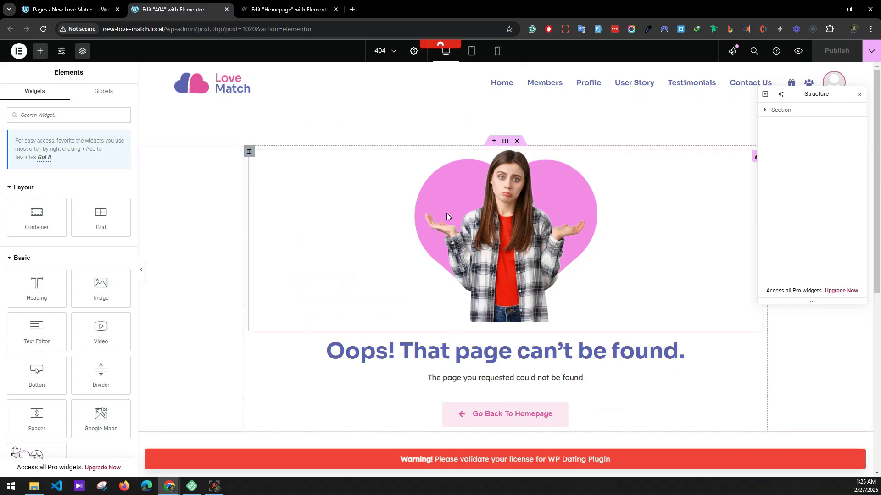
pyautogui.click(468, 409)
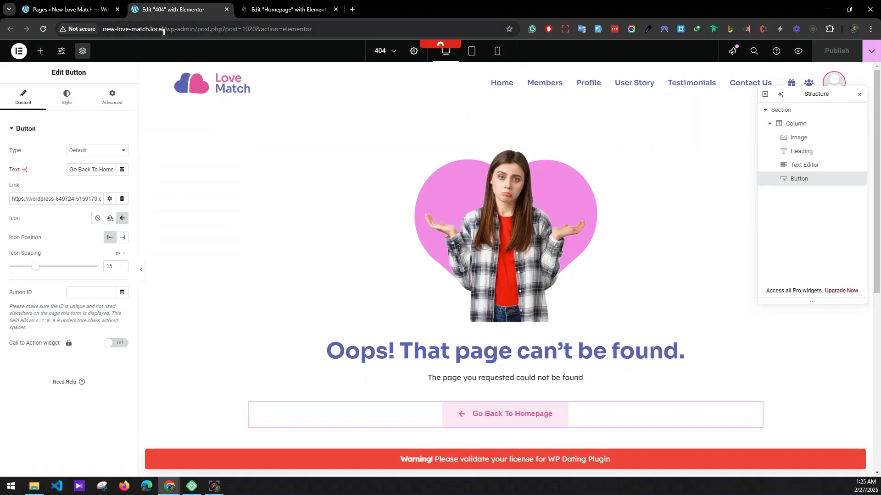
pyautogui.moveTo(166, 29); pyautogui.dragTo(22, 30)
pyautogui.hotkey('ctrl', 'c')
pyautogui.click(46, 198)
pyautogui.hotkey('ctrl', 'a')
pyautogui.hotkey('ctrl', 'v')
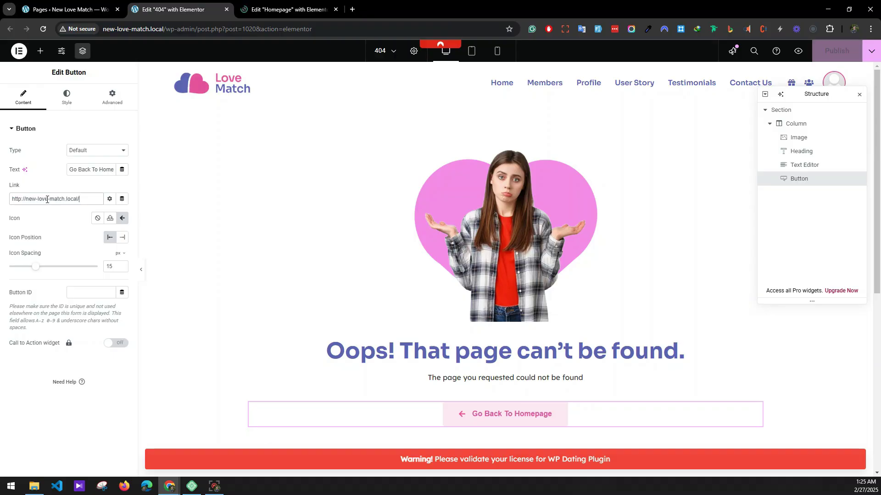
pyautogui.click(821, 54)
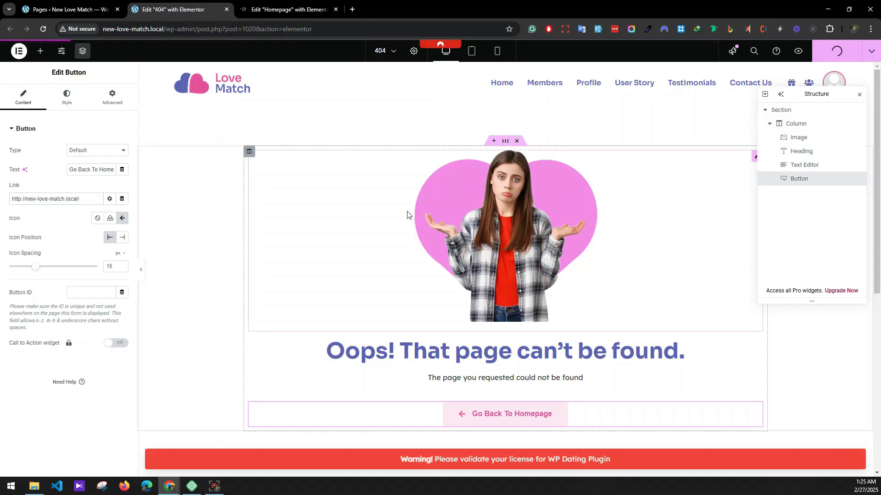
pyautogui.click(227, 9)
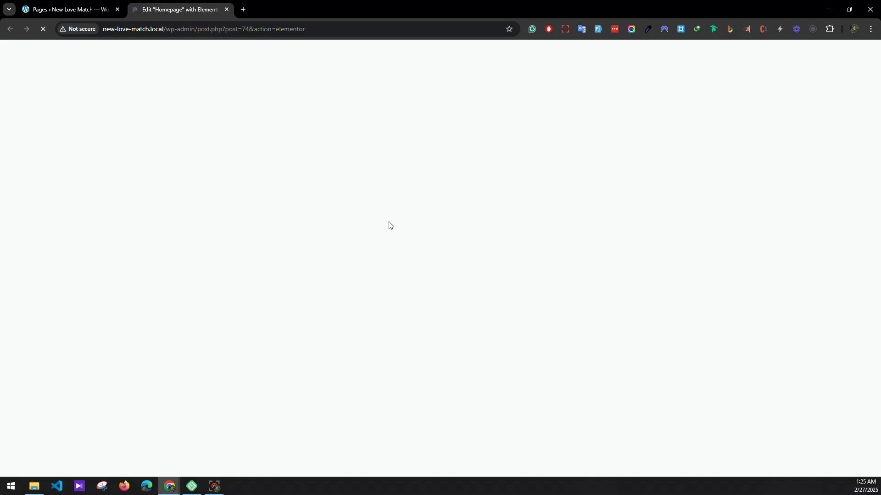
# - Point the Join Free button's link at the local members address
pyautogui.scroll(-3, 459, 215)
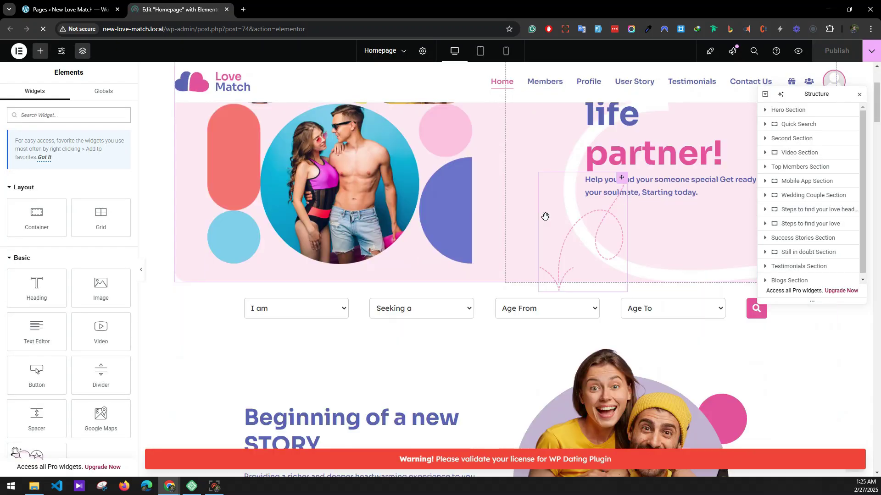
pyautogui.scroll(-6, 477, 215)
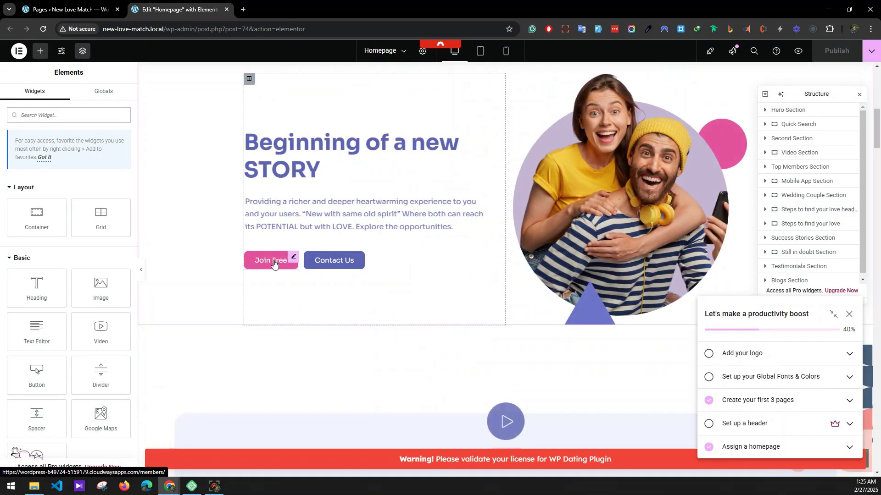
pyautogui.click(273, 265)
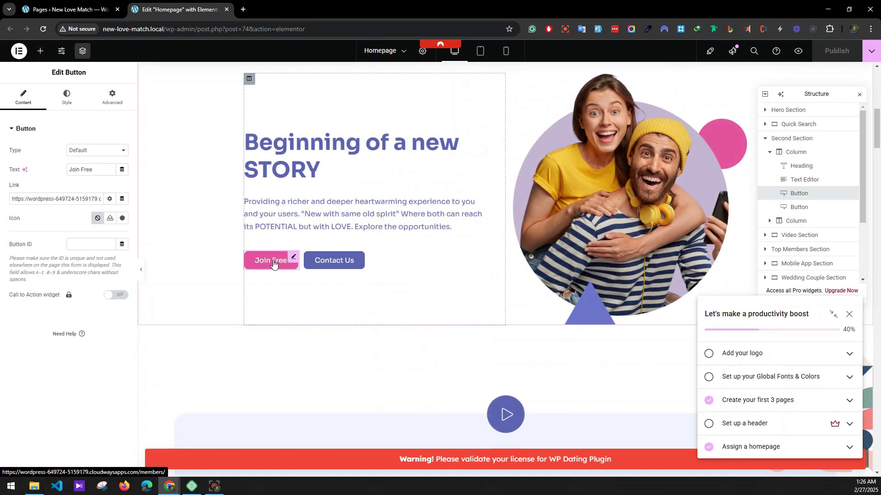
pyautogui.click(849, 314)
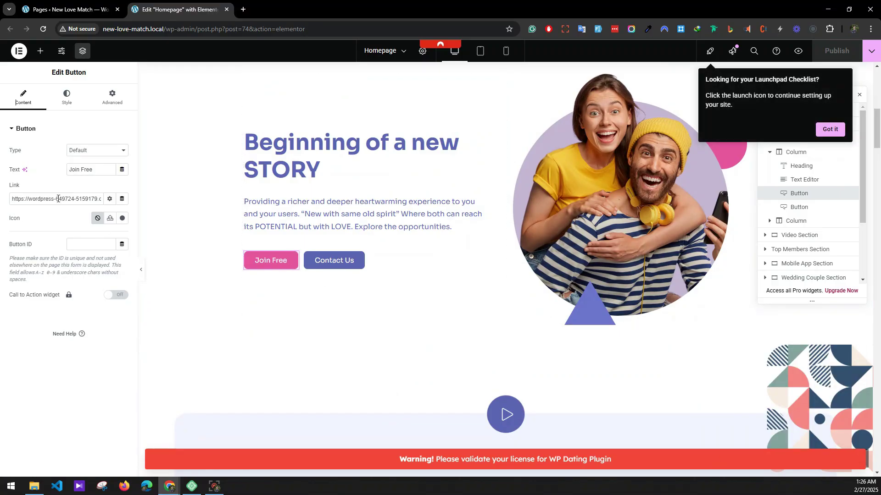
pyautogui.hotkey('ctrl', 'a')
pyautogui.write('http://new-love-match.local/members')
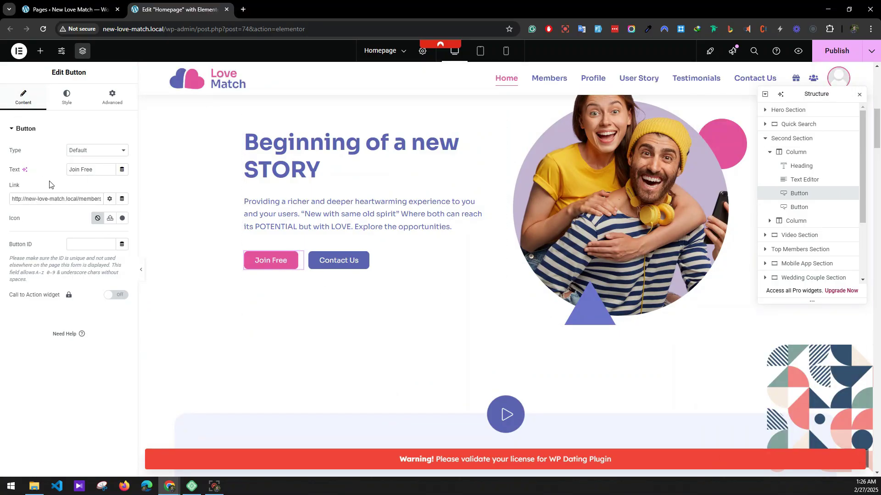
# - Check the View all members link and repoint the Our Love Story button to the local members address
pyautogui.scroll(-8, 514, 282)
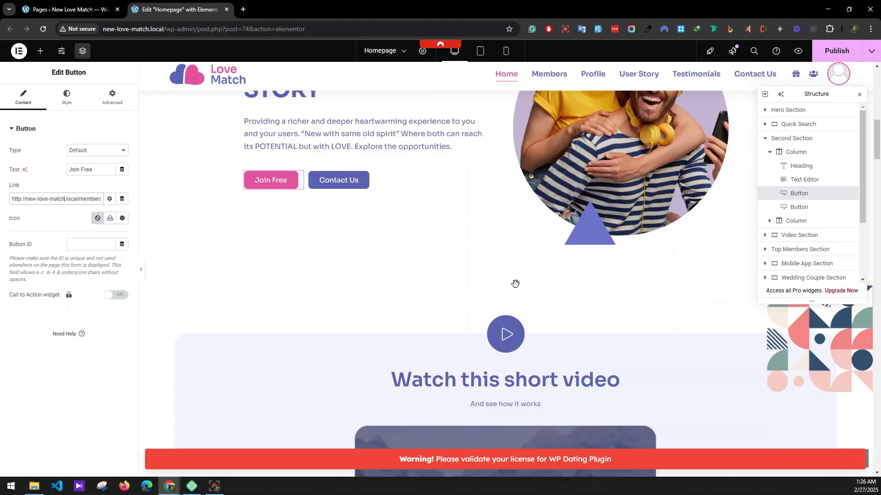
pyautogui.scroll(-5, 445, 265)
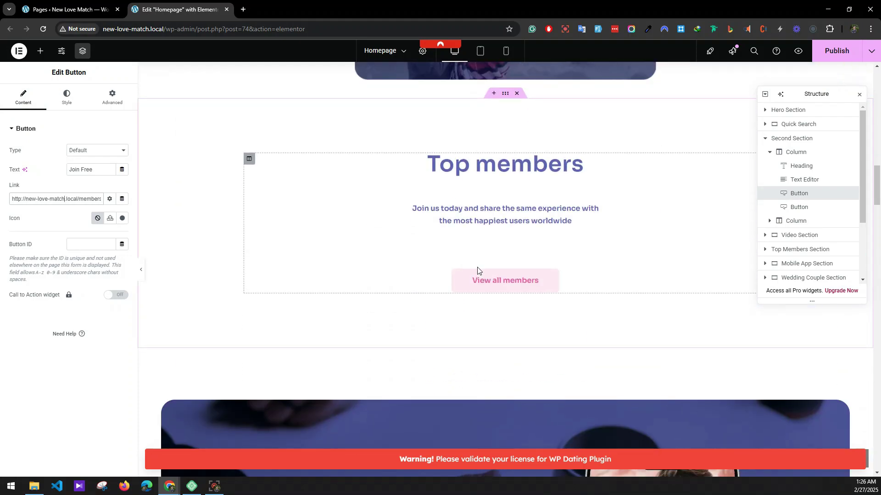
pyautogui.click(498, 281)
pyautogui.tripleClick(71, 201)
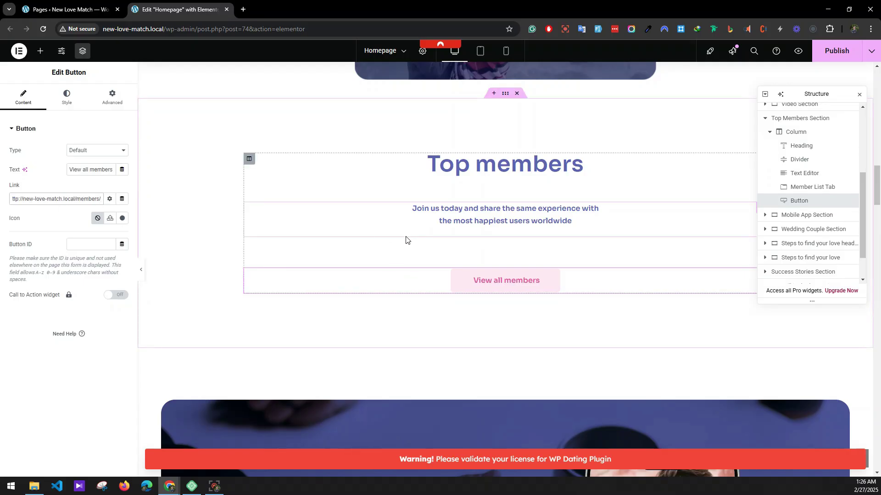
pyautogui.scroll(-15, 397, 227)
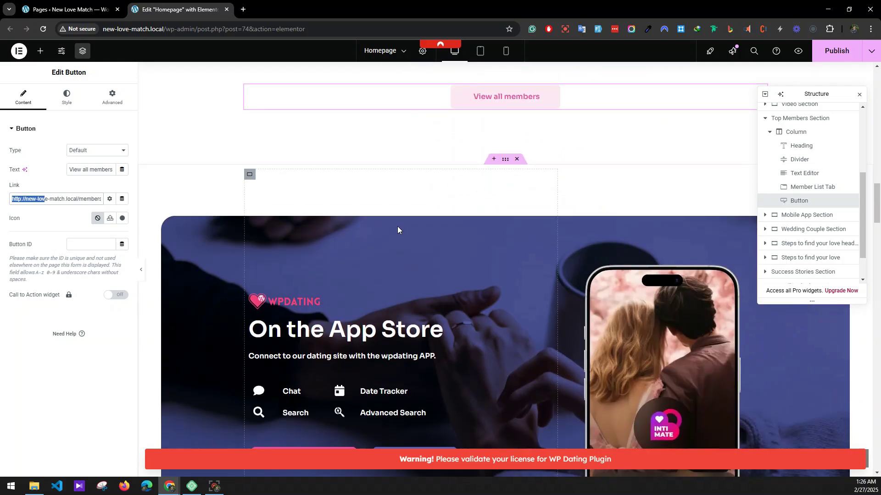
pyautogui.scroll(-3, 453, 231)
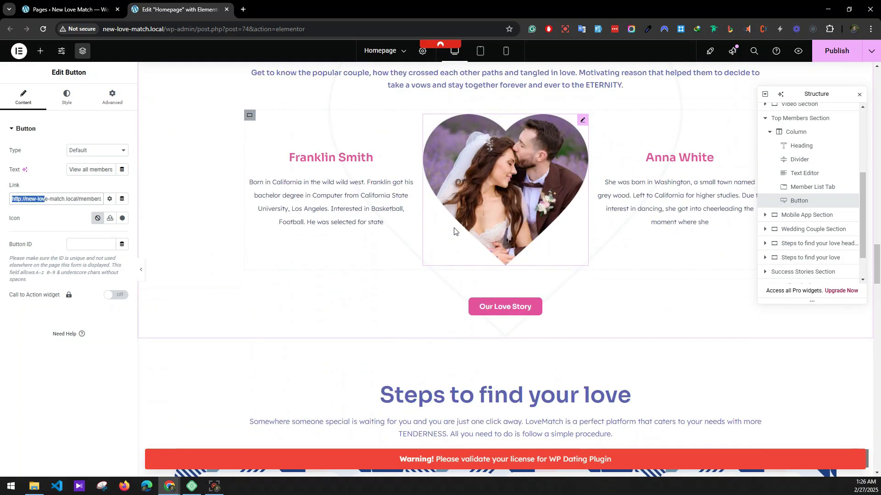
pyautogui.click(489, 307)
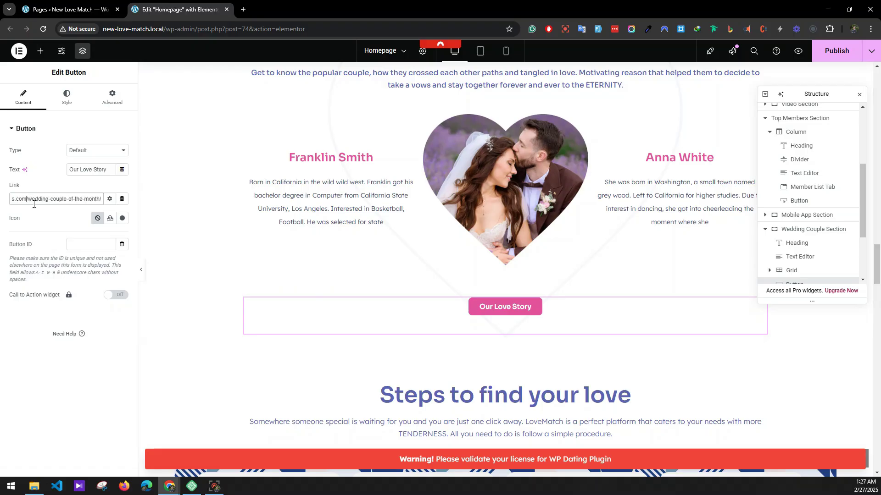
pyautogui.hotkey('ctrl', 'a')
pyautogui.write('http://new-love-match.local/members/')
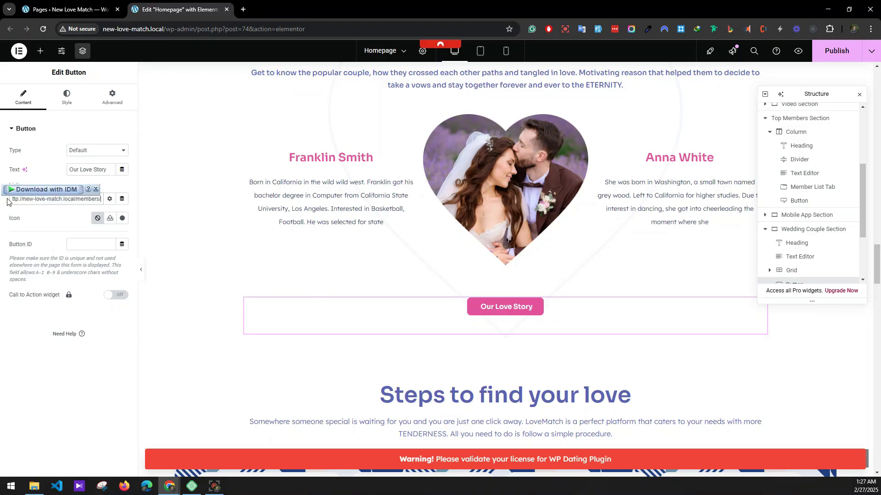
# - Replace the Join Now button's link with the local members address
pyautogui.scroll(-12, 444, 255)
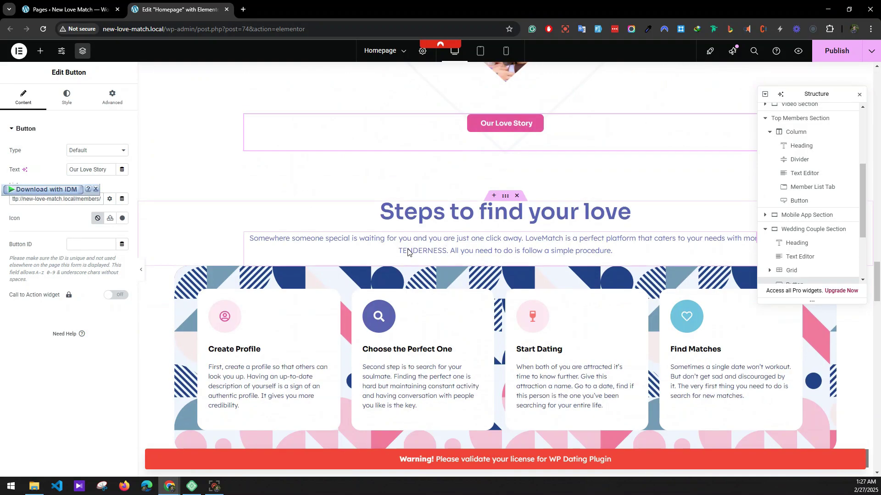
pyautogui.scroll(-8, 473, 255)
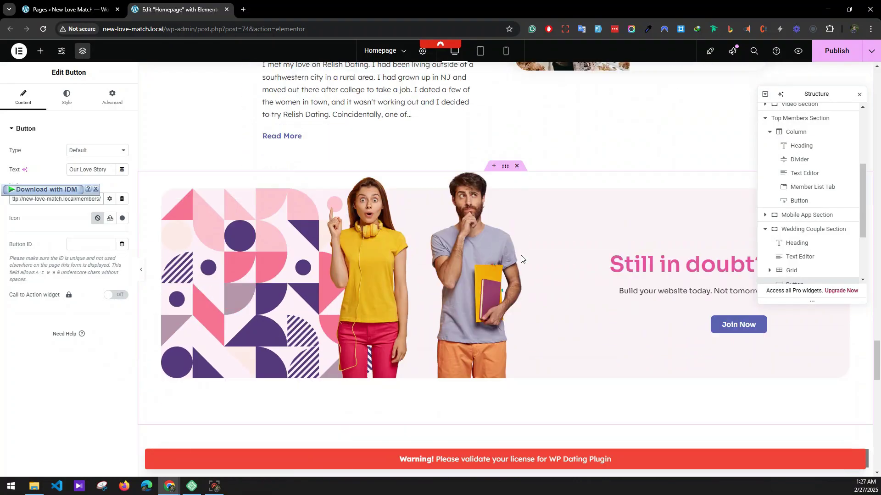
pyautogui.scroll(-1, 521, 259)
pyautogui.click(734, 260)
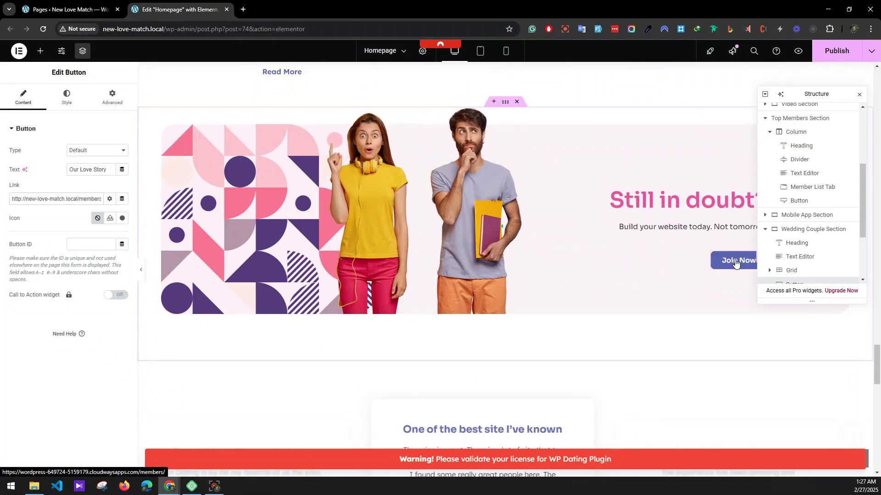
pyautogui.tripleClick(59, 204)
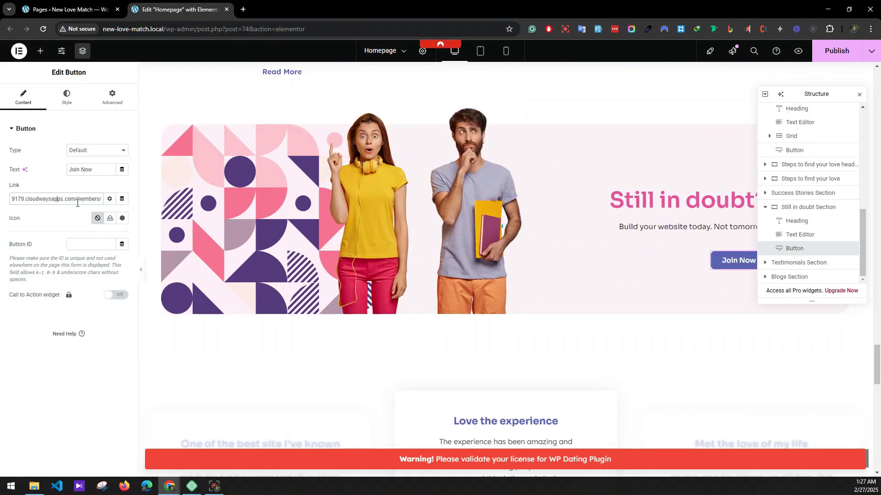
pyautogui.write('http://new-love-match.local/members/')
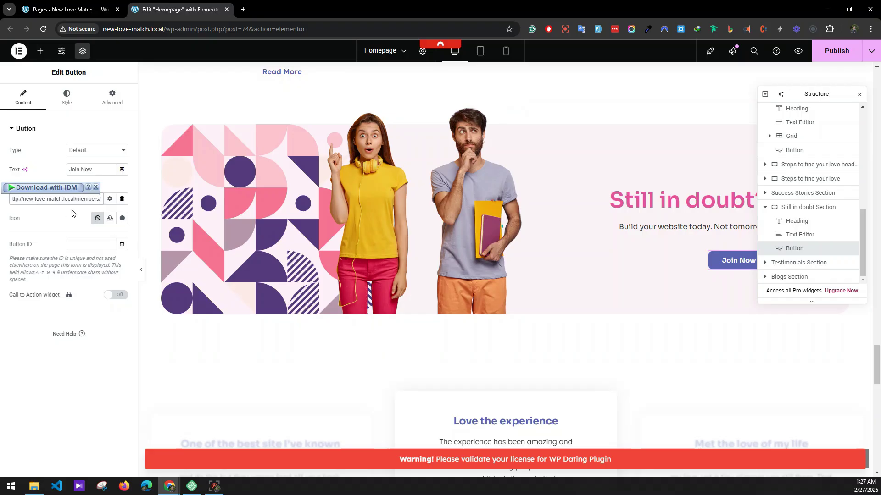
pyautogui.scroll(-7, 463, 251)
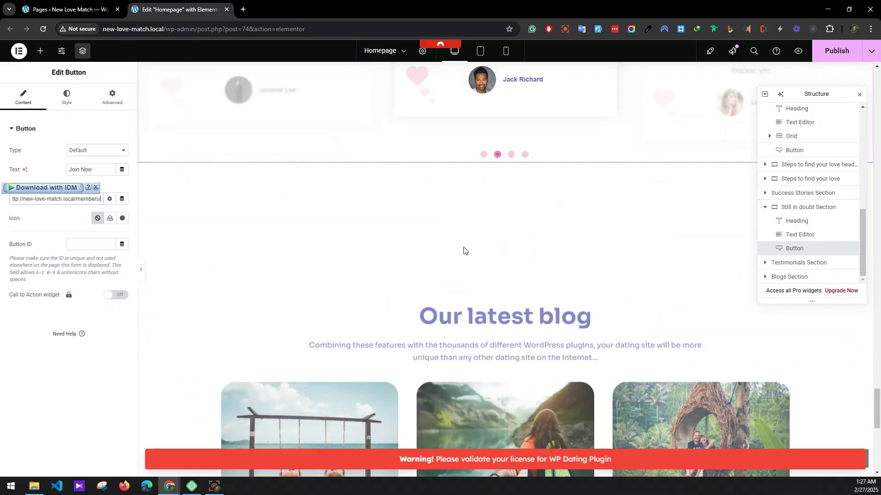
pyautogui.scroll(-6, 463, 251)
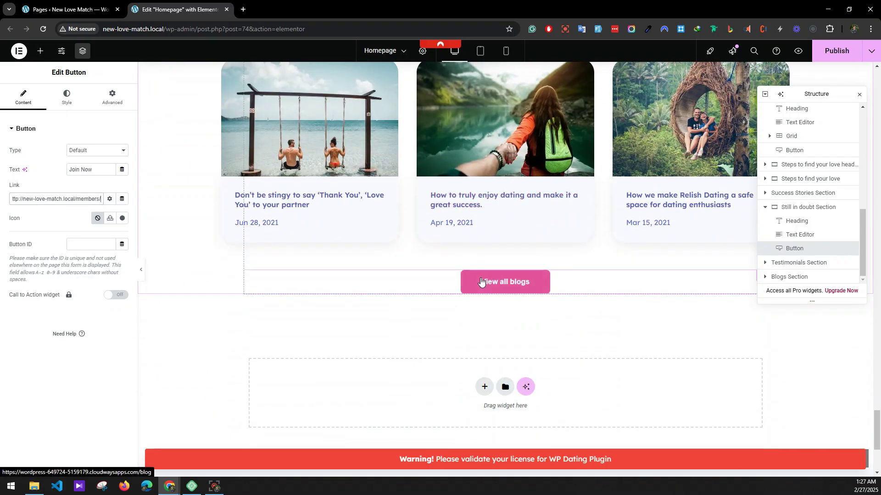
pyautogui.click(480, 282)
pyautogui.moveTo(13, 198); pyautogui.dragTo(206, 202)
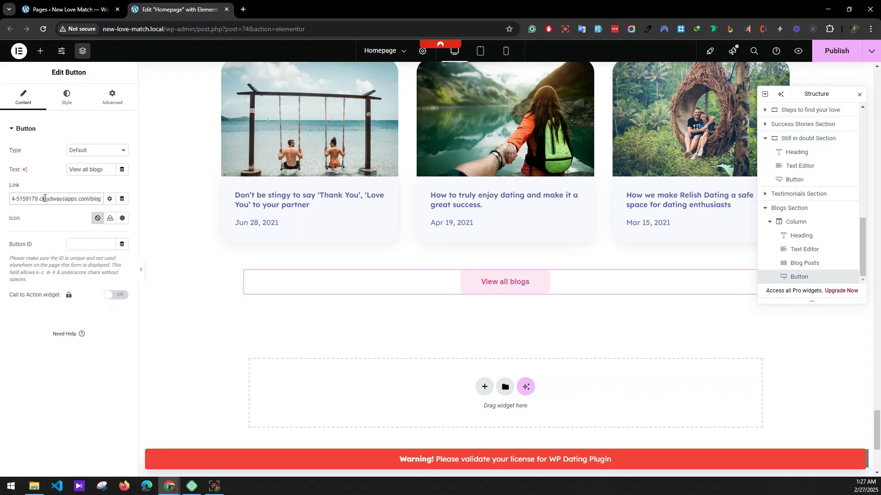
pyautogui.write('http://new-love-match.local/members/')
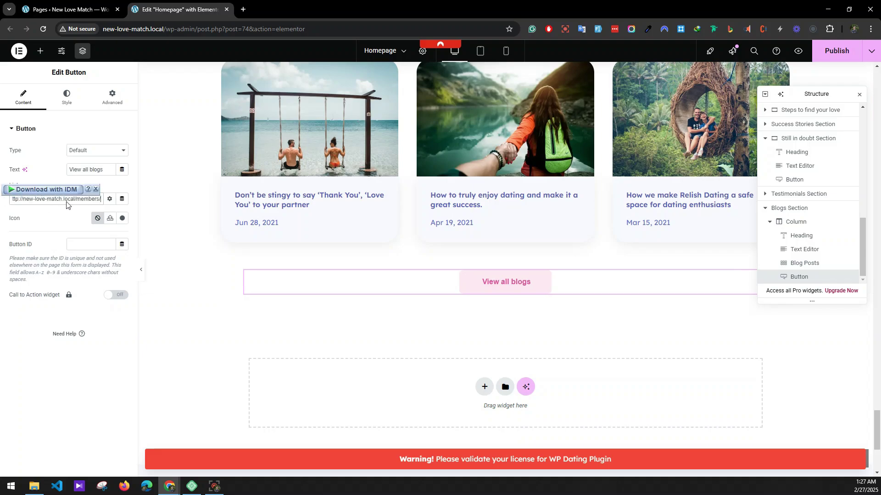
pyautogui.write('blog')
pyautogui.moveTo(68, 199); pyautogui.dragTo(181, 206)
# - Publish the homepage and close its editor tab
pyautogui.scroll(-4, 232, 246)
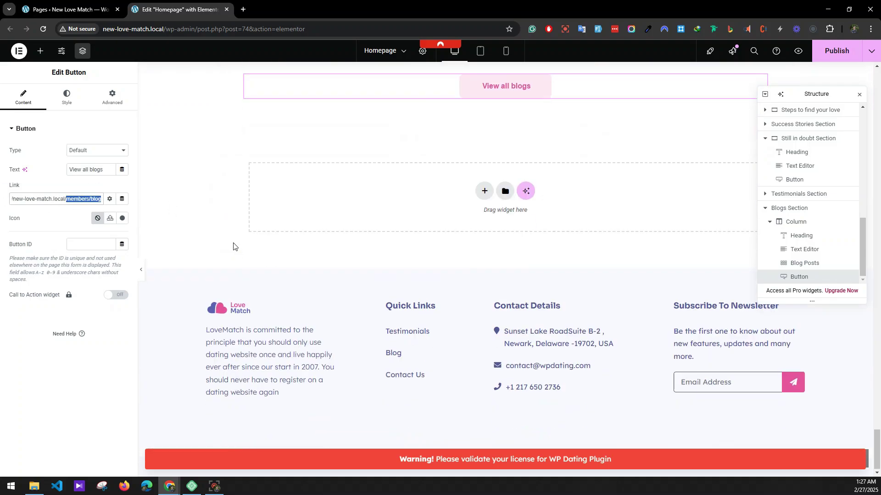
pyautogui.scroll(15, 232, 246)
pyautogui.scroll(20, 231, 246)
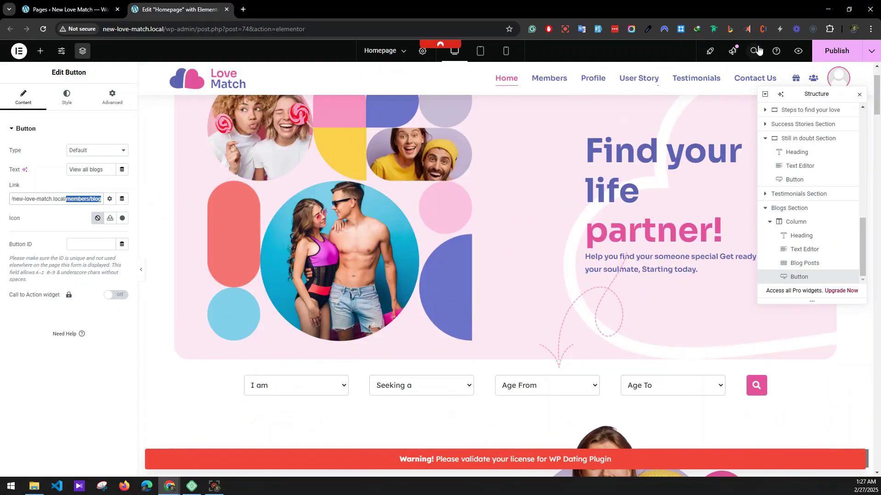
pyautogui.click(836, 51)
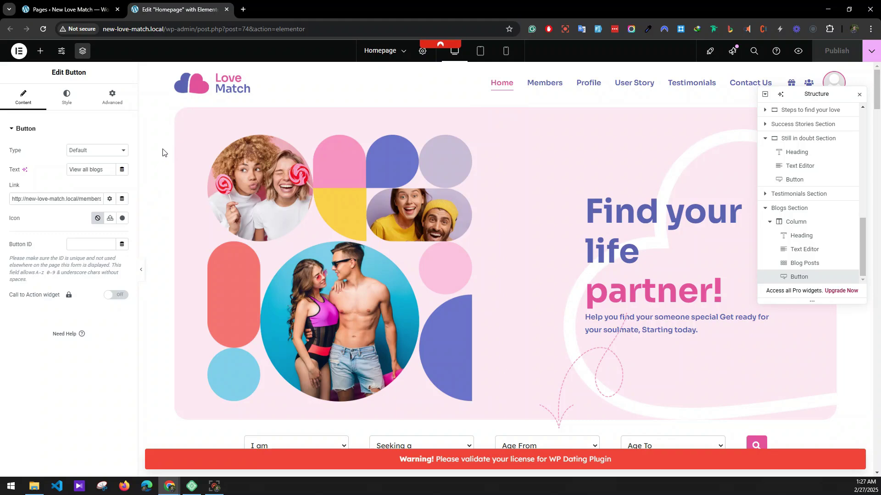
pyautogui.hotkey('ctrl', 'w')
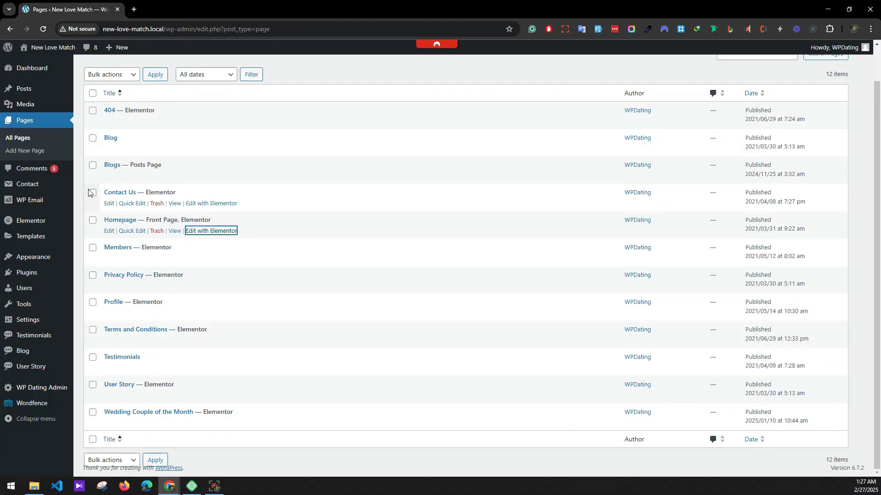
# - In Appearance > Menus, change the FAQ item's URL domain to the new-love-match.local members address
pyautogui.moveTo(56, 261)
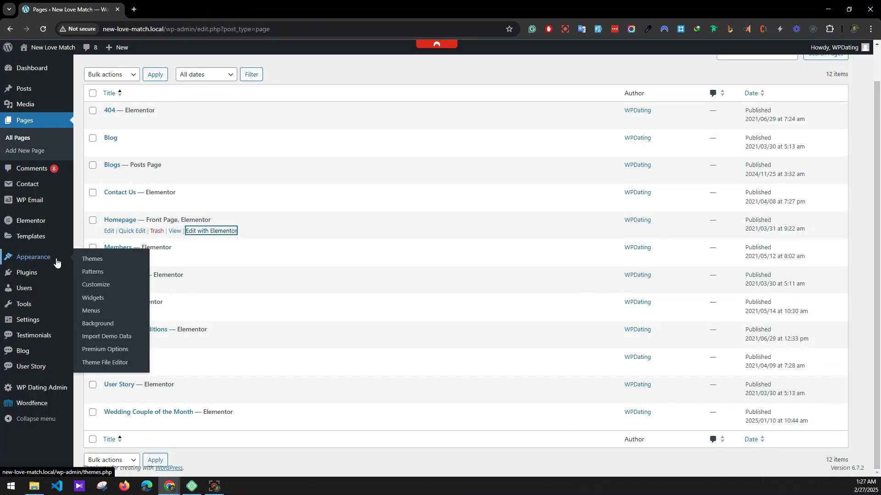
pyautogui.click(106, 311)
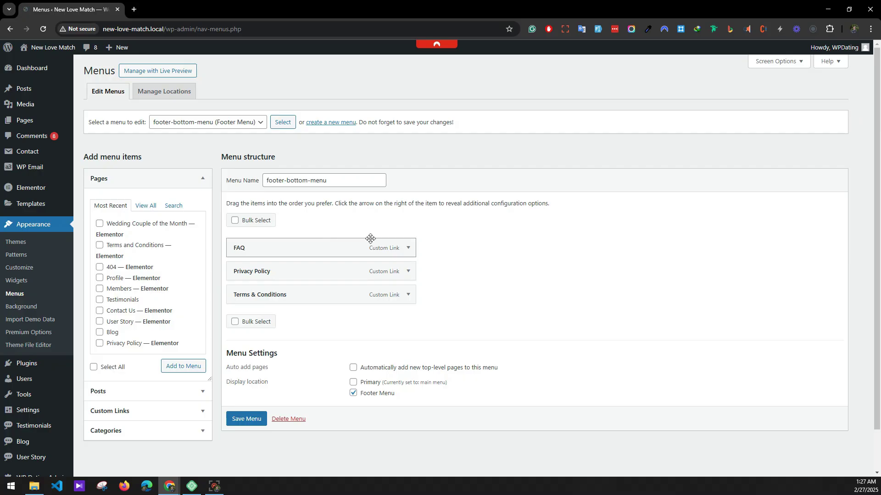
pyautogui.click(407, 248)
pyautogui.moveTo(366, 280); pyautogui.dragTo(405, 282)
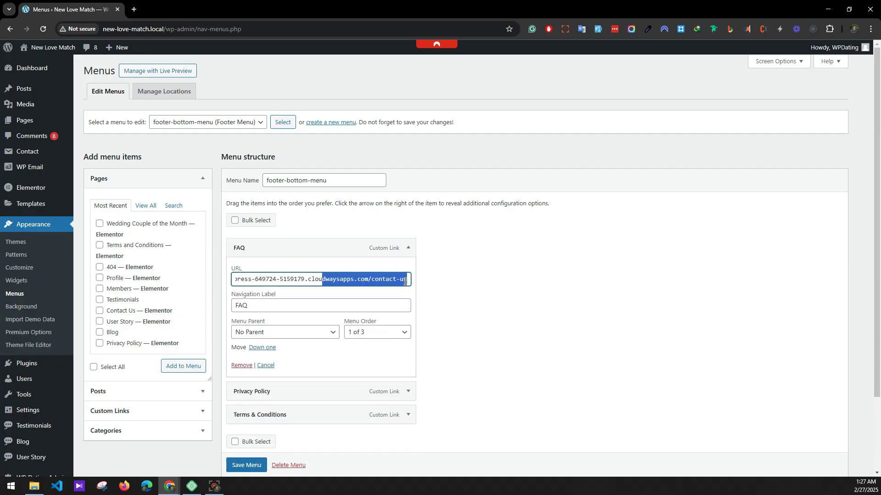
pyautogui.click(371, 280)
pyautogui.hotkey('shift', 'Home')
pyautogui.write('http://new-love-match.local/members/')
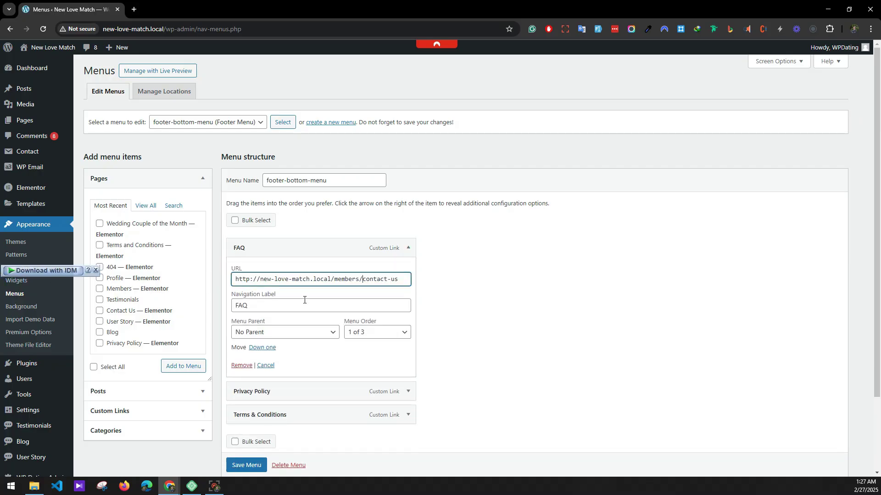
pyautogui.click(407, 247)
# - Change the Privacy Policy item's URL domain to the new-love-match.local members address
pyautogui.click(408, 271)
pyautogui.moveTo(379, 303); pyautogui.dragTo(477, 307)
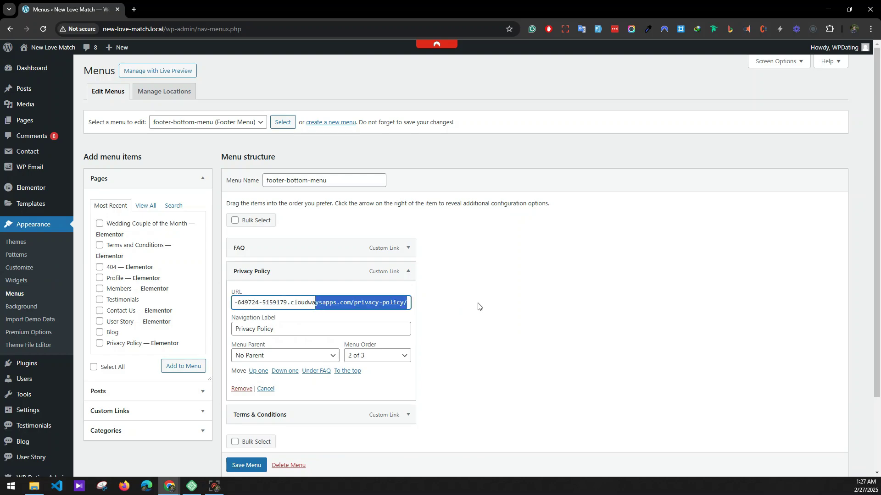
pyautogui.click(353, 303)
pyautogui.hotkey('shift', 'Home')
pyautogui.write('http://new-love-match.local/members/')
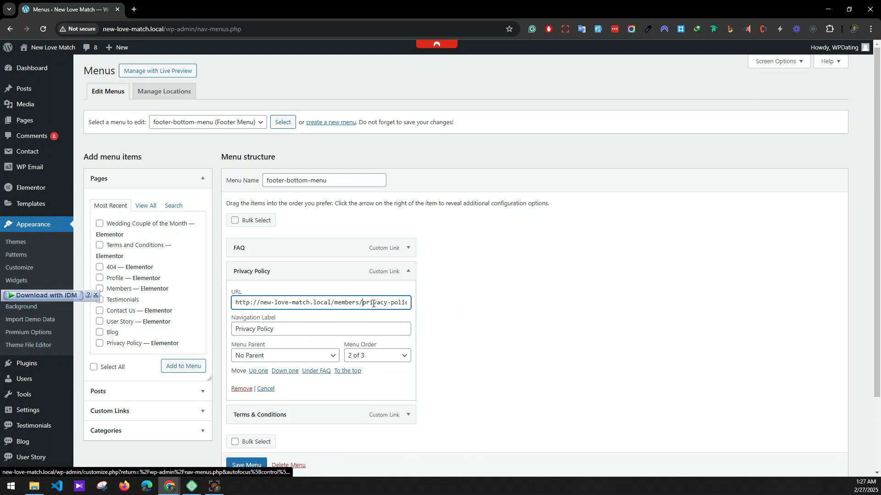
pyautogui.click(410, 274)
# - Repoint the Terms & Conditions item to the new-love-match.local members address and save the menu
pyautogui.click(408, 294)
pyautogui.moveTo(393, 326); pyautogui.dragTo(521, 333)
pyautogui.click(392, 330)
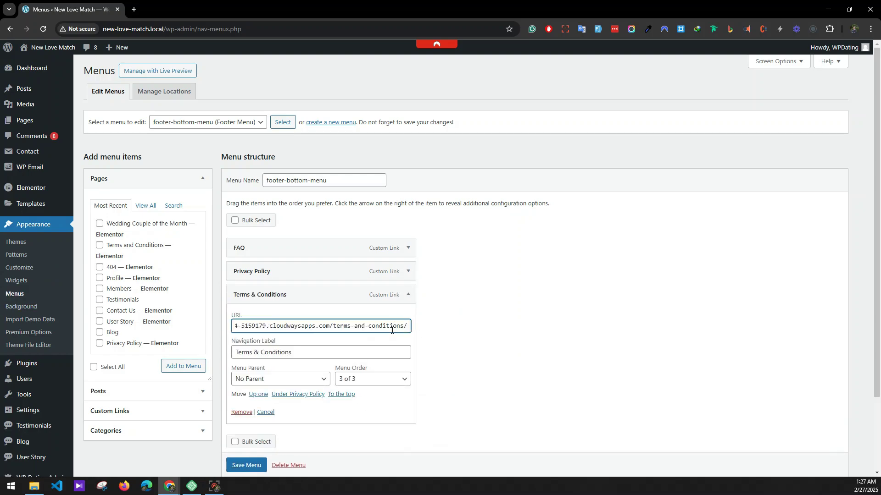
pyautogui.hotkey('shift', 'Home')
pyautogui.write('http://new-love-match.local/members/')
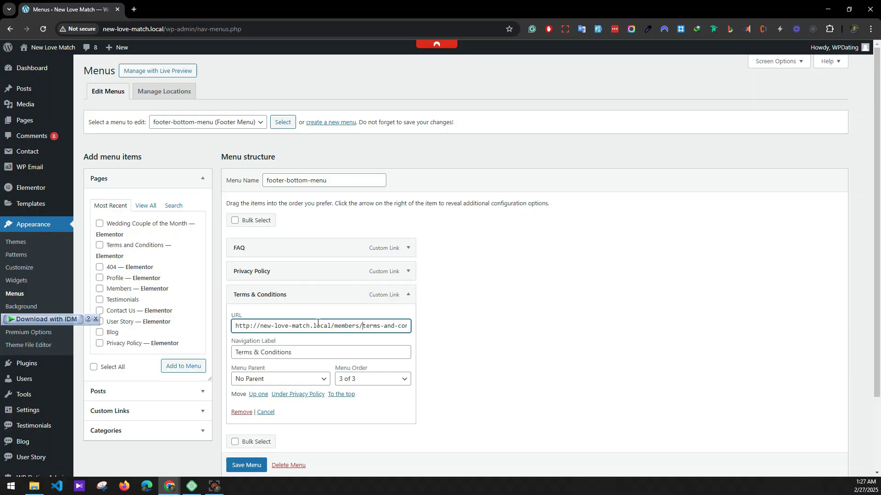
pyautogui.click(408, 294)
pyautogui.click(239, 421)
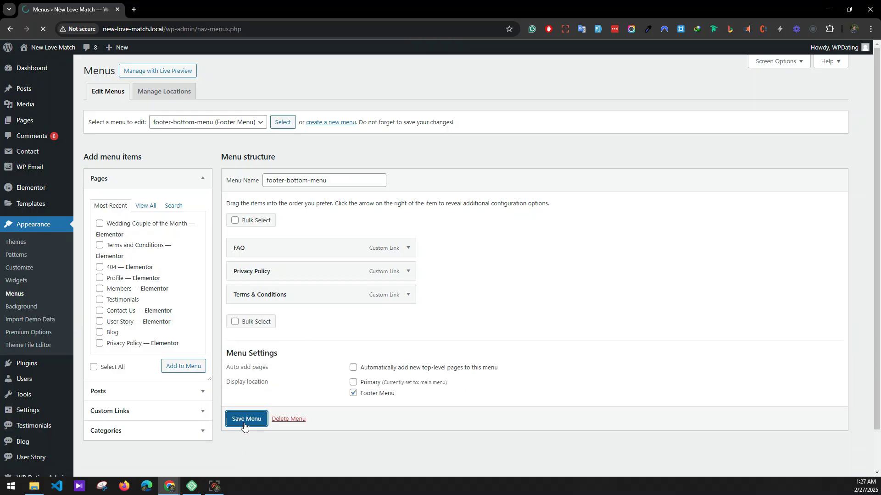
# - Open the Contact Forms list, dismiss its notice, and open each form's edit page in a tab
pyautogui.moveTo(28, 154)
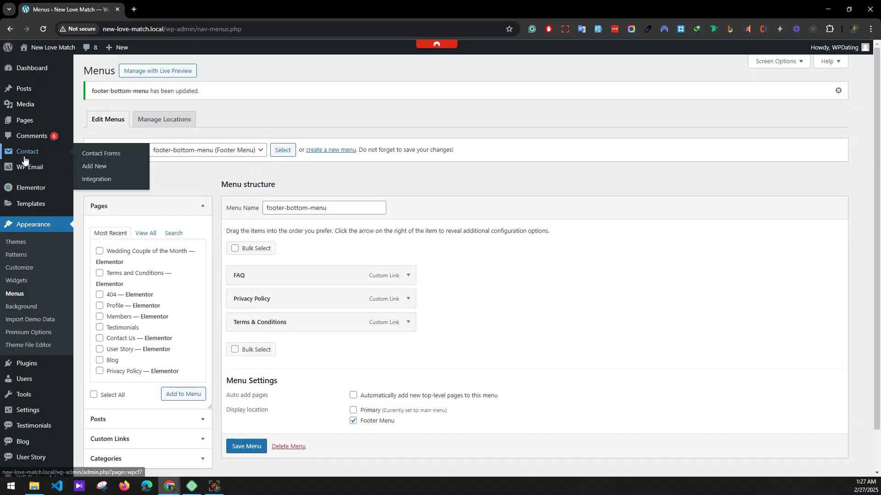
pyautogui.click(95, 155)
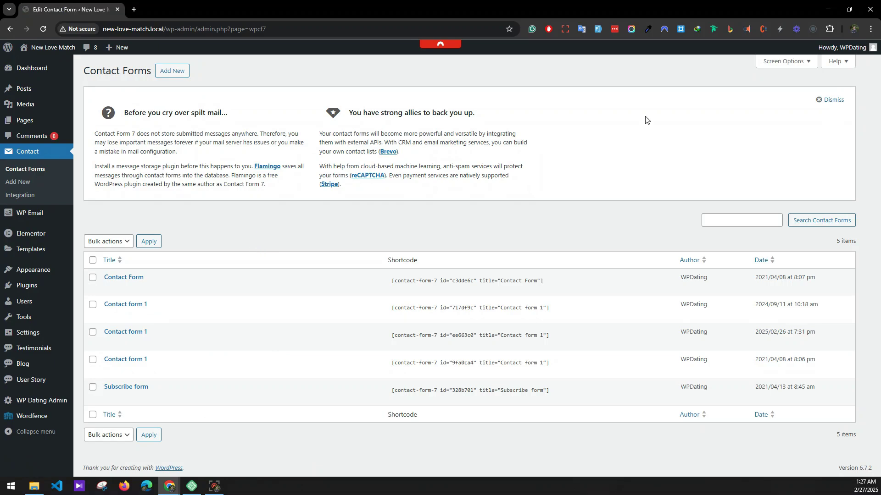
pyautogui.click(825, 99)
pyautogui.moveTo(109, 162)
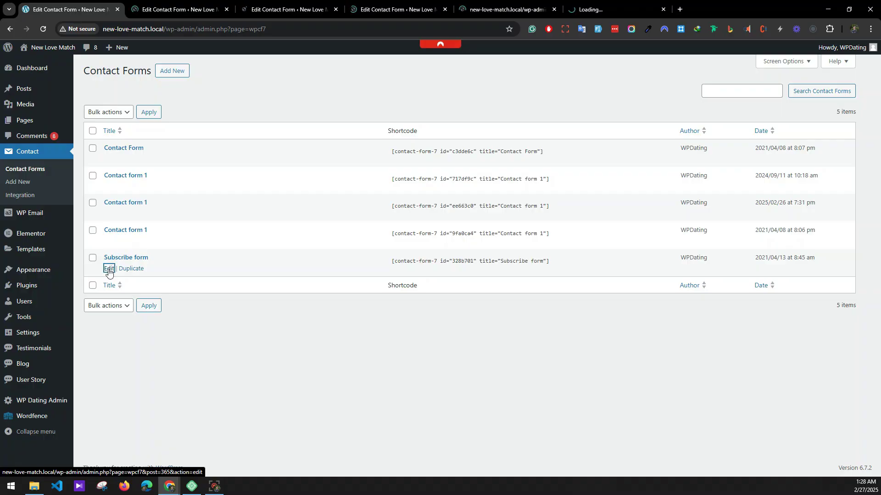
pyautogui.click(183, 10)
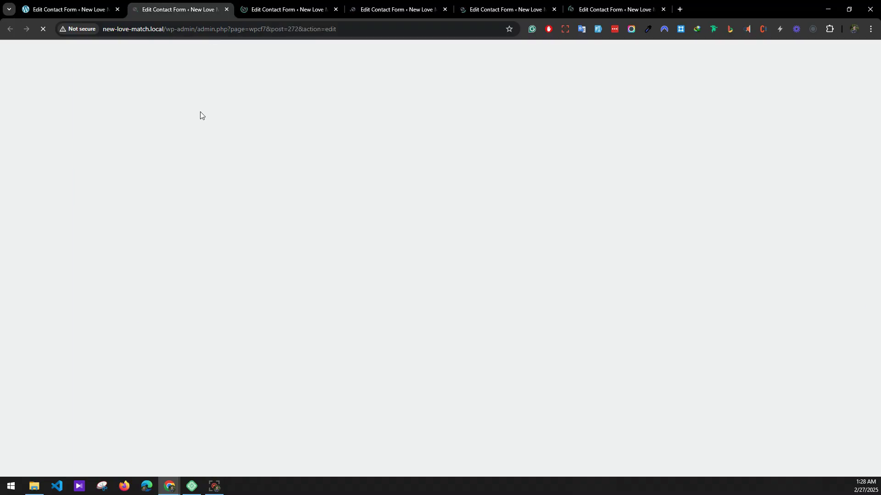
# - Show the Mail settings on each contact form's edit tab, including Contact form 1 and Subscribe form
pyautogui.click(136, 153)
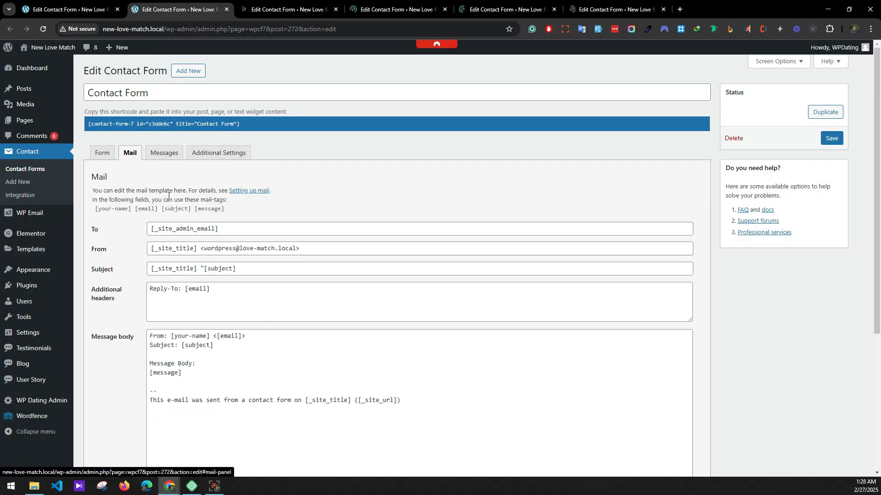
pyautogui.moveTo(327, 248); pyautogui.dragTo(81, 250)
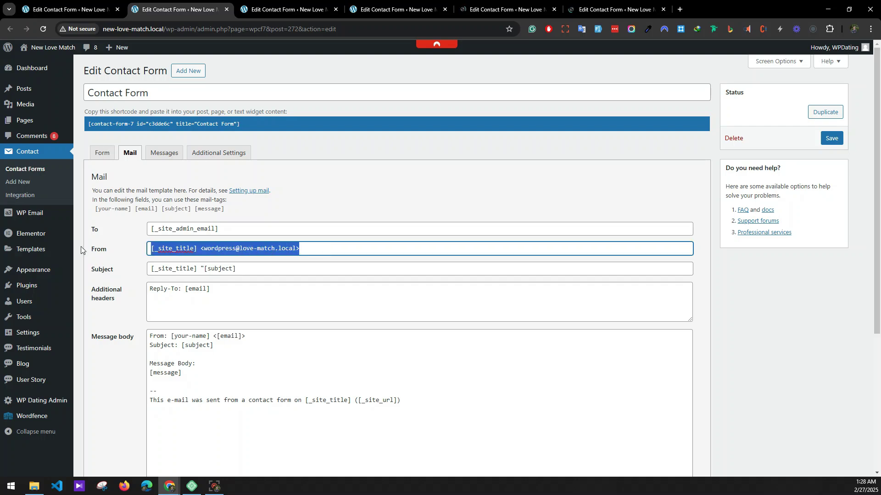
pyautogui.click(256, 9)
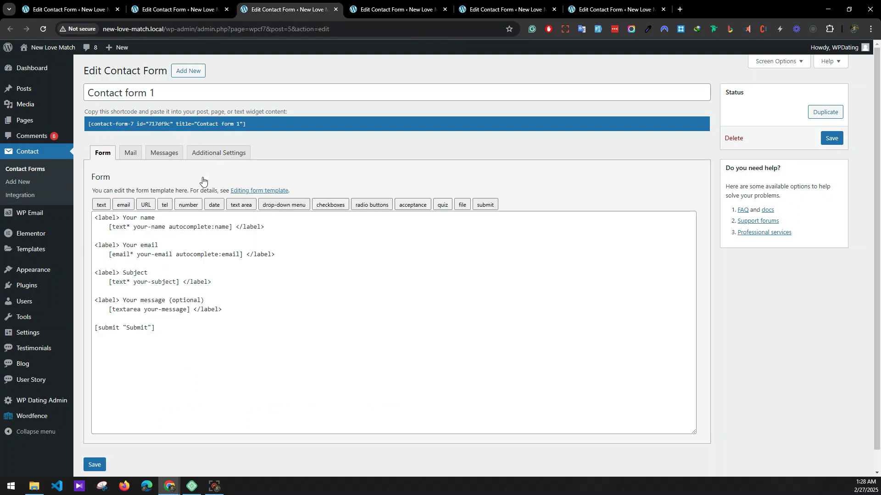
pyautogui.click(131, 159)
pyautogui.click(371, 4)
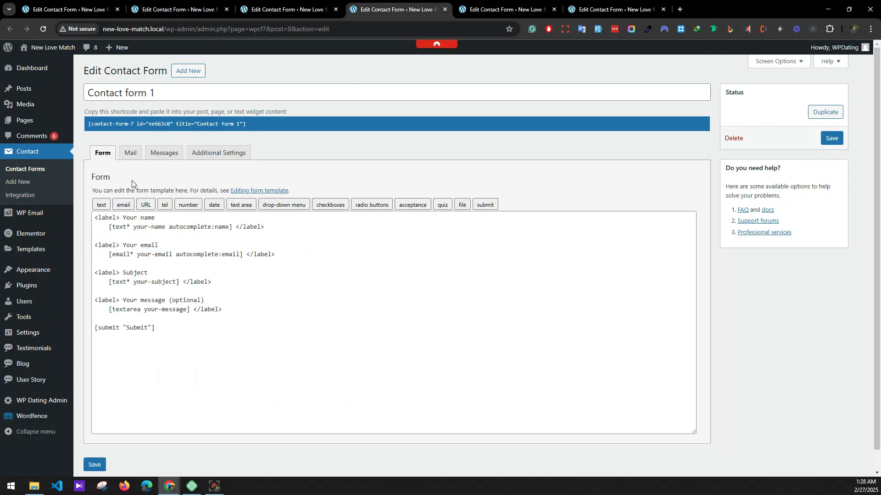
pyautogui.click(125, 160)
pyautogui.moveTo(328, 248); pyautogui.dragTo(152, 248)
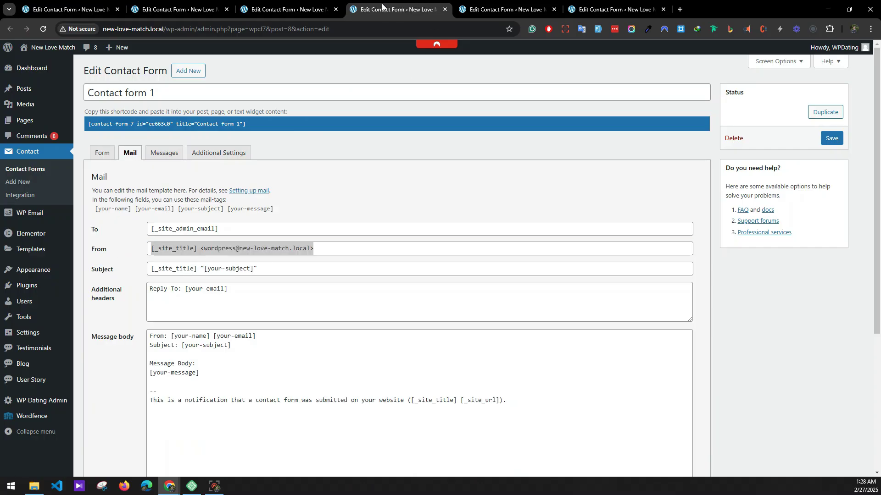
pyautogui.click(465, 9)
pyautogui.click(131, 151)
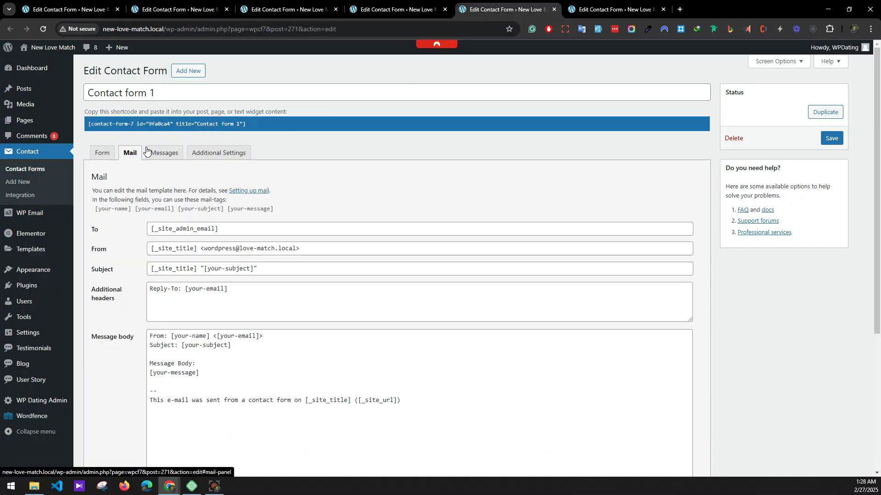
pyautogui.click(615, 9)
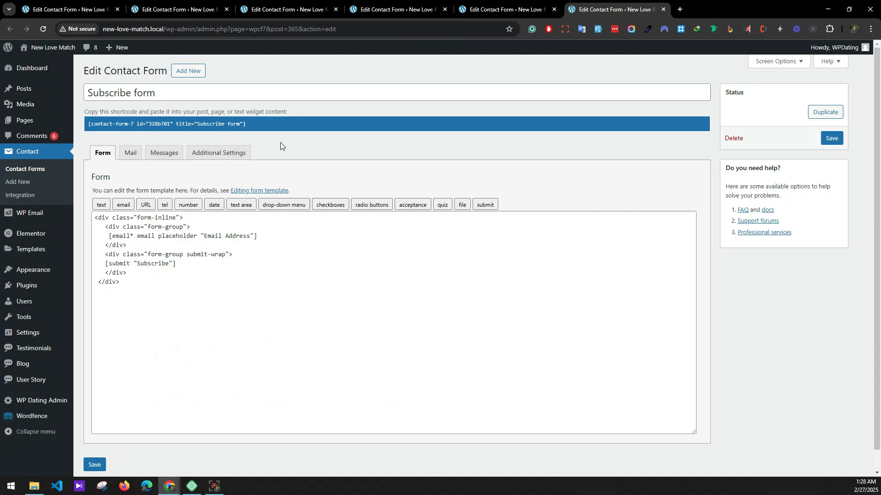
pyautogui.click(133, 152)
pyautogui.click(179, 10)
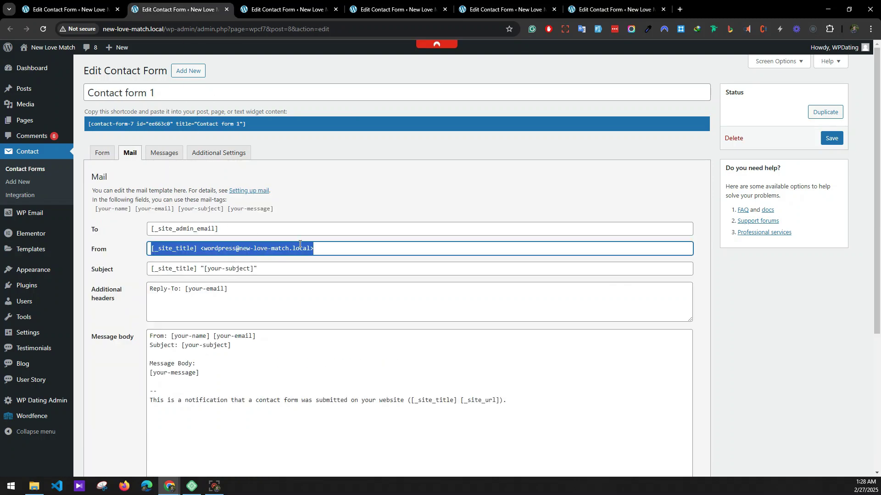
pyautogui.click(287, 9)
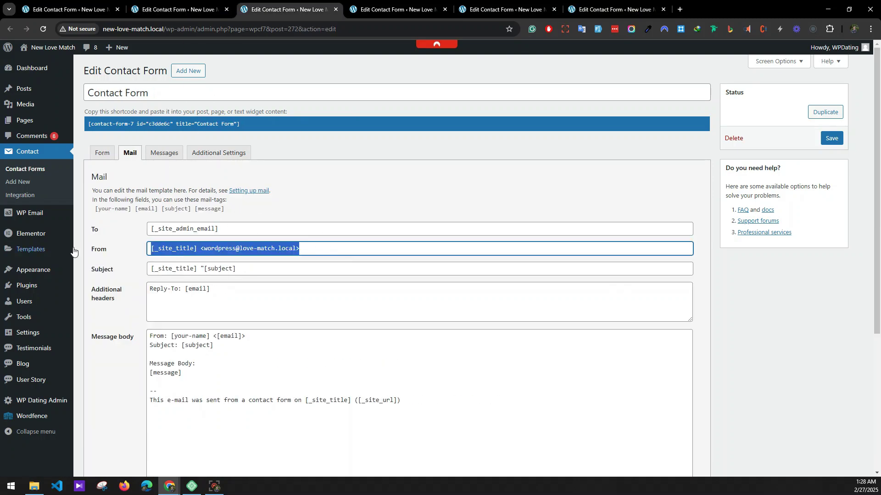
# - Replace the Contact Form's From address with the new-love-match.local one and save
pyautogui.hotkey('ctrl', 'v')
pyautogui.scroll(-4, 321, 250)
pyautogui.click(94, 466)
# - Set Contact form 1's From address to the new-love-match.local sender and save it
pyautogui.hotkey('ctrl', 'Tab')
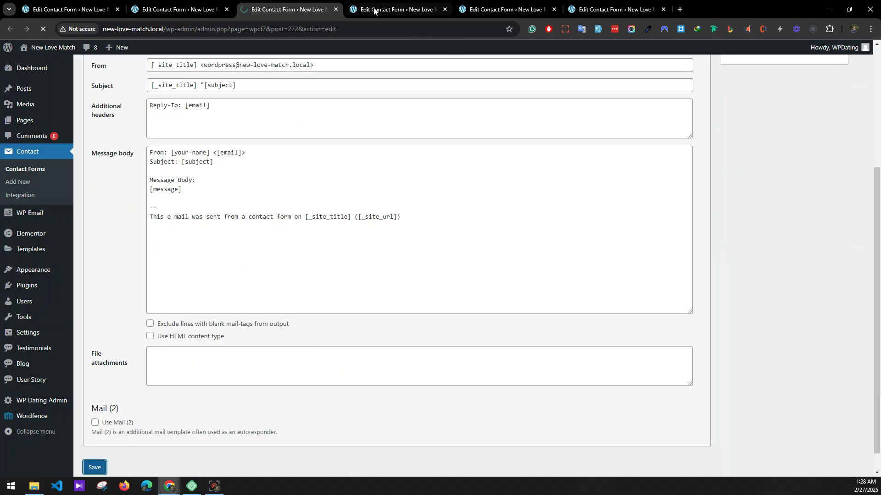
pyautogui.tripleClick(311, 253)
pyautogui.hotkey('ctrl', 'v')
pyautogui.scroll(-4, 92, 248)
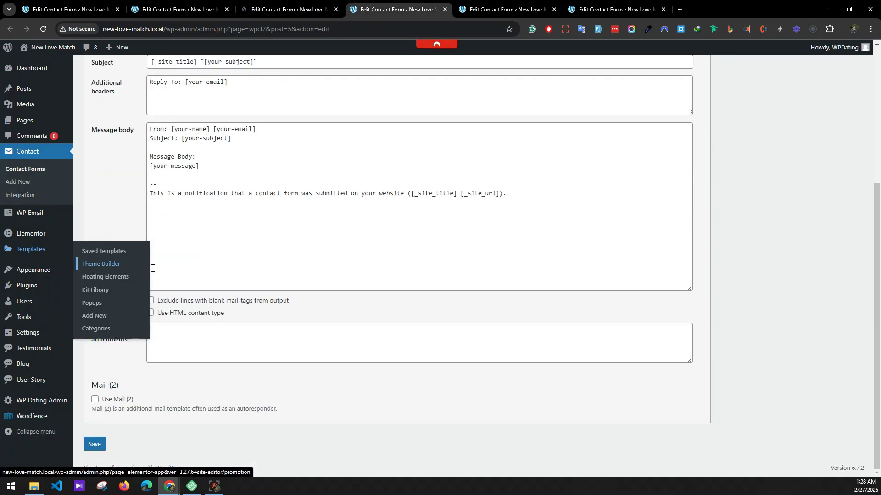
pyautogui.hotkey('ctrl', 'Tab')
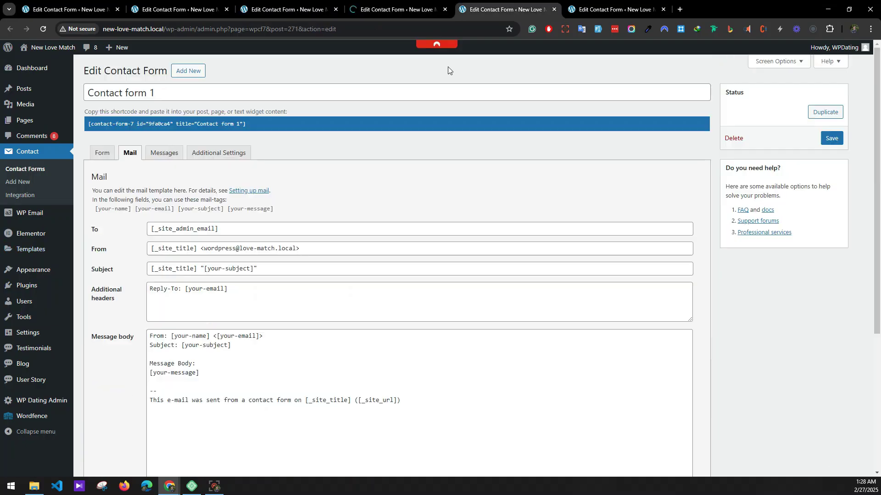
pyautogui.tripleClick(296, 245)
pyautogui.scroll(-5, 141, 310)
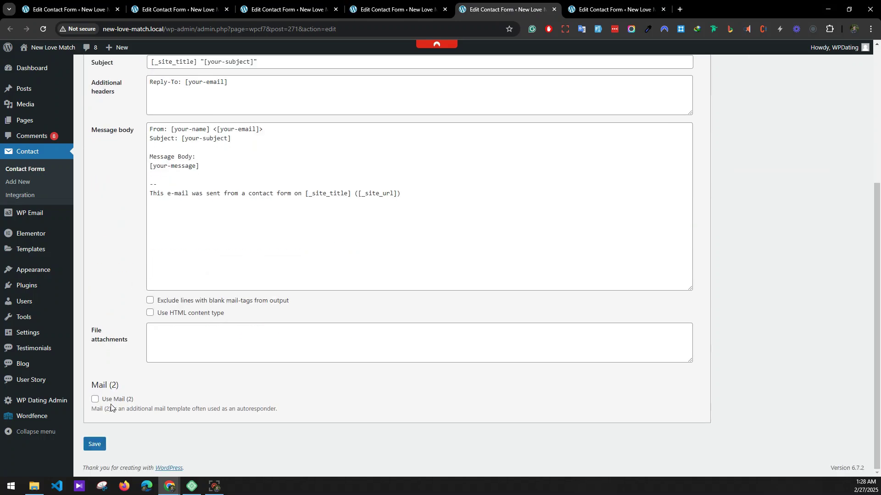
pyautogui.click(95, 445)
# - Update the Subscribe form's sender address and save its mail settings
pyautogui.click(610, 9)
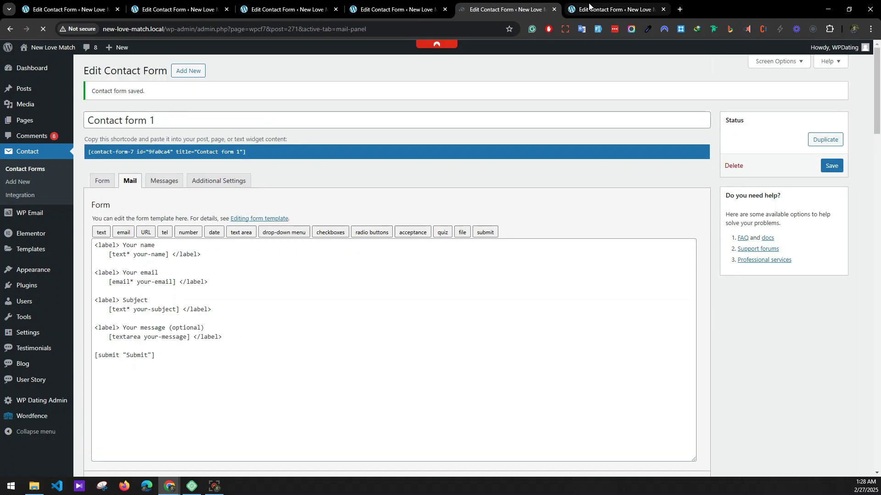
pyautogui.click(305, 251)
pyautogui.scroll(-5, 111, 284)
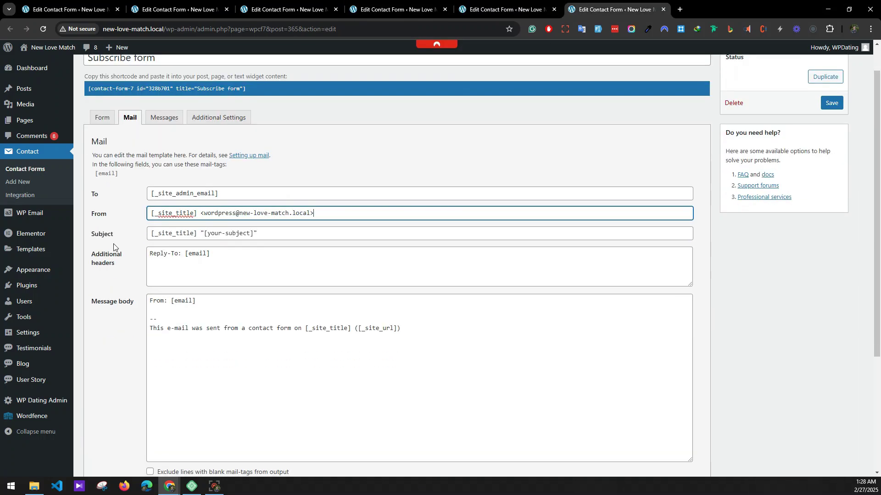
pyautogui.click(94, 445)
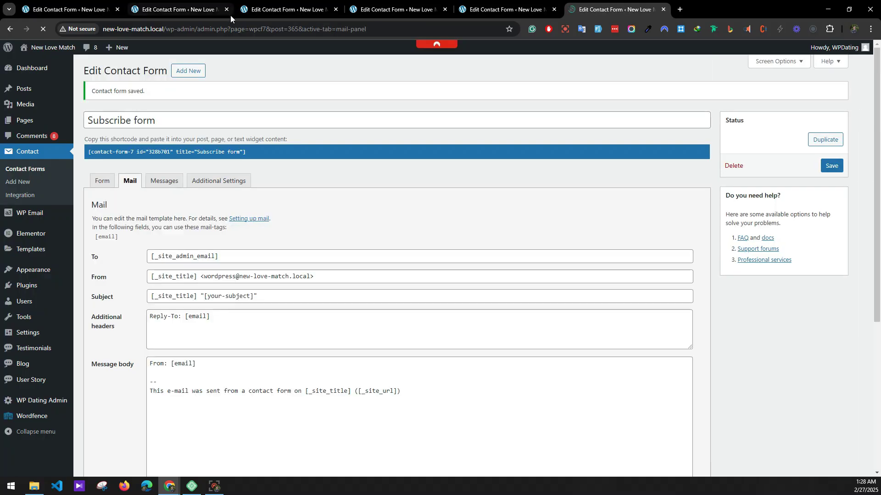
# - Close the finished contact form editor tabs, returning to the Contact Forms list
pyautogui.click(226, 12)
pyautogui.click(227, 12)
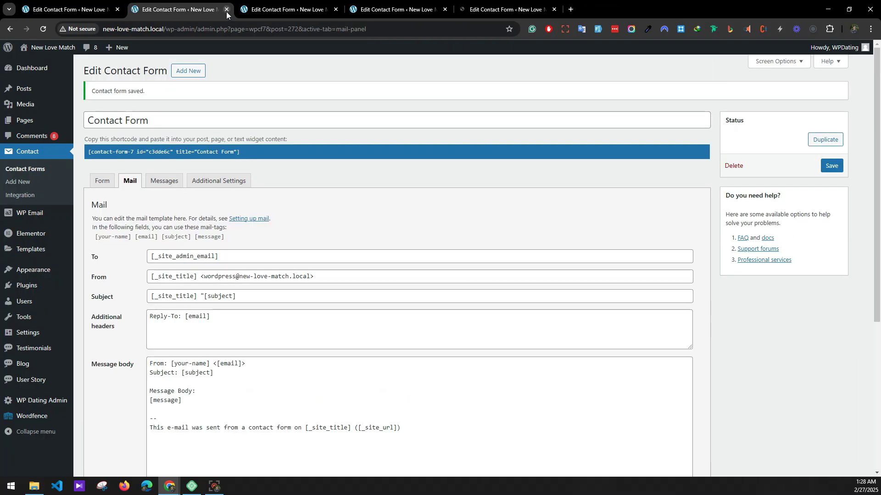
pyautogui.click(226, 12)
pyautogui.click(226, 12)
pyautogui.click(227, 12)
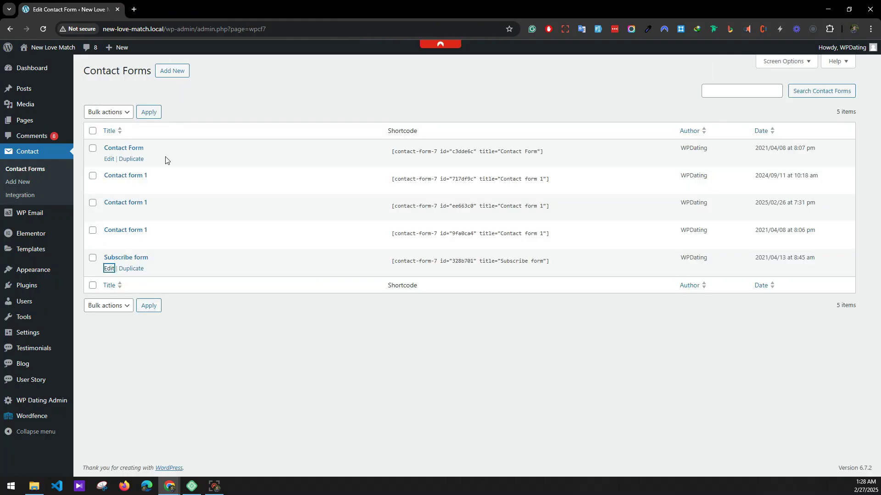
# - In the WP Dating Admin settings, set Force Profile to On
pyautogui.moveTo(30, 277)
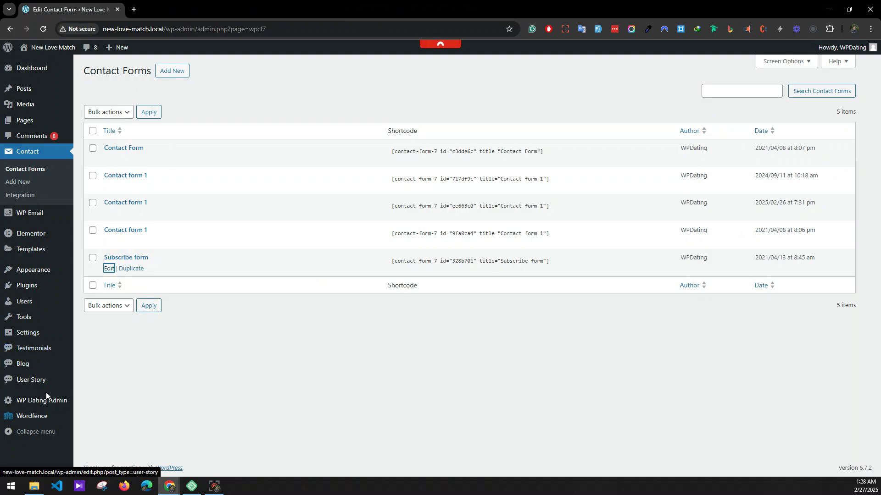
pyautogui.moveTo(50, 402)
pyautogui.click(106, 340)
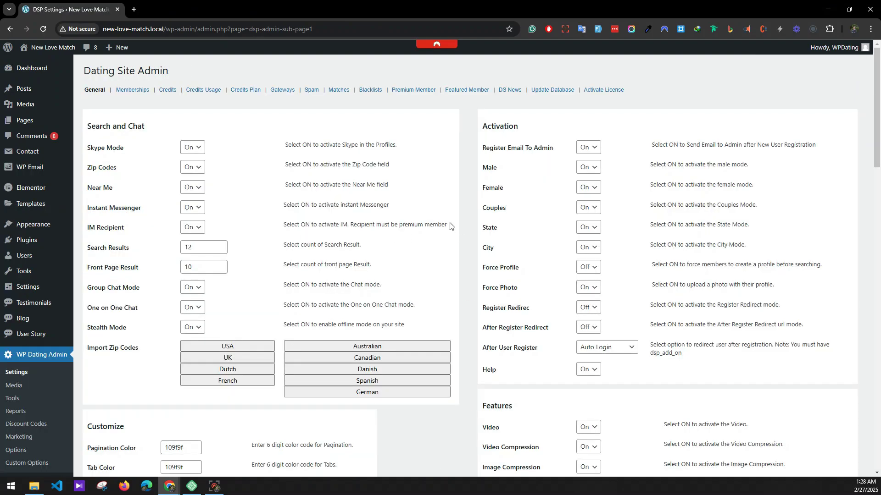
pyautogui.click(585, 267)
pyautogui.click(578, 279)
# - Set the free-mode Gender to Both and turn Enable Message on for Both genders
pyautogui.scroll(-7, 493, 283)
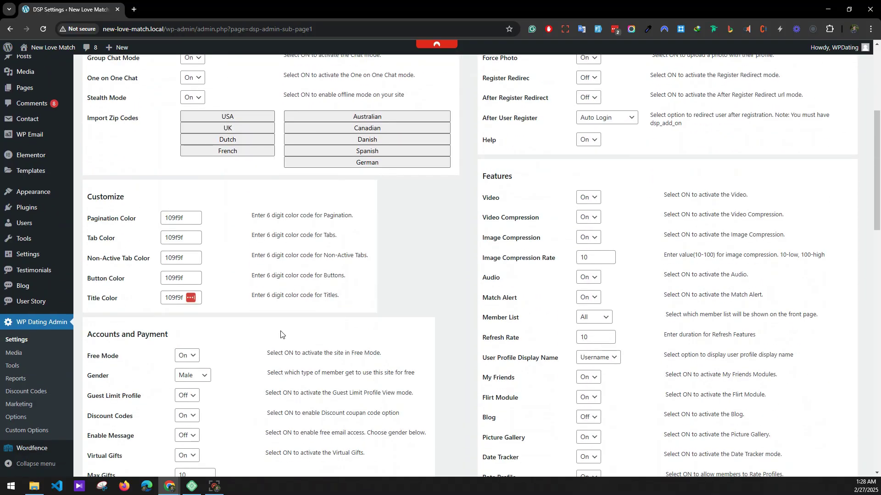
pyautogui.click(203, 284)
pyautogui.click(194, 321)
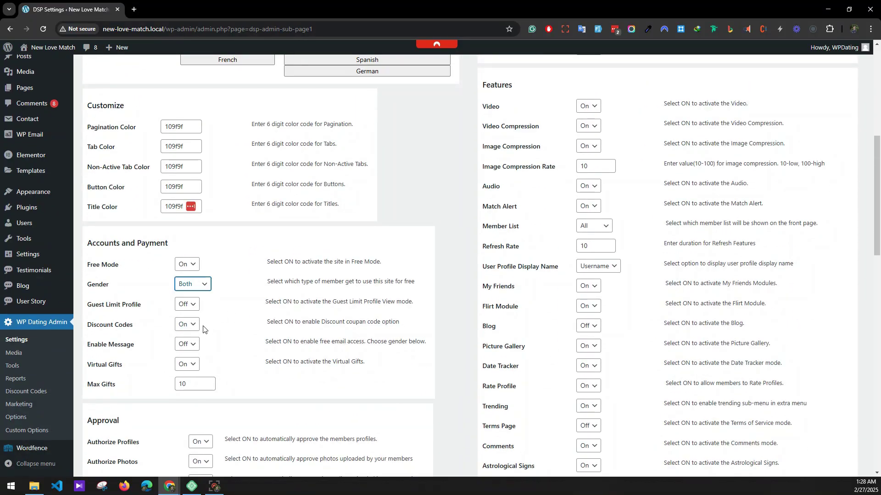
pyautogui.click(189, 348)
pyautogui.click(186, 363)
pyautogui.click(193, 365)
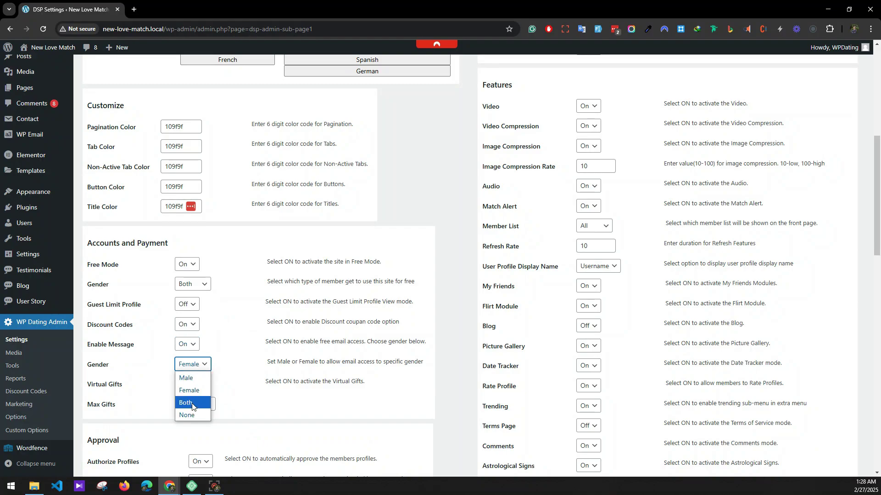
pyautogui.click(185, 401)
# - Turn Enable Recapcha and Facebook Login off, then save the dating settings
pyautogui.scroll(-14, 392, 311)
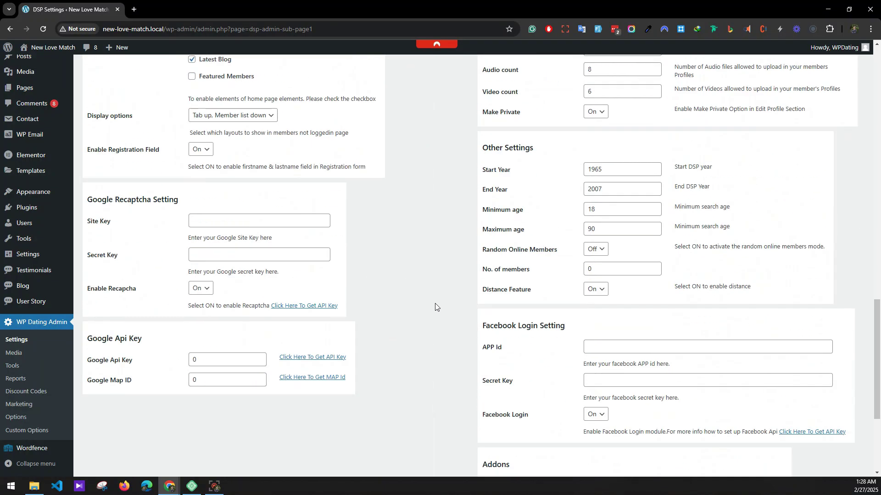
pyautogui.scroll(2, 434, 306)
pyautogui.scroll(-2, 431, 308)
pyautogui.click(206, 290)
pyautogui.click(199, 315)
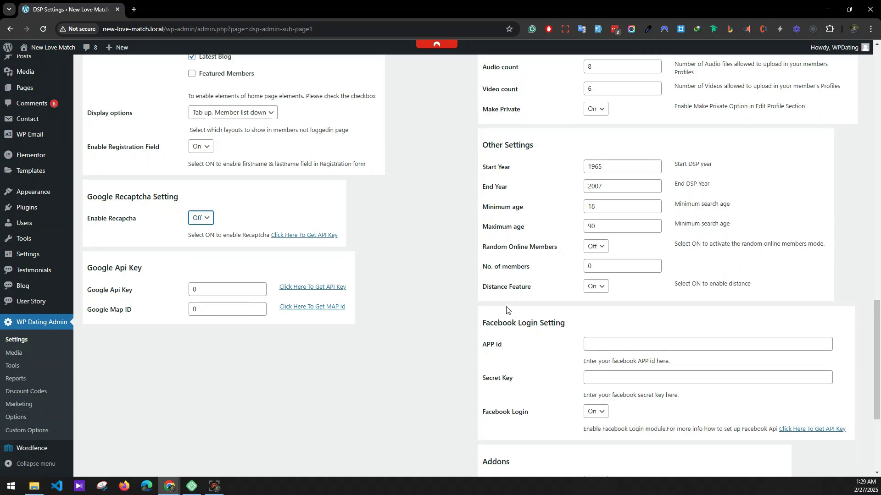
pyautogui.scroll(-3, 573, 287)
pyautogui.click(600, 278)
pyautogui.click(592, 303)
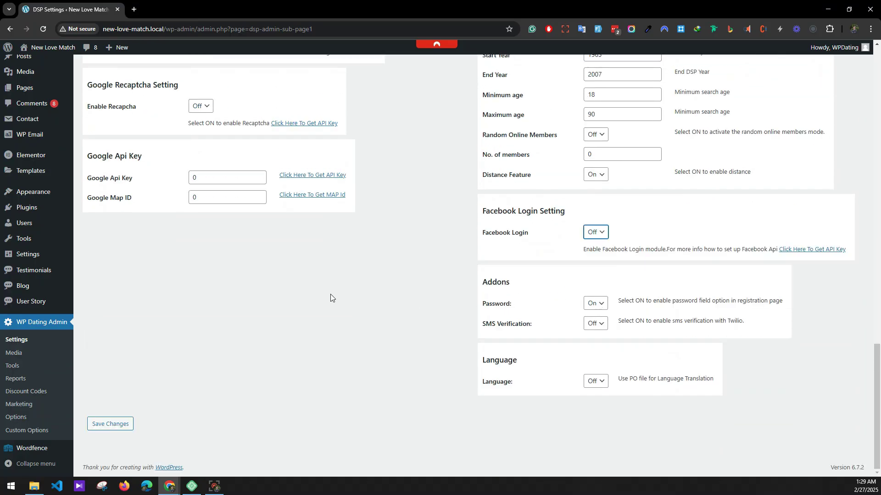
pyautogui.click(117, 424)
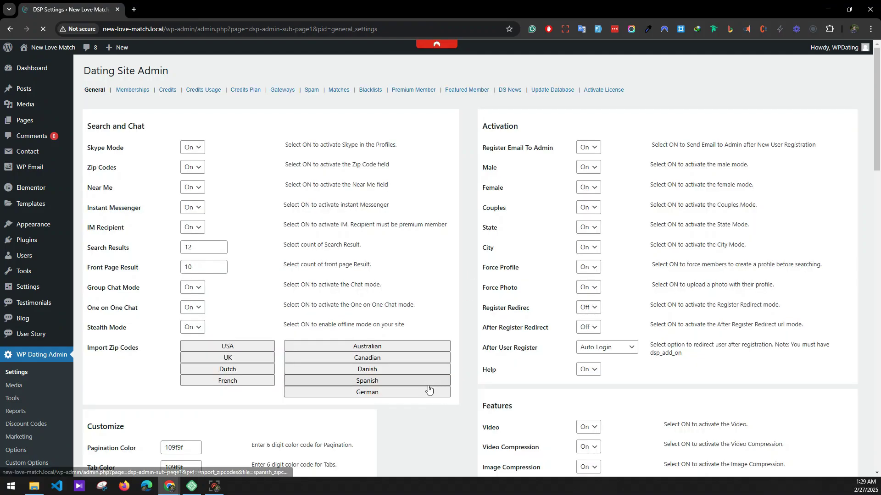
# - Run the dating plugin's Update Database, then open the live site in a new tab
pyautogui.click(603, 91)
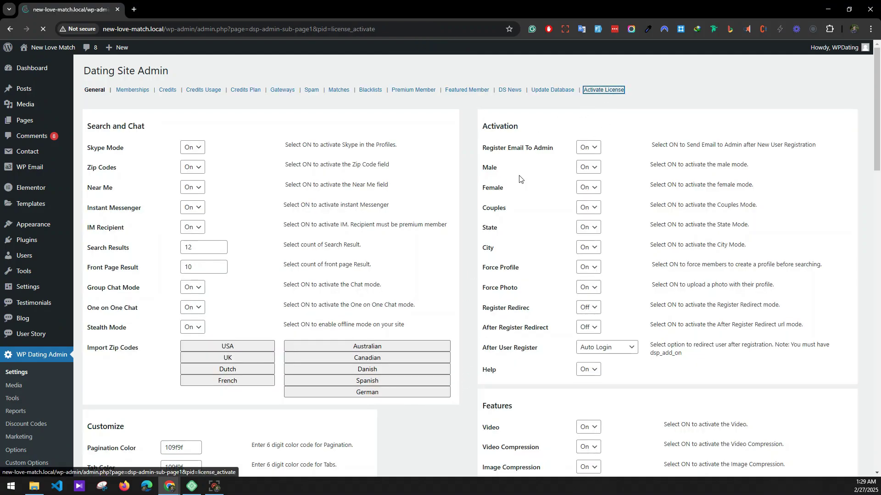
pyautogui.click(549, 94)
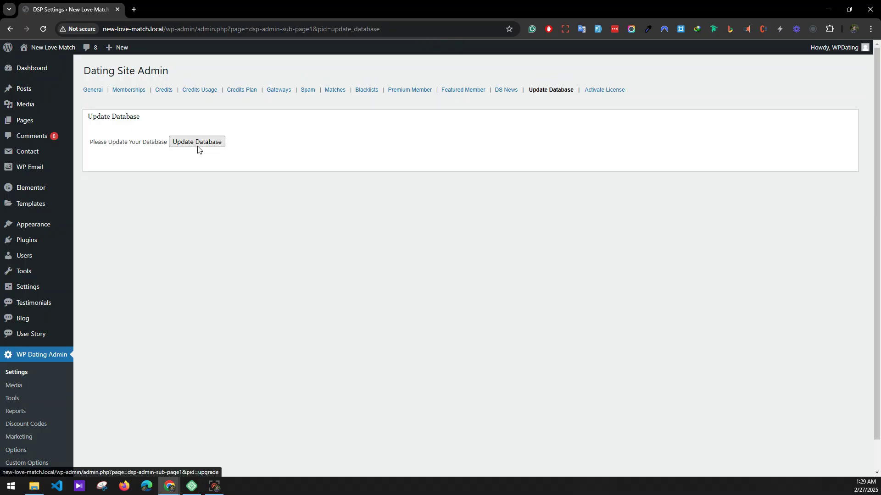
pyautogui.click(198, 143)
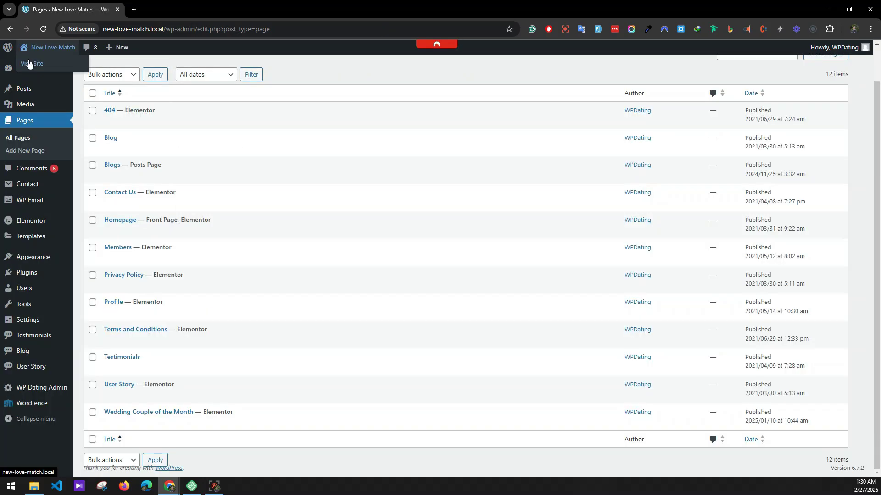
pyautogui.middleClick(53, 47)
pyautogui.click(166, 4)
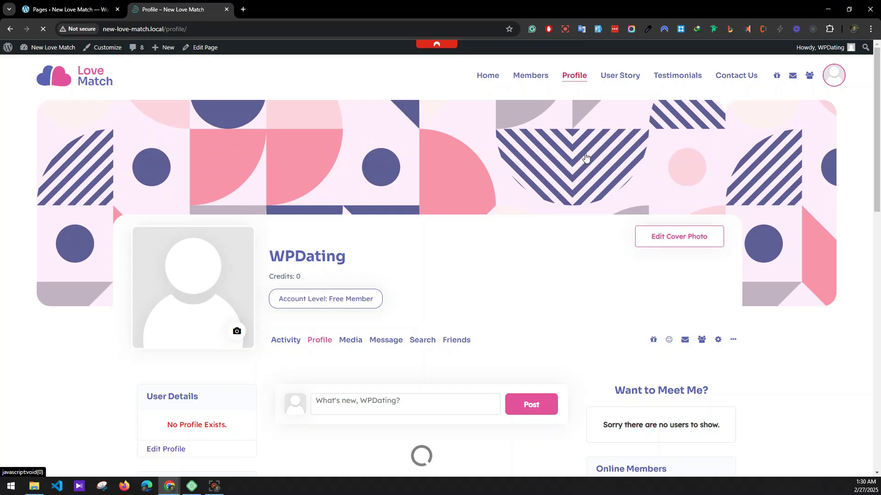
# - Visit the live site's User Story, Testimonials and My Profile pages, then go back Home
pyautogui.click(620, 78)
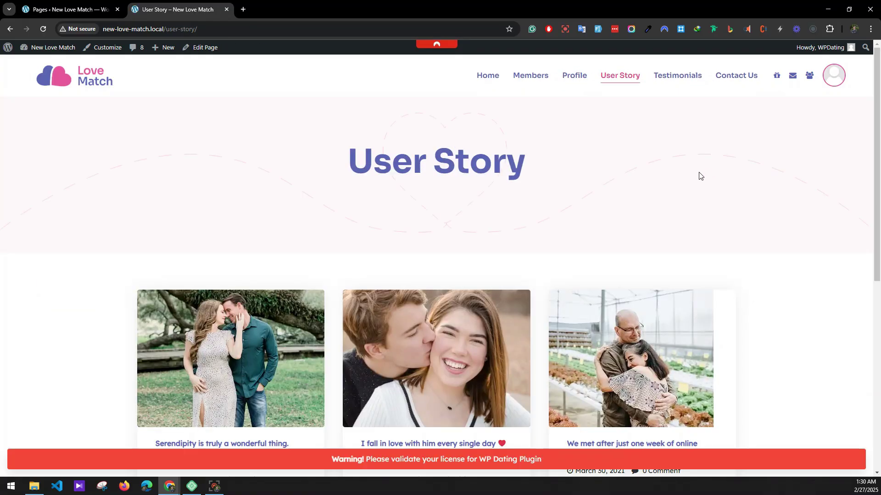
pyautogui.click(659, 81)
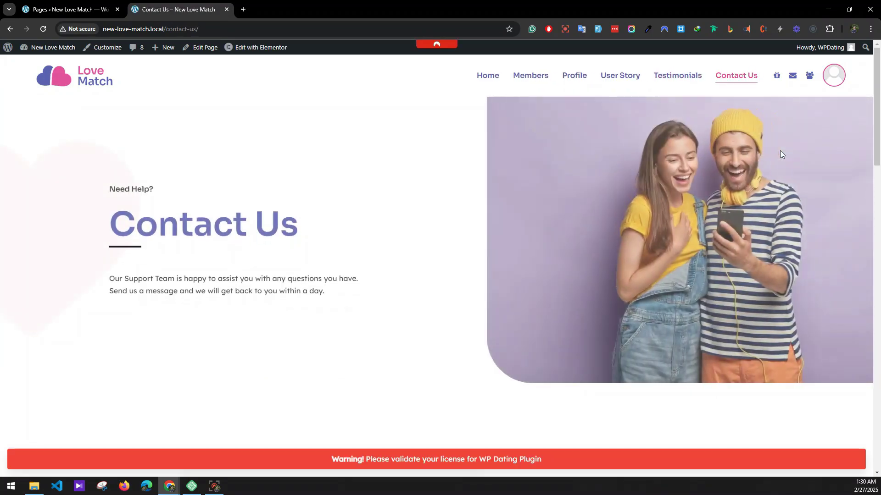
pyautogui.click(830, 84)
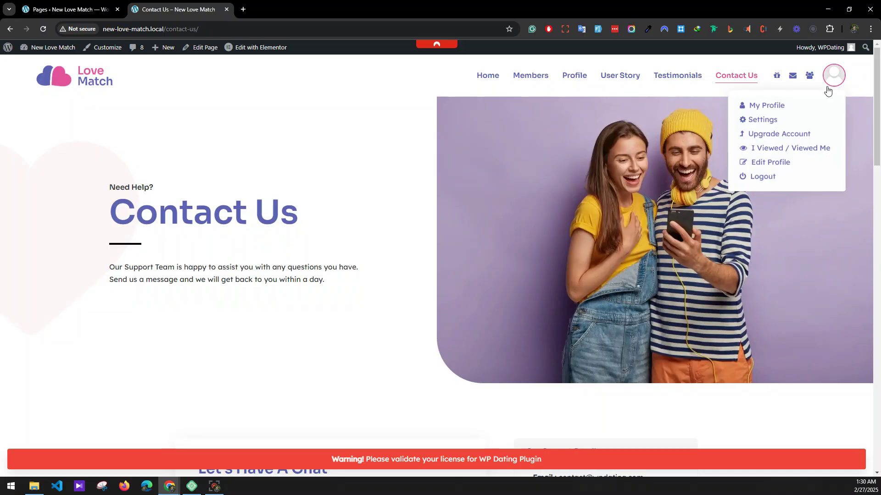
pyautogui.click(775, 105)
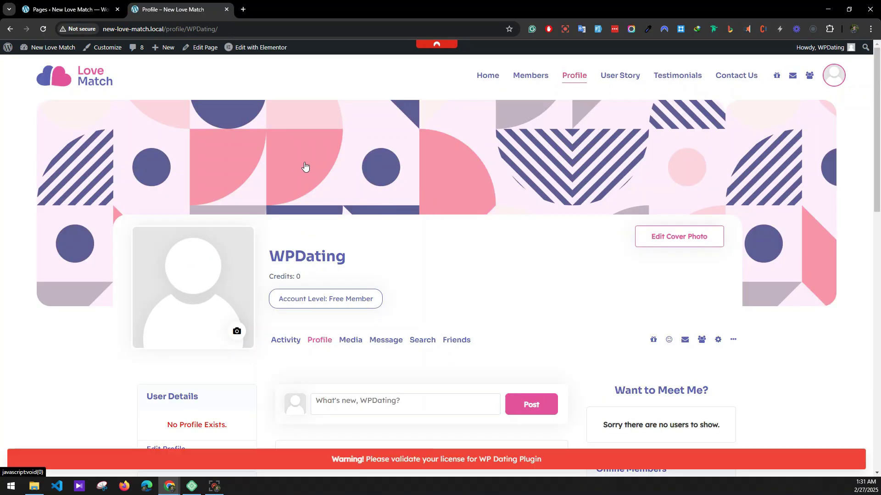
pyautogui.click(484, 79)
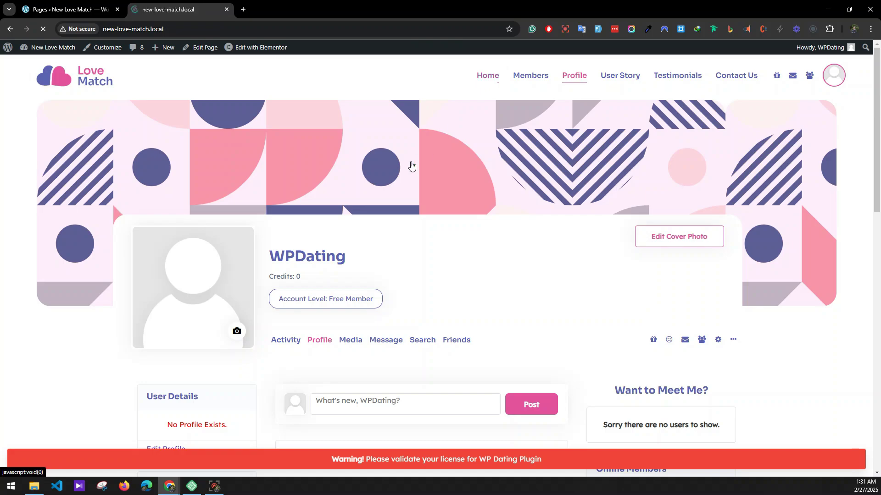